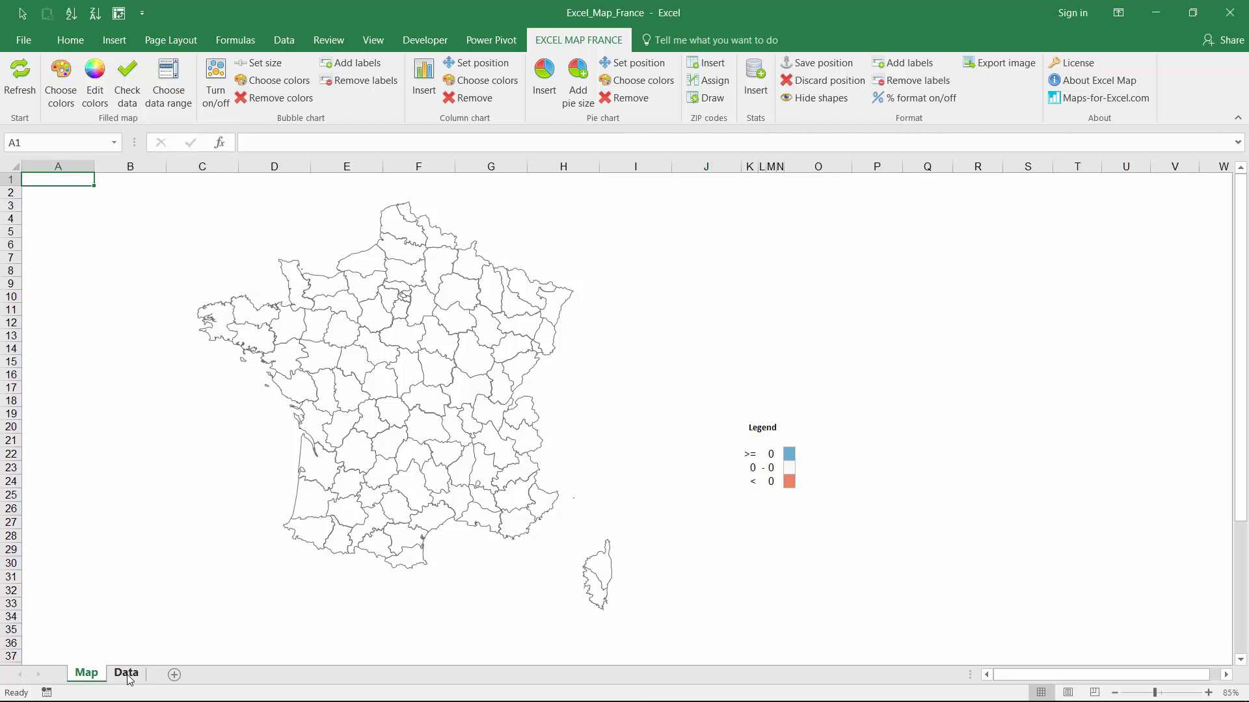
Review the Value column formulas on the Data sheet, then go back to the Map sheet.
click(127, 675)
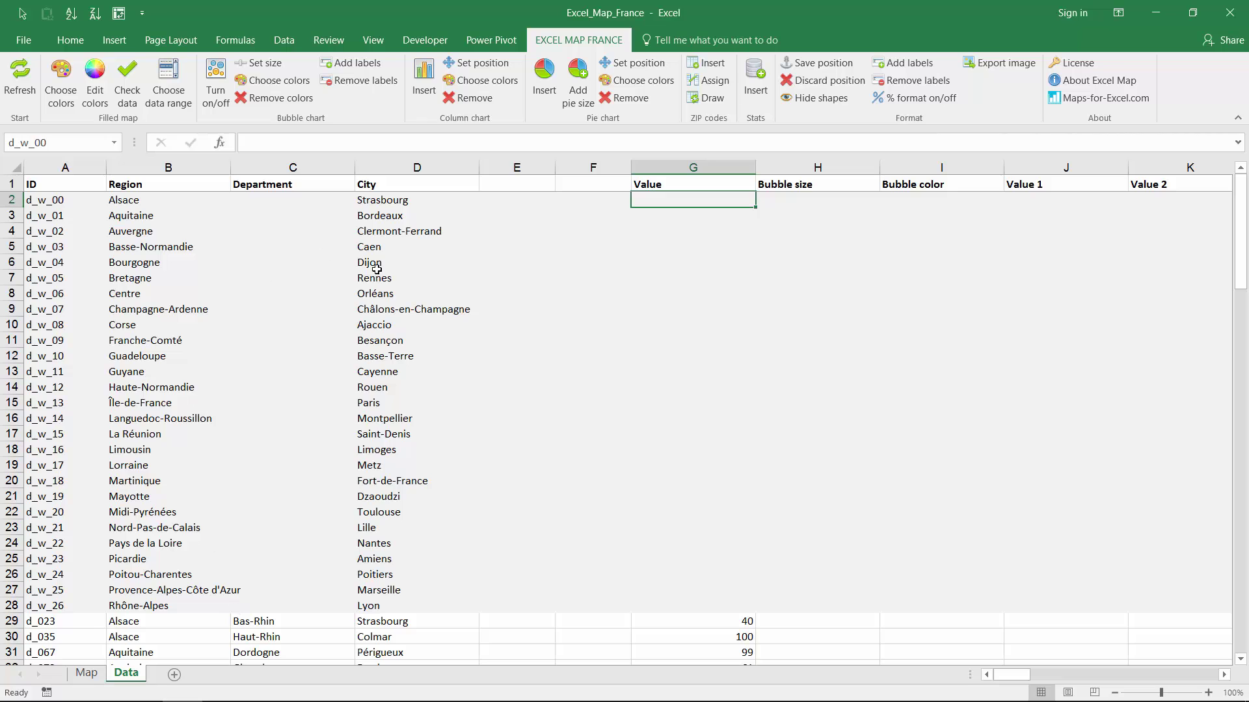
scroll(462, 315, down, 5)
scroll(528, 352, down, 3)
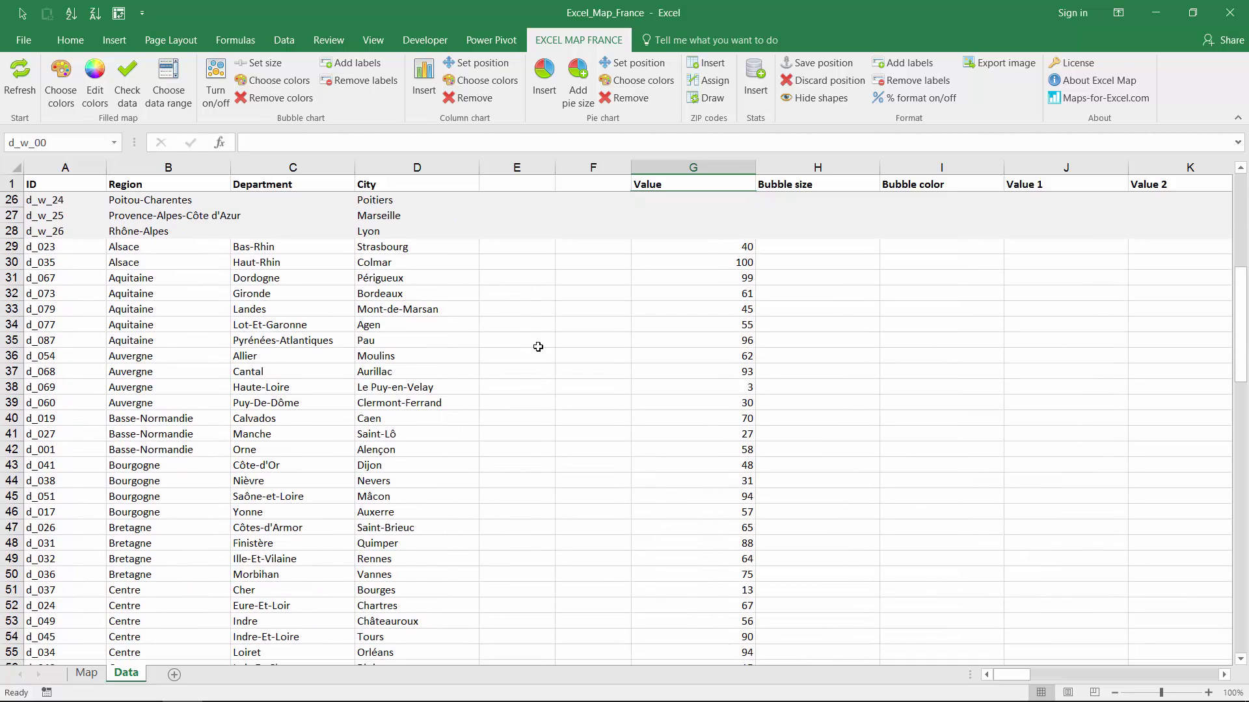
click(714, 248)
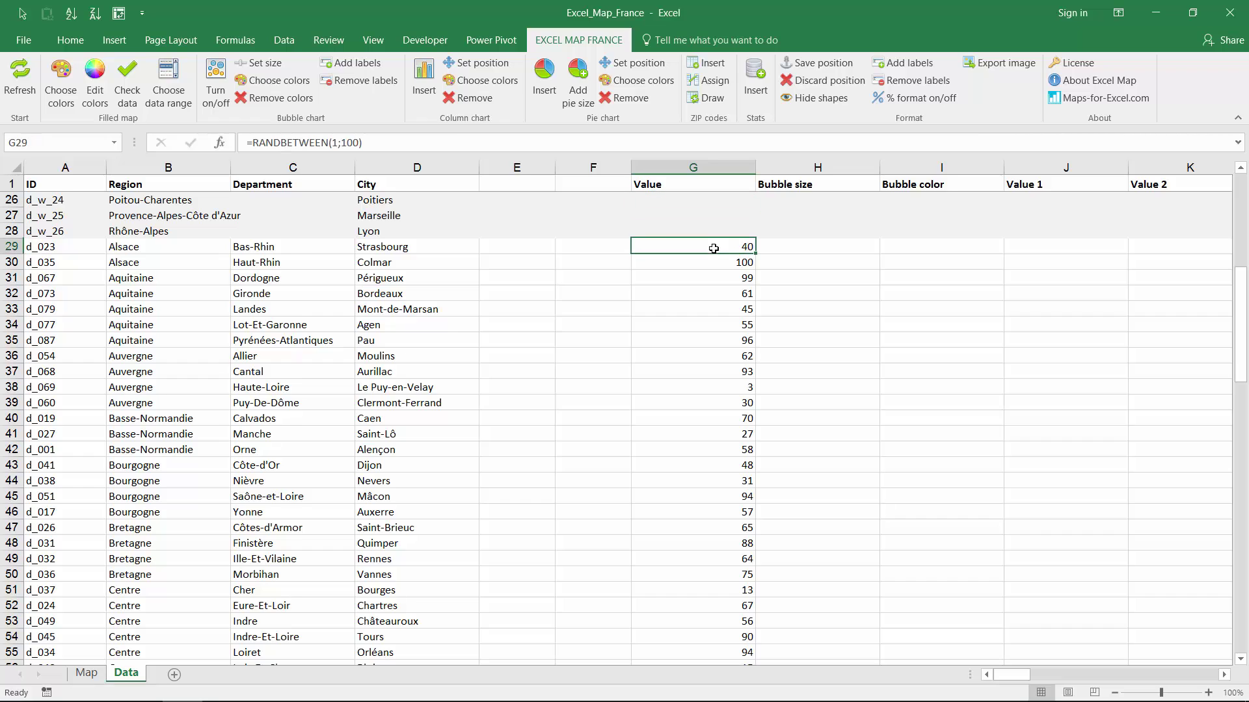
click(694, 167)
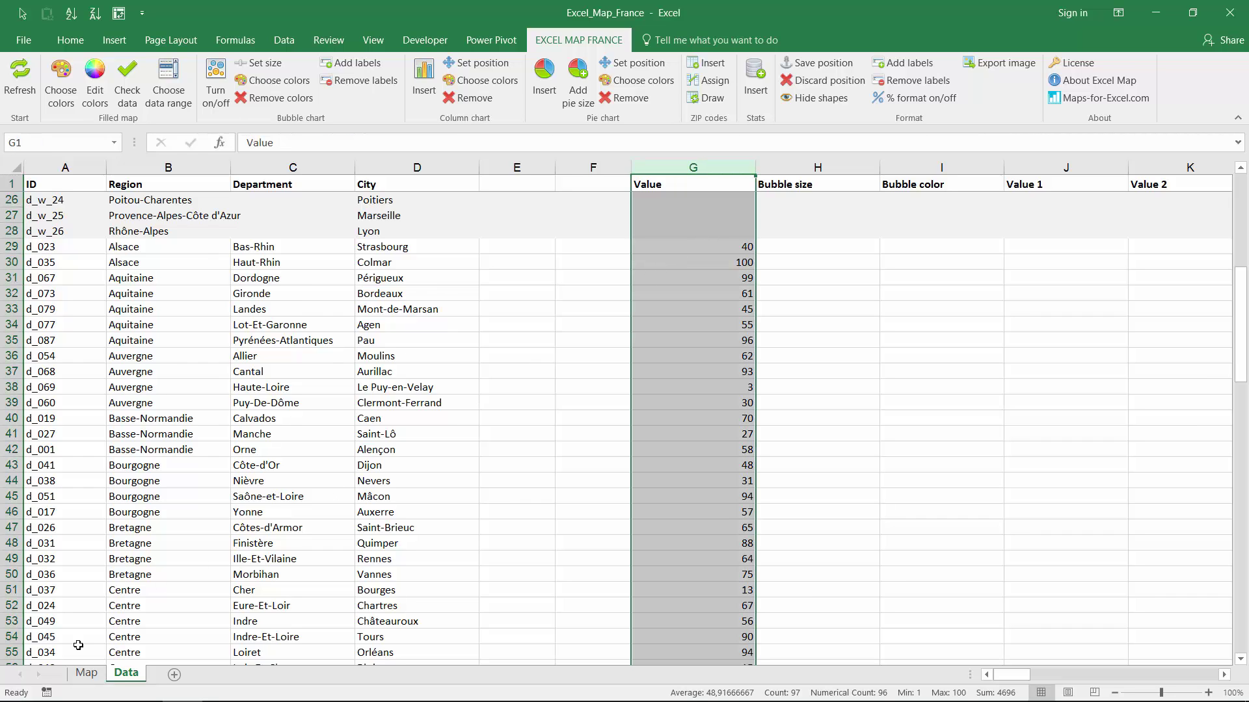
click(85, 674)
Apply the red-green (5) colour scheme with limits 80, 60, 40 and 20 to the map.
click(62, 83)
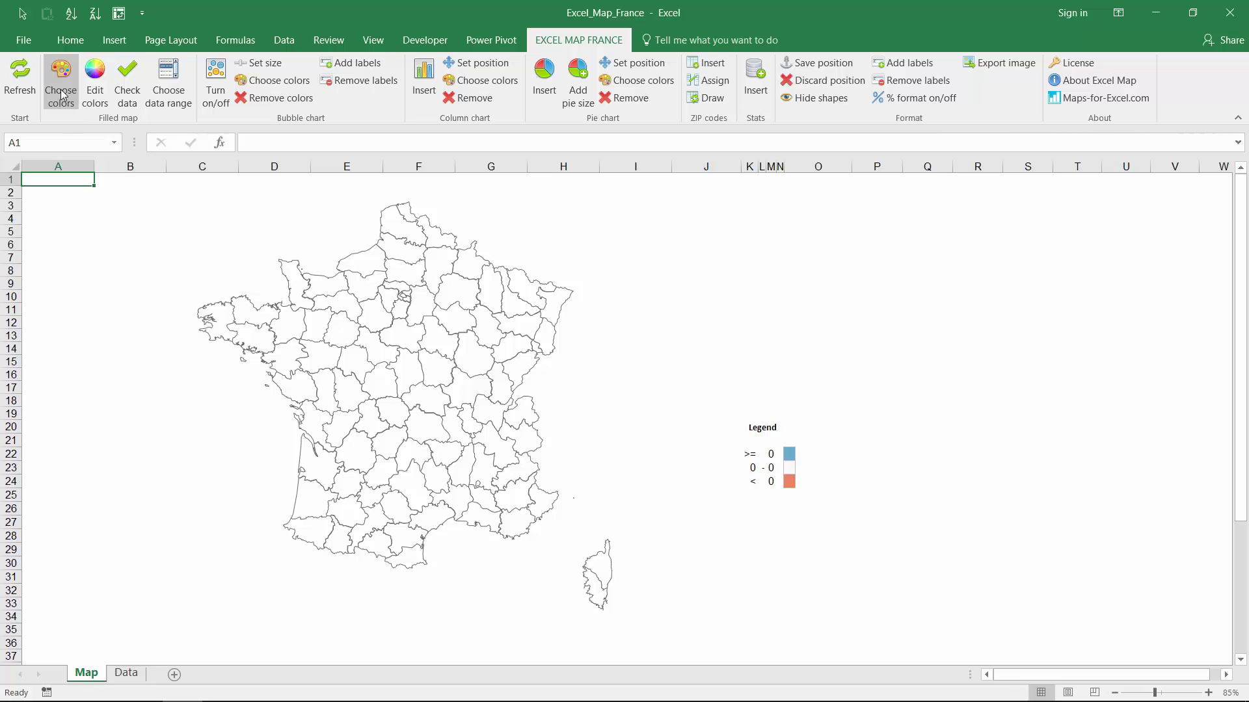
drag(528, 215, 906, 241)
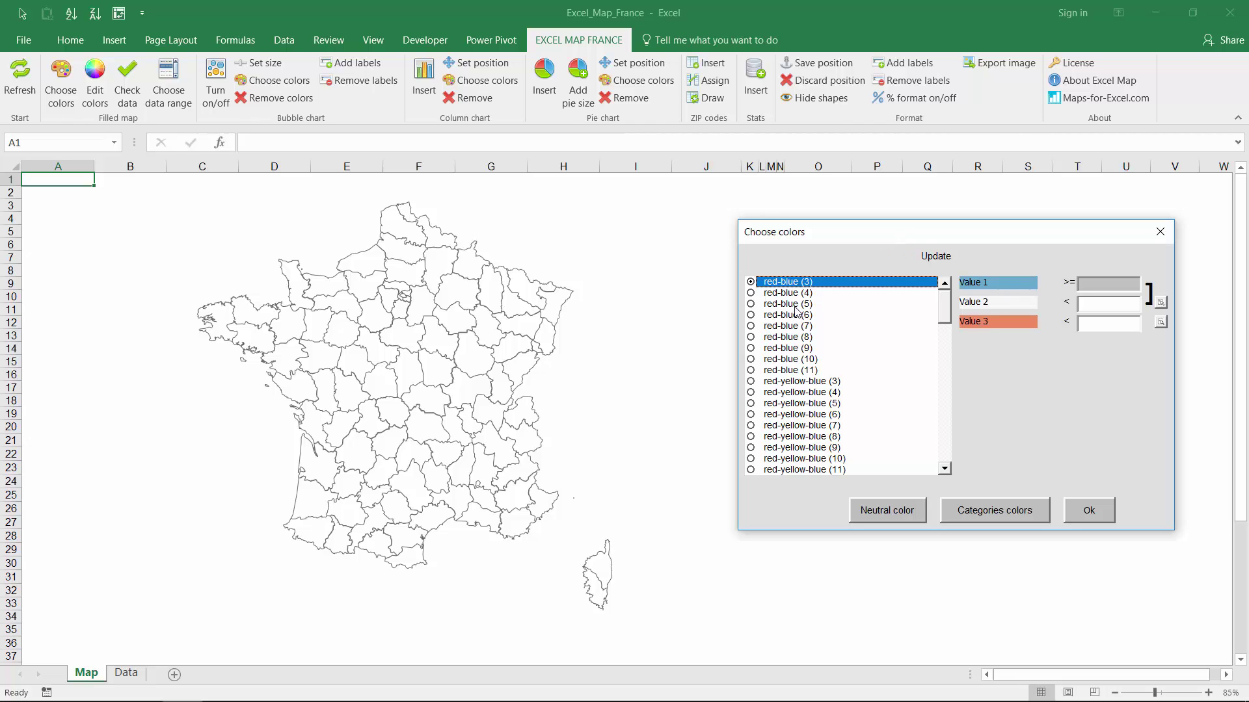
scroll(845, 364, down, 4)
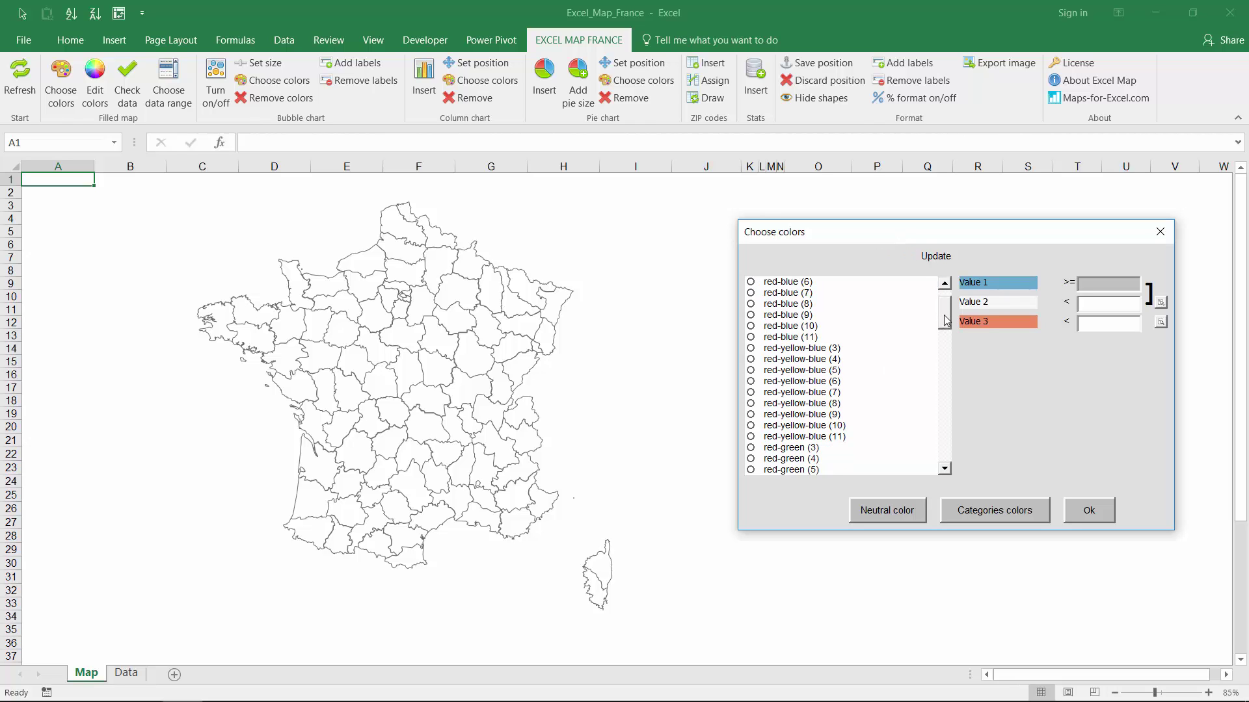
click(790, 383)
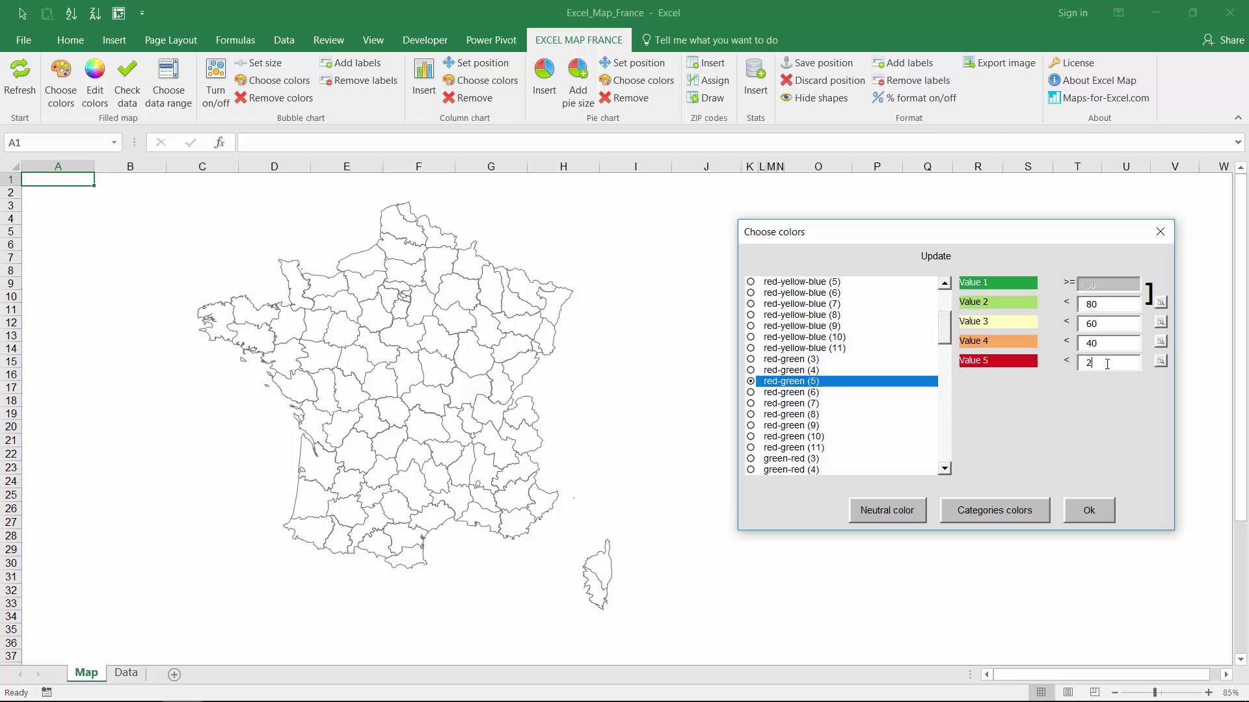
click(1085, 509)
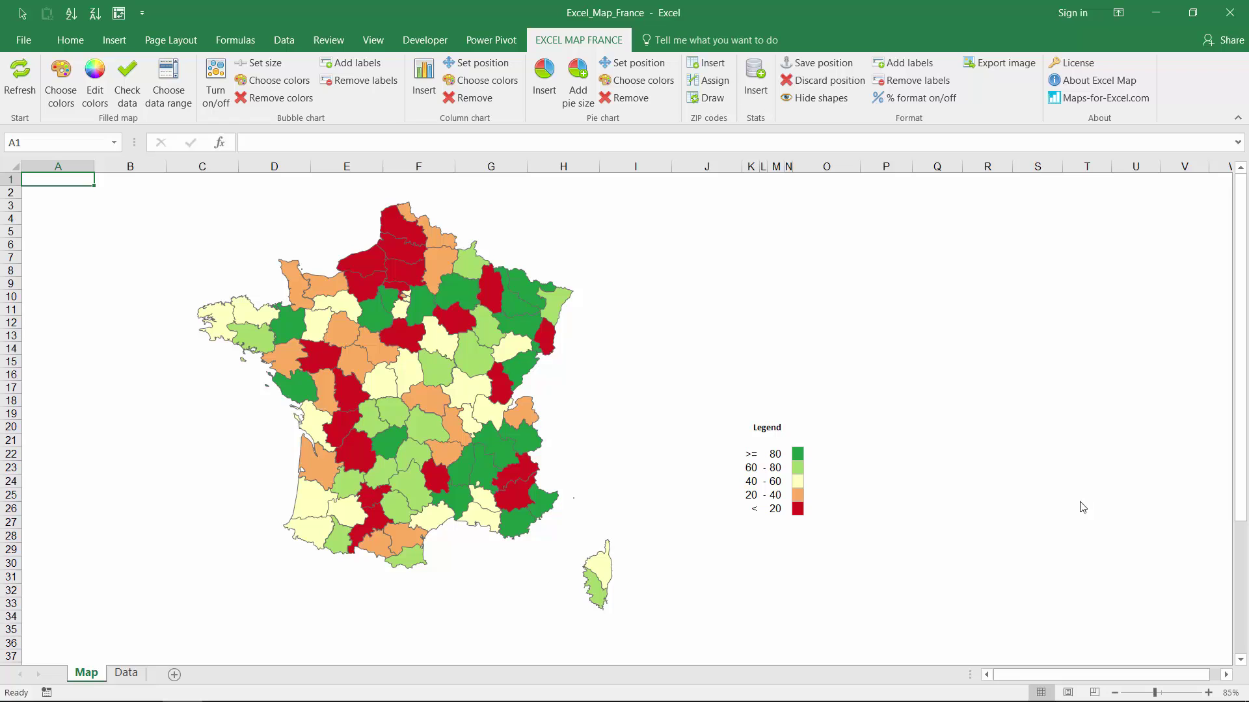
Apply the yellow (5) colour scheme to the department map.
click(60, 83)
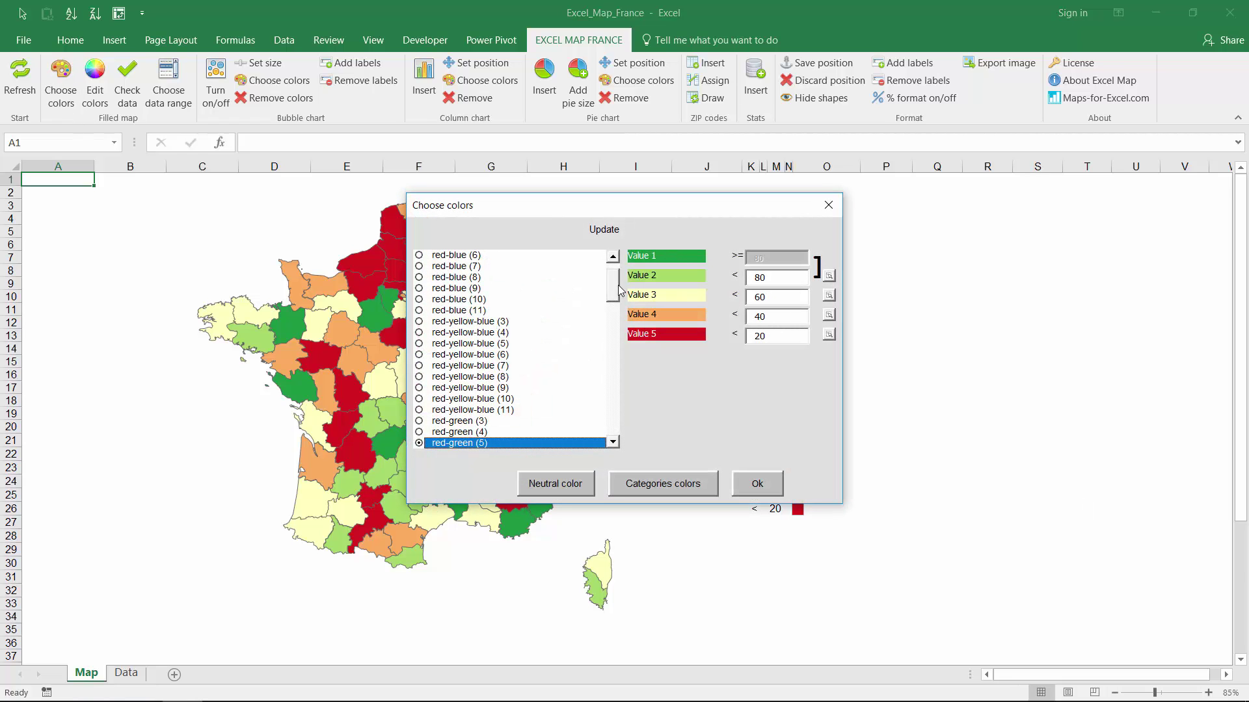
drag(618, 291, 612, 385)
click(451, 288)
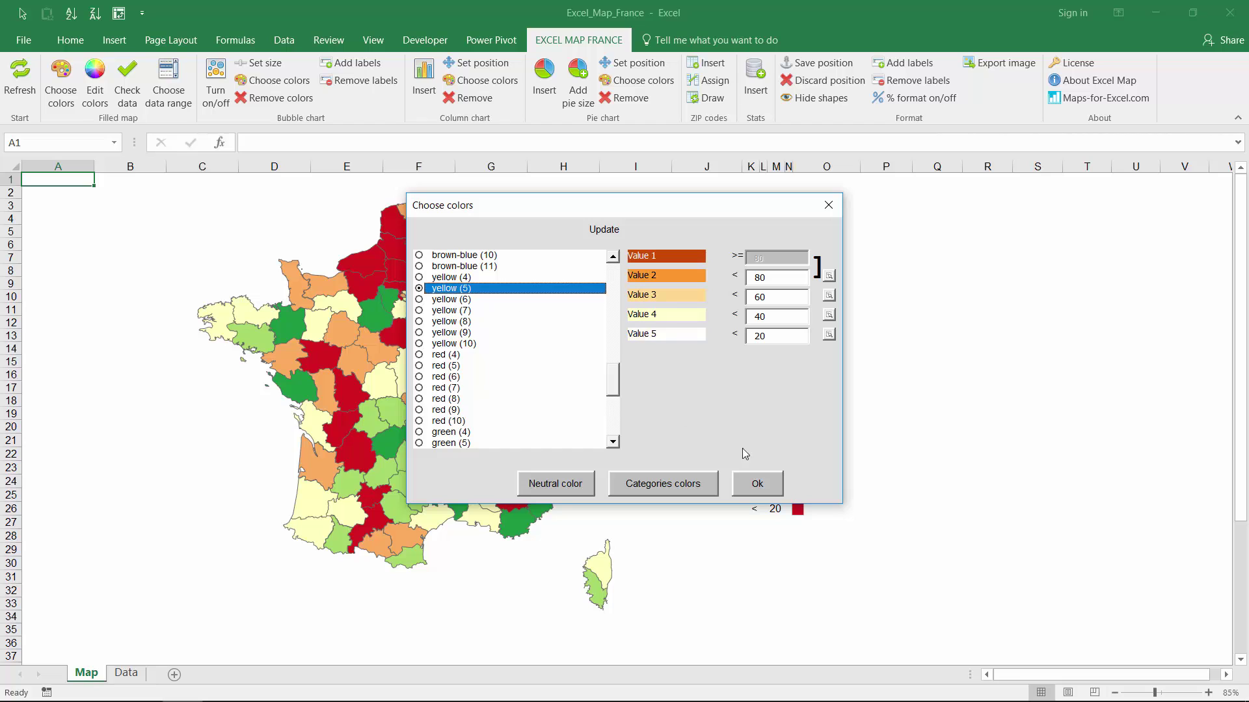
click(757, 483)
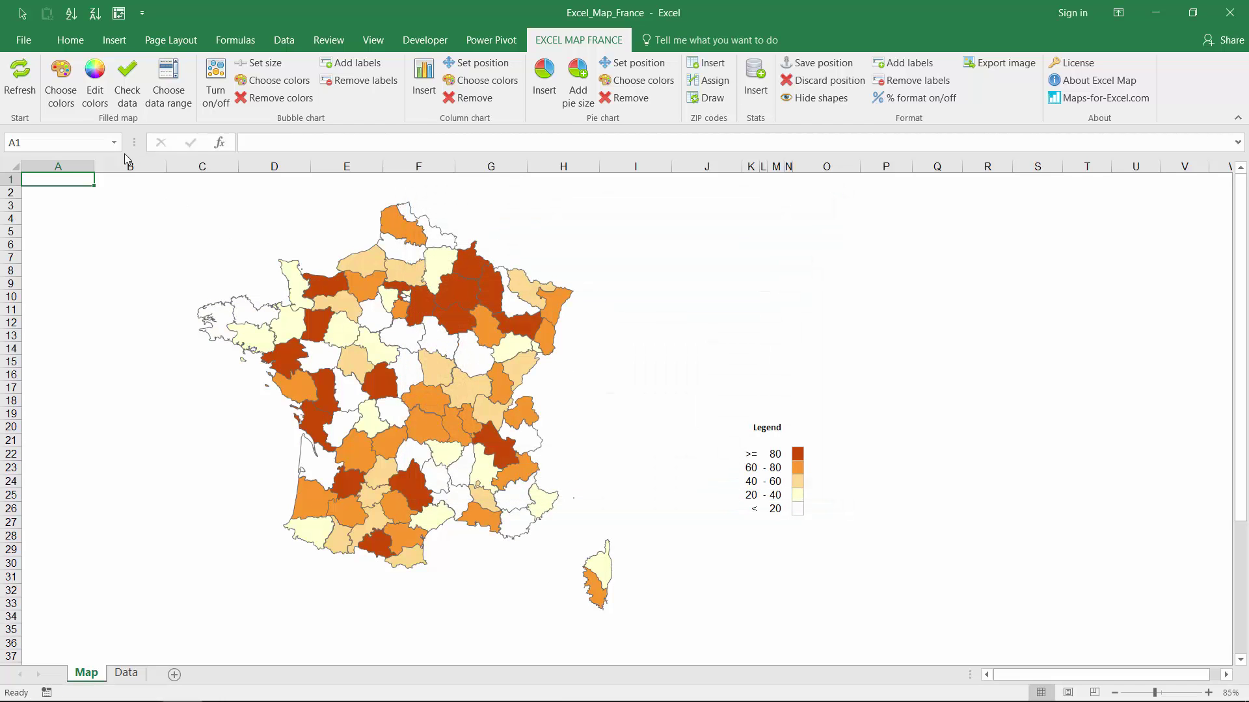
Set the number of user-defined colours to 5 in Edit colors.
click(95, 78)
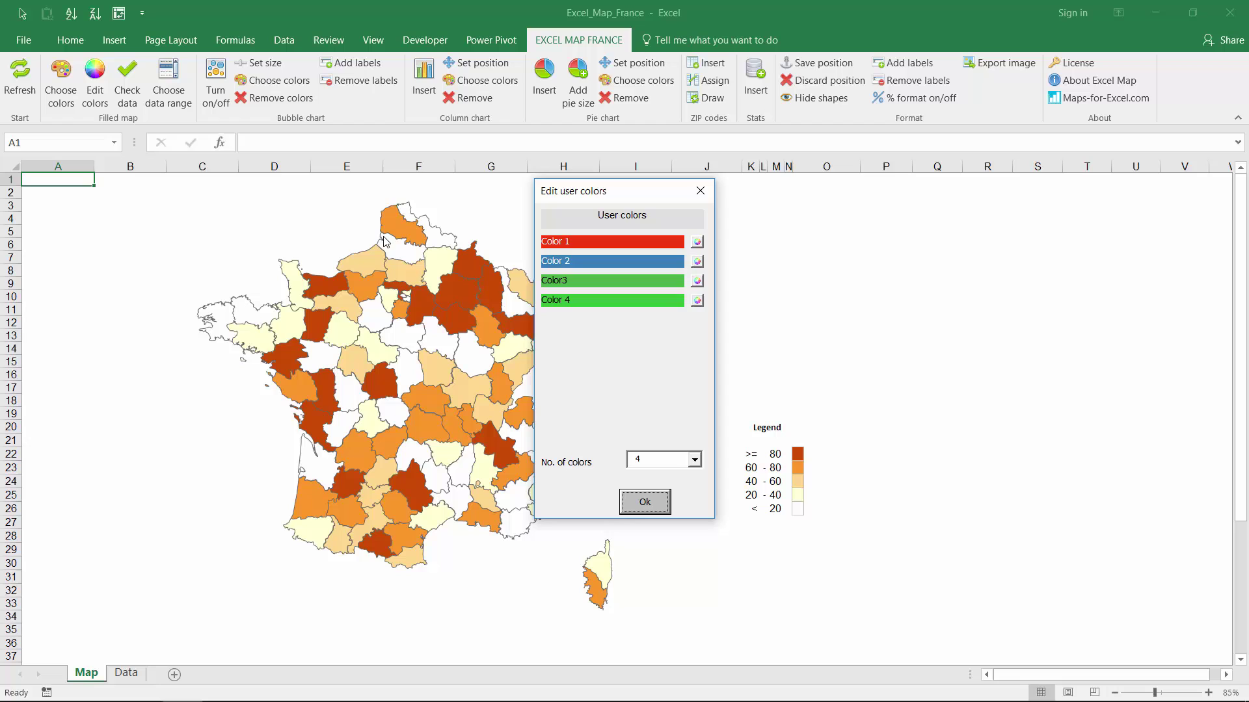
click(694, 455)
click(651, 487)
click(644, 503)
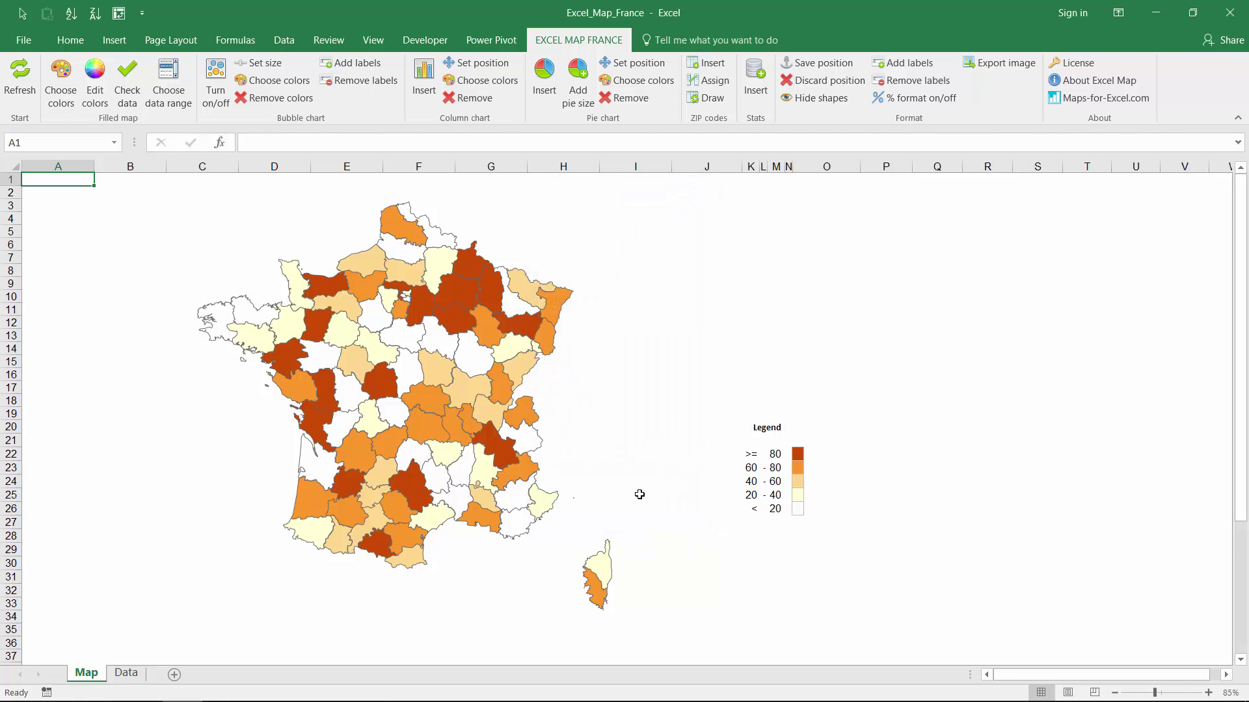
Apply the User (5) colour scheme to the map.
click(60, 81)
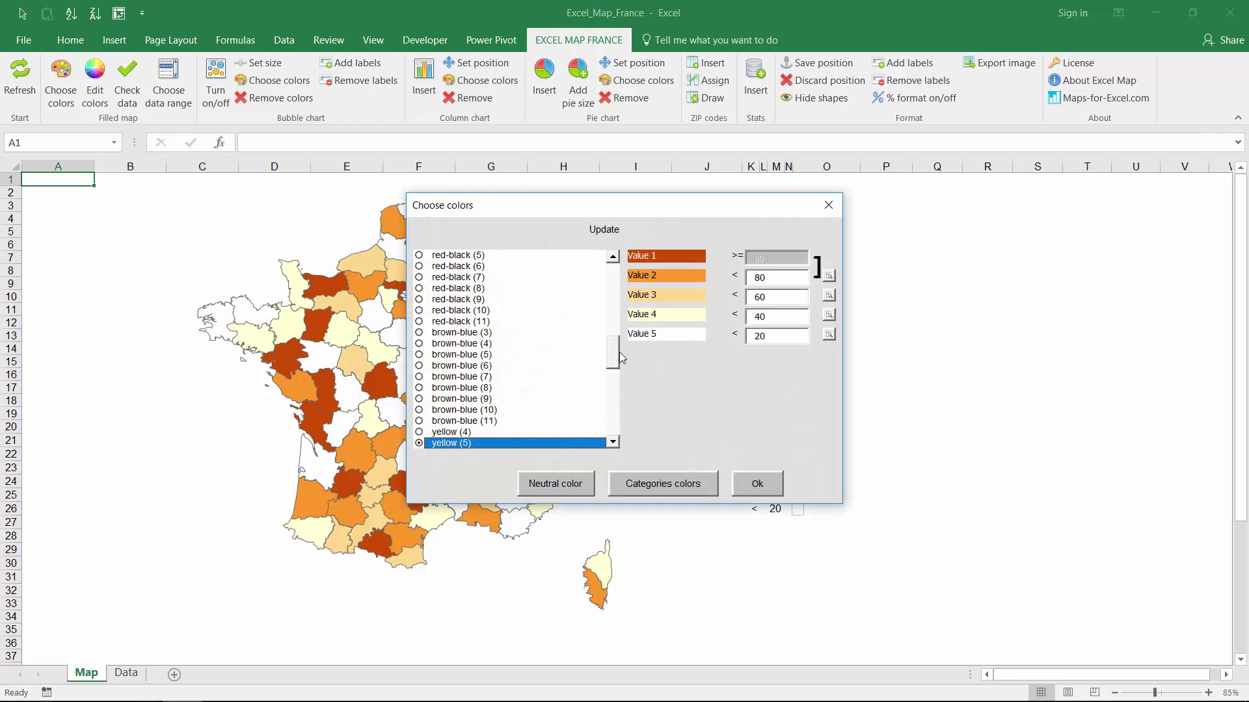
drag(620, 357, 604, 436)
click(452, 444)
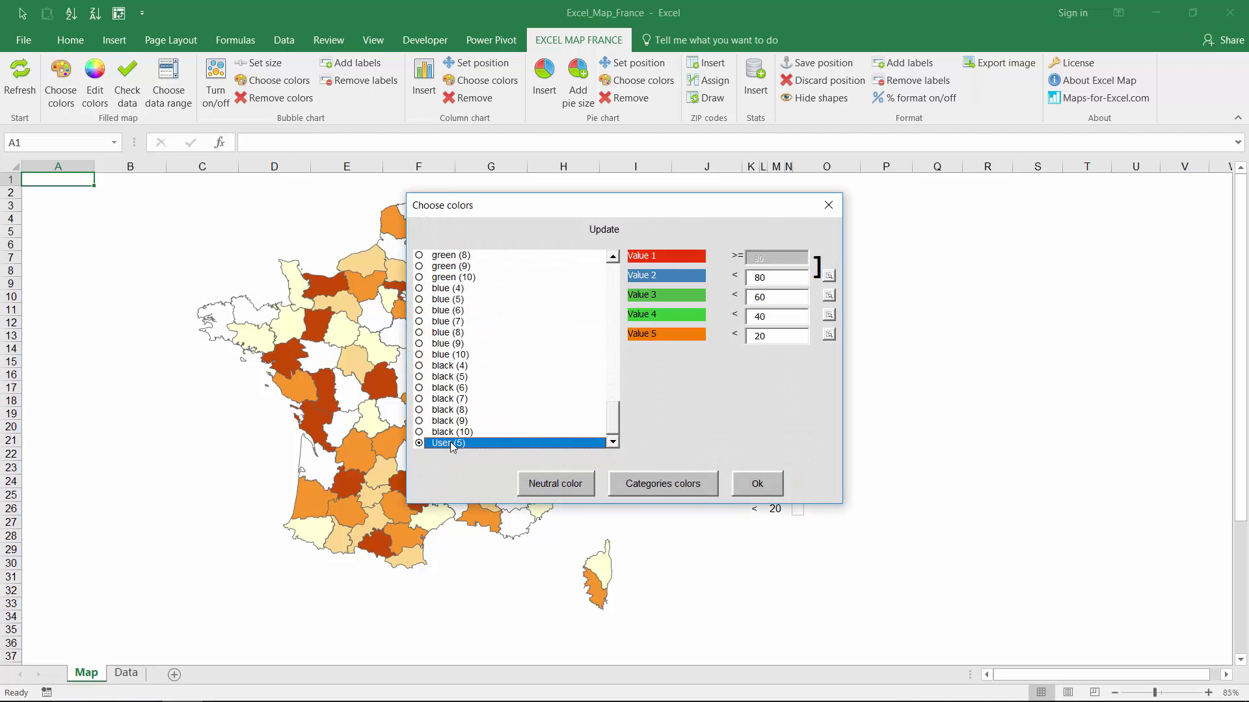
click(762, 487)
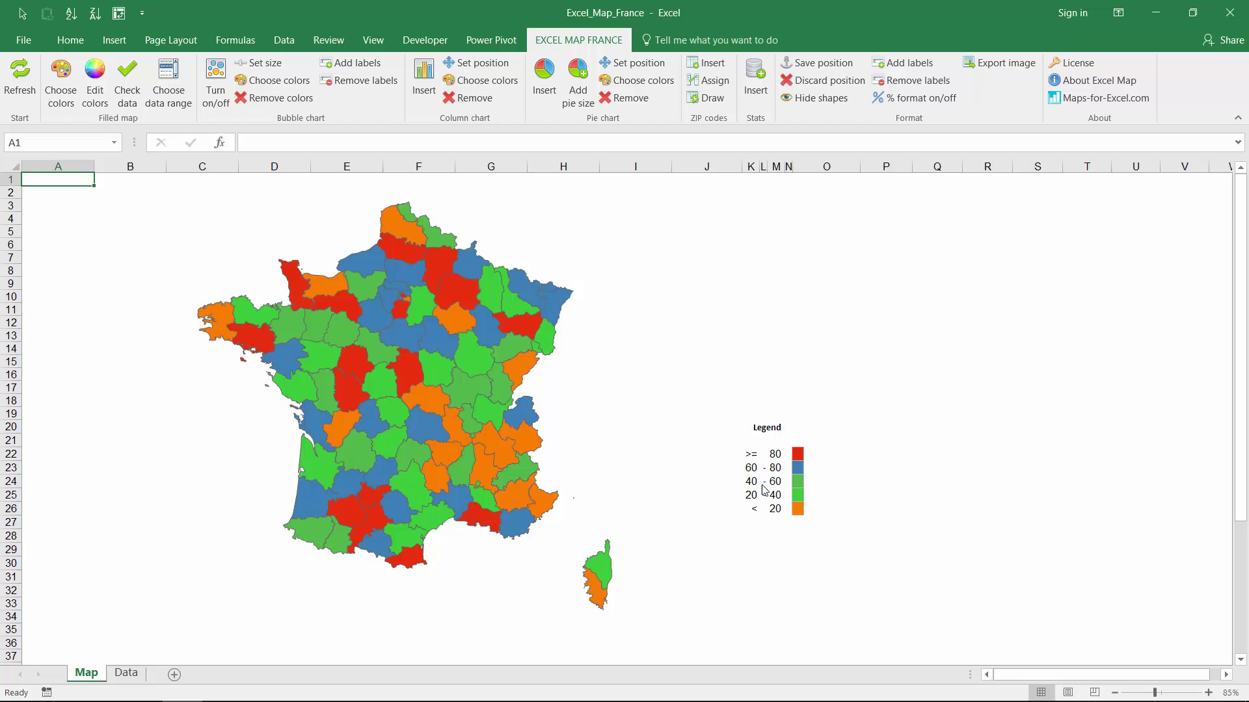
Check the values shown for the Yonne and Haute-Corse departments.
click(435, 339)
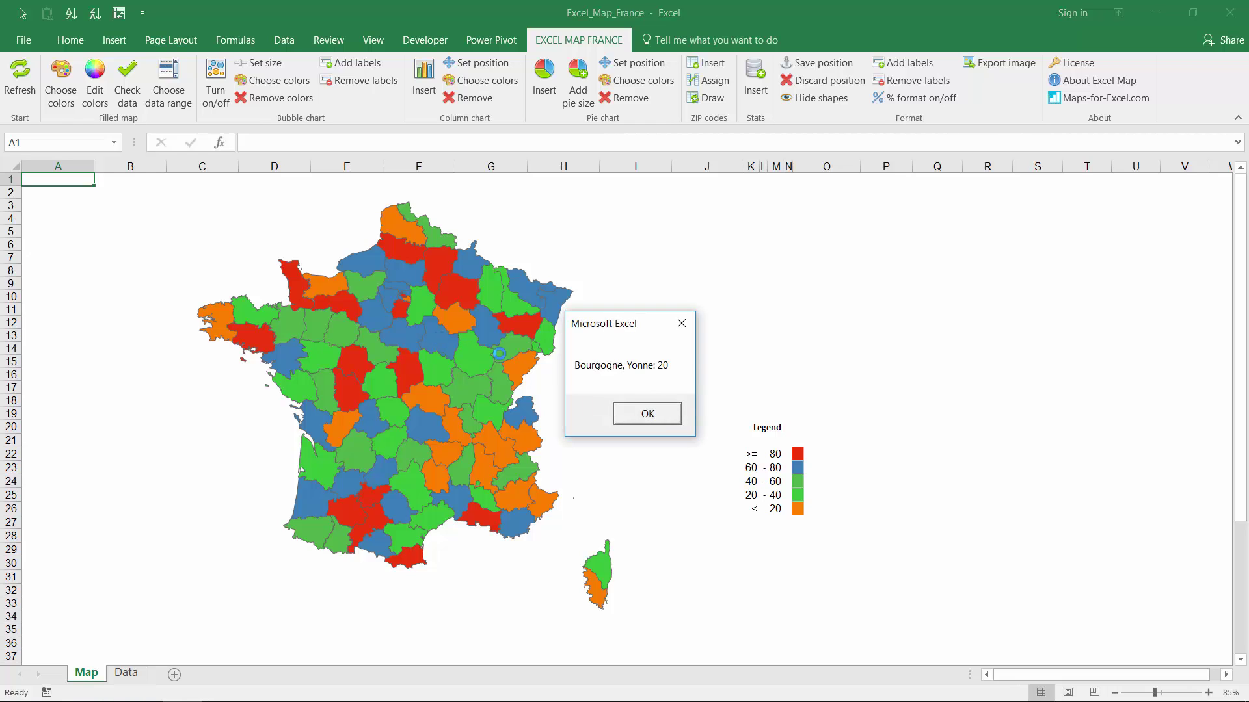
click(661, 422)
click(598, 561)
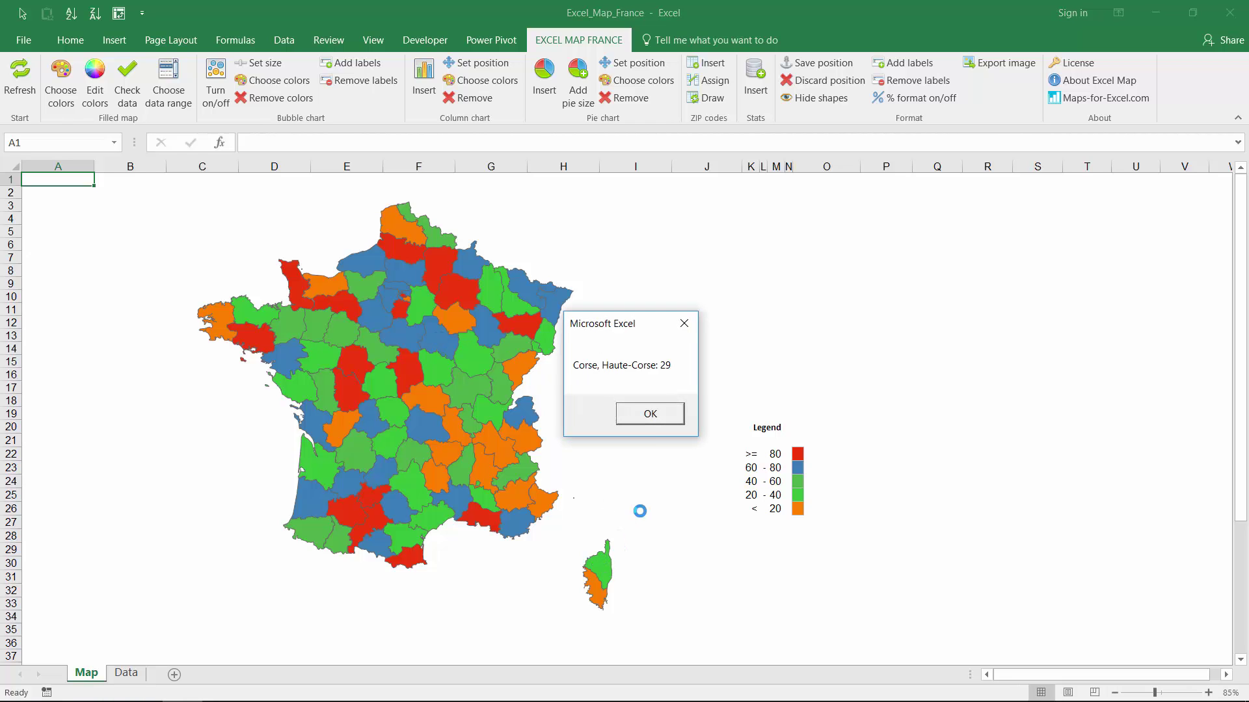
click(650, 415)
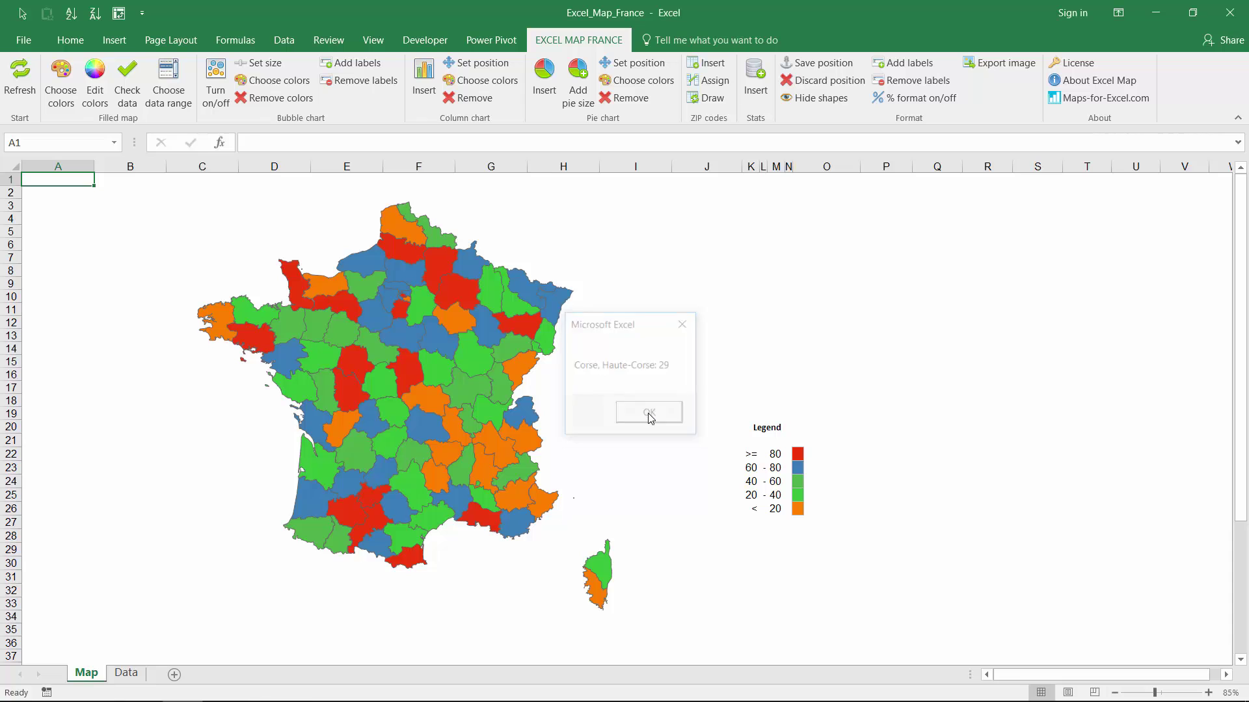
Switch the map to category colours and accept the colour assignment.
click(65, 94)
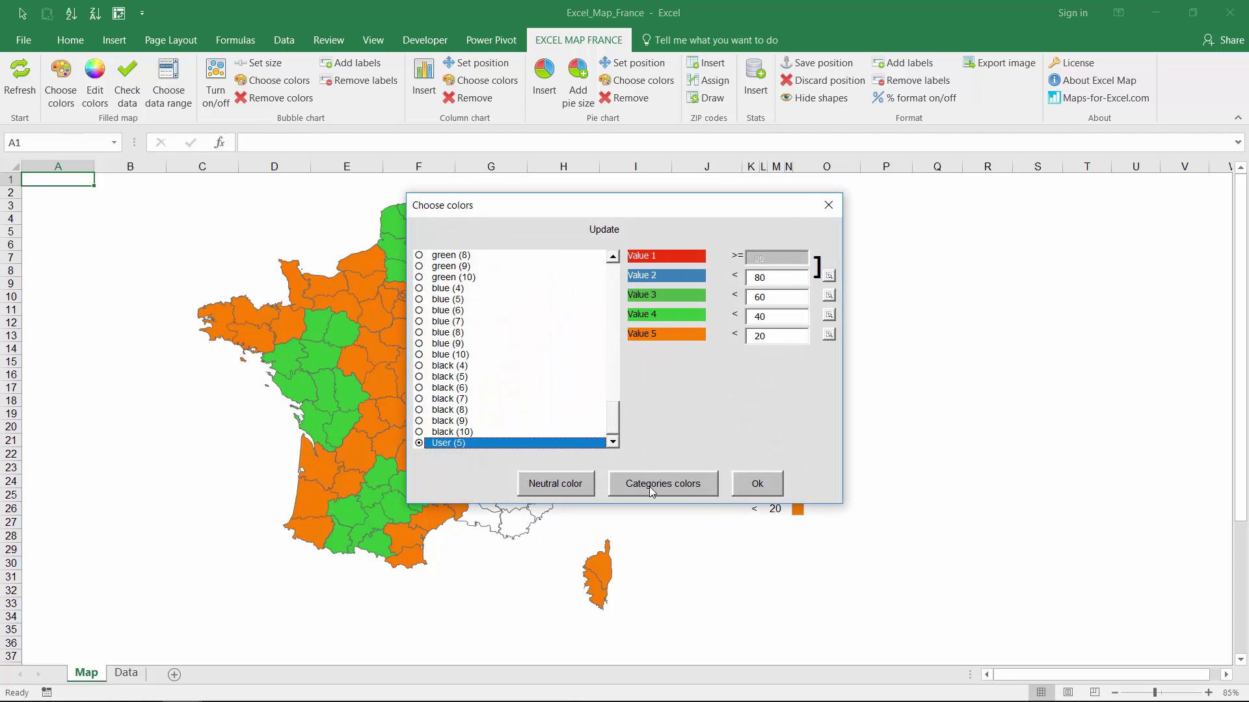
click(649, 486)
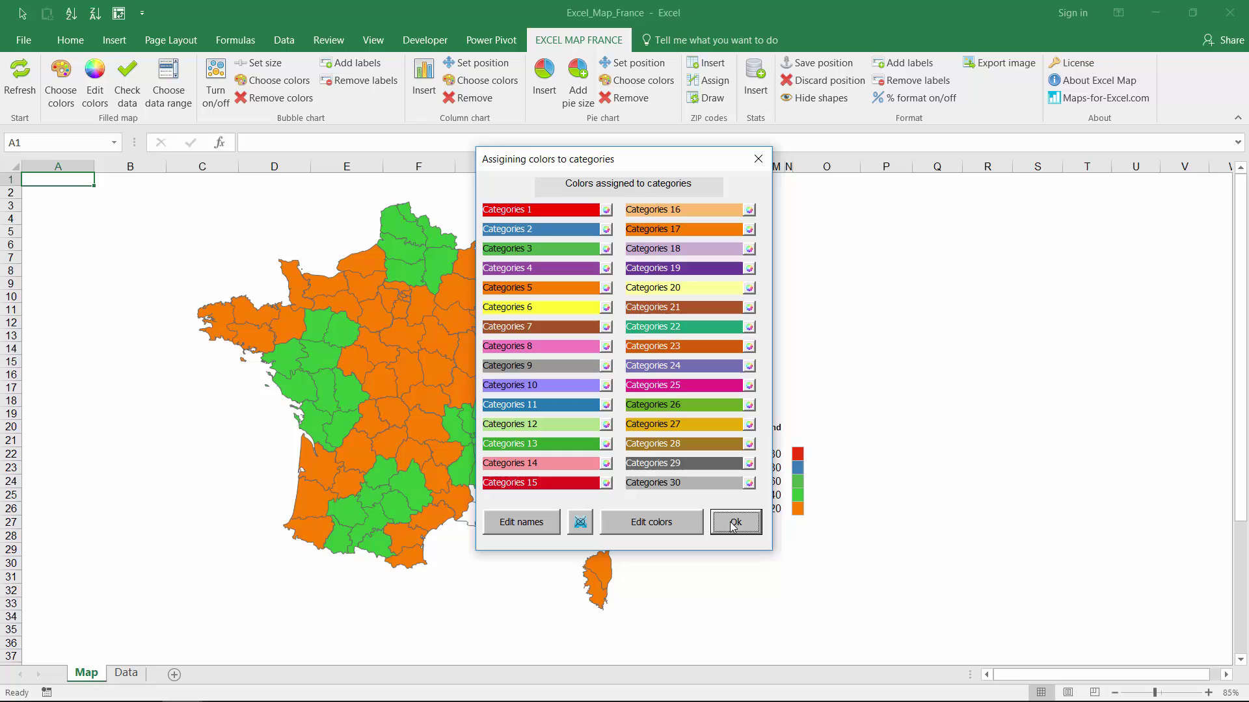
click(732, 522)
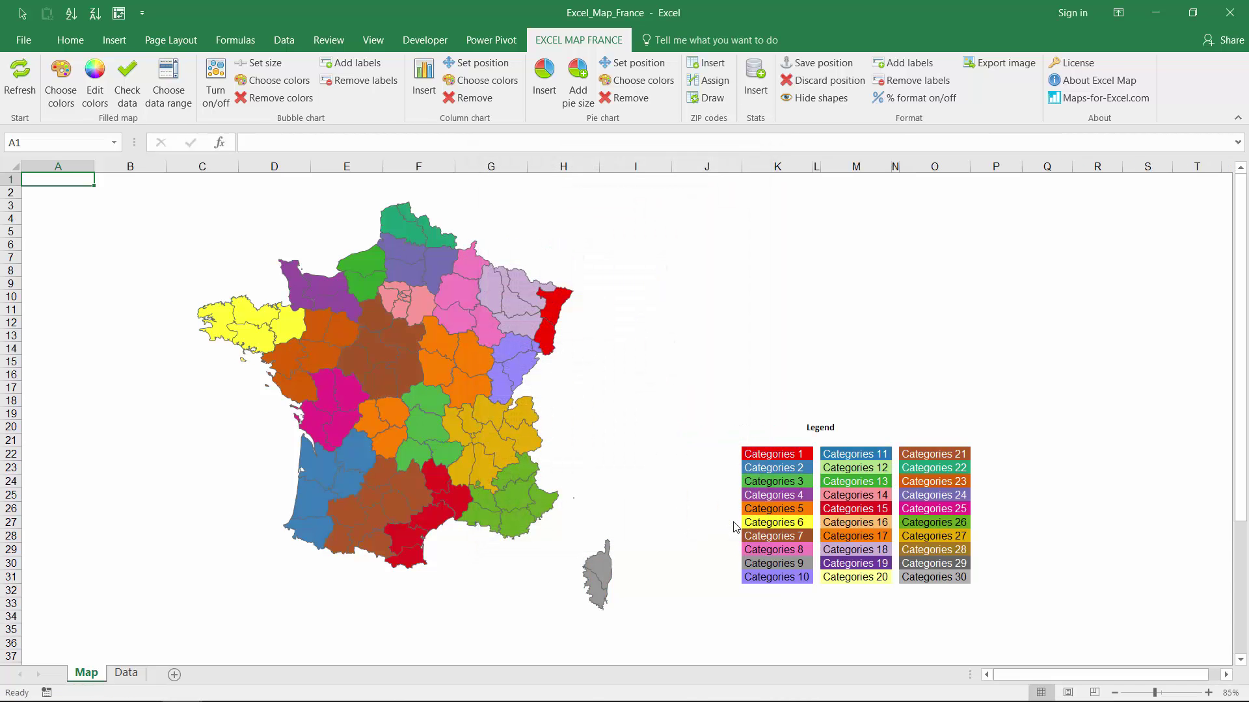
On the Data sheet, inspect the abc, #N/A and random-value cells in the Value column.
key(ctrl+Page_Down)
click(721, 279)
click(700, 293)
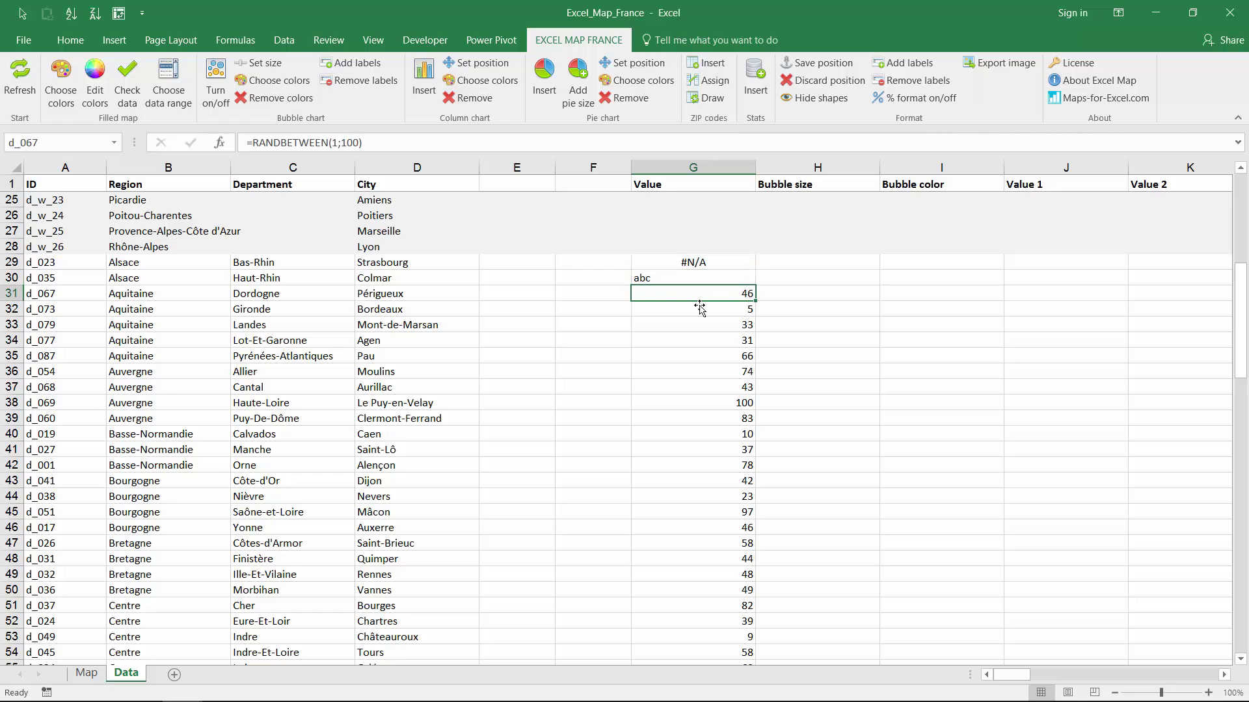
click(700, 273)
click(695, 260)
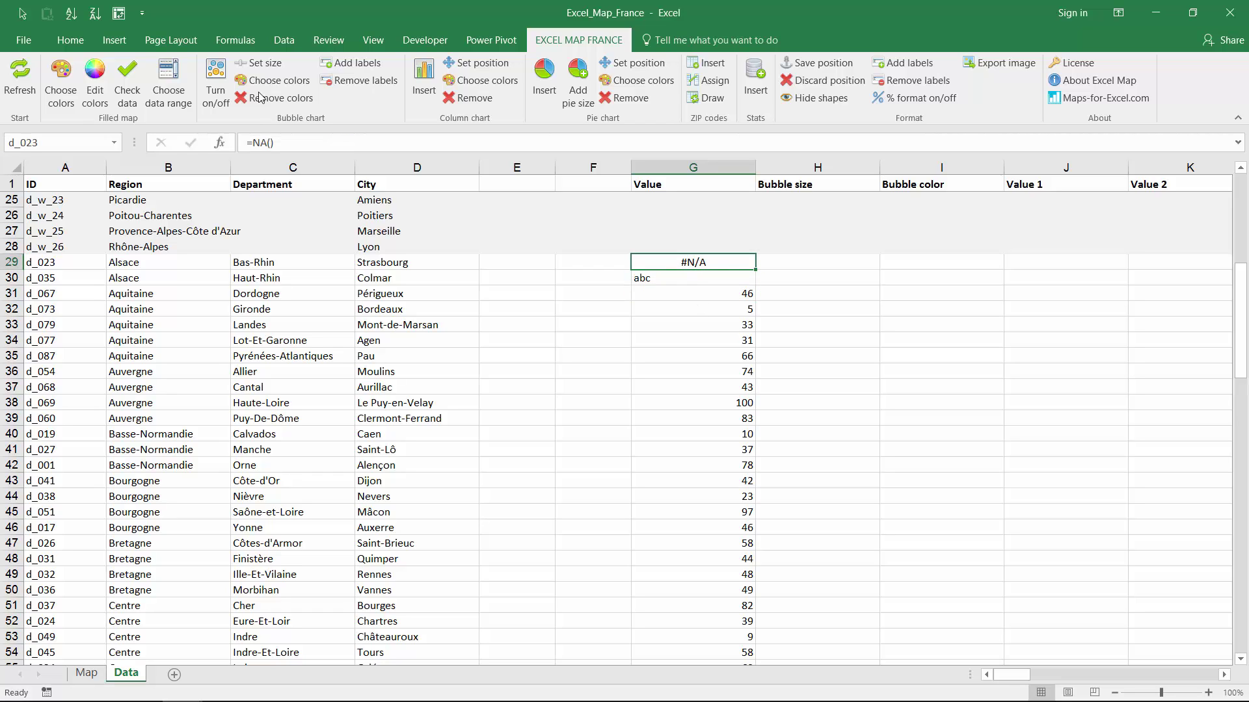
Run Check data and acknowledge the two-error message so invalid cells turn red.
click(126, 83)
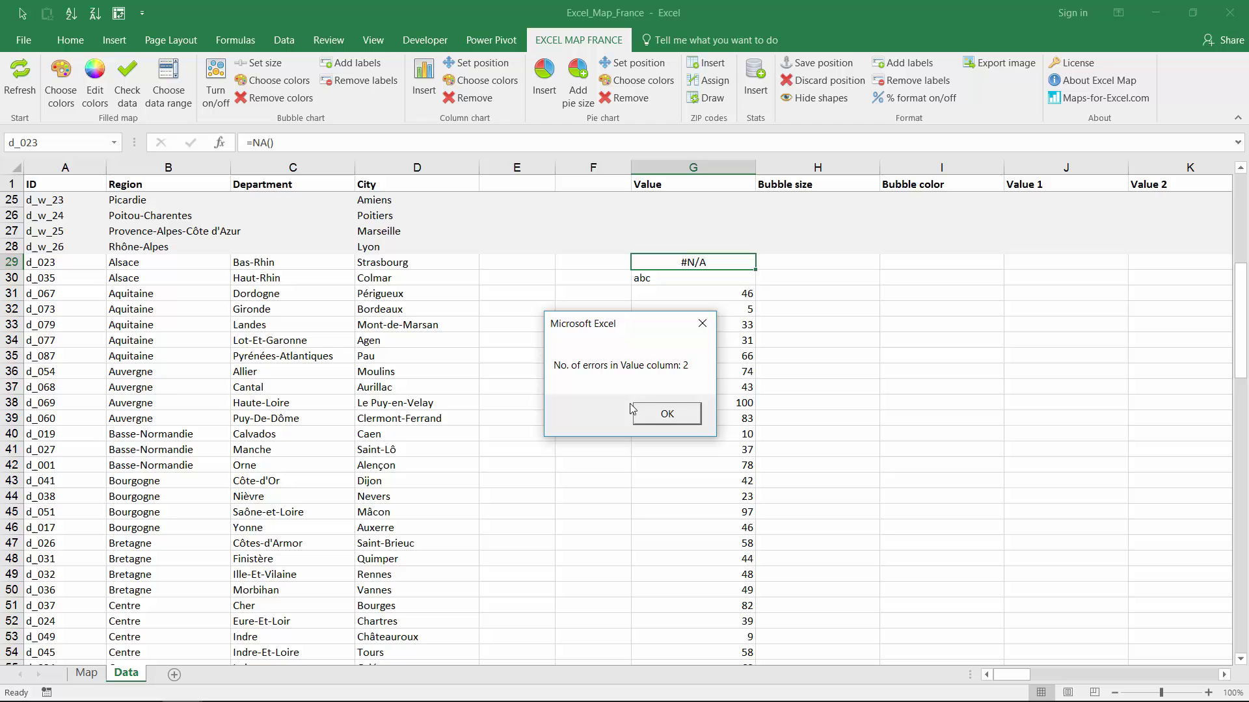
click(667, 414)
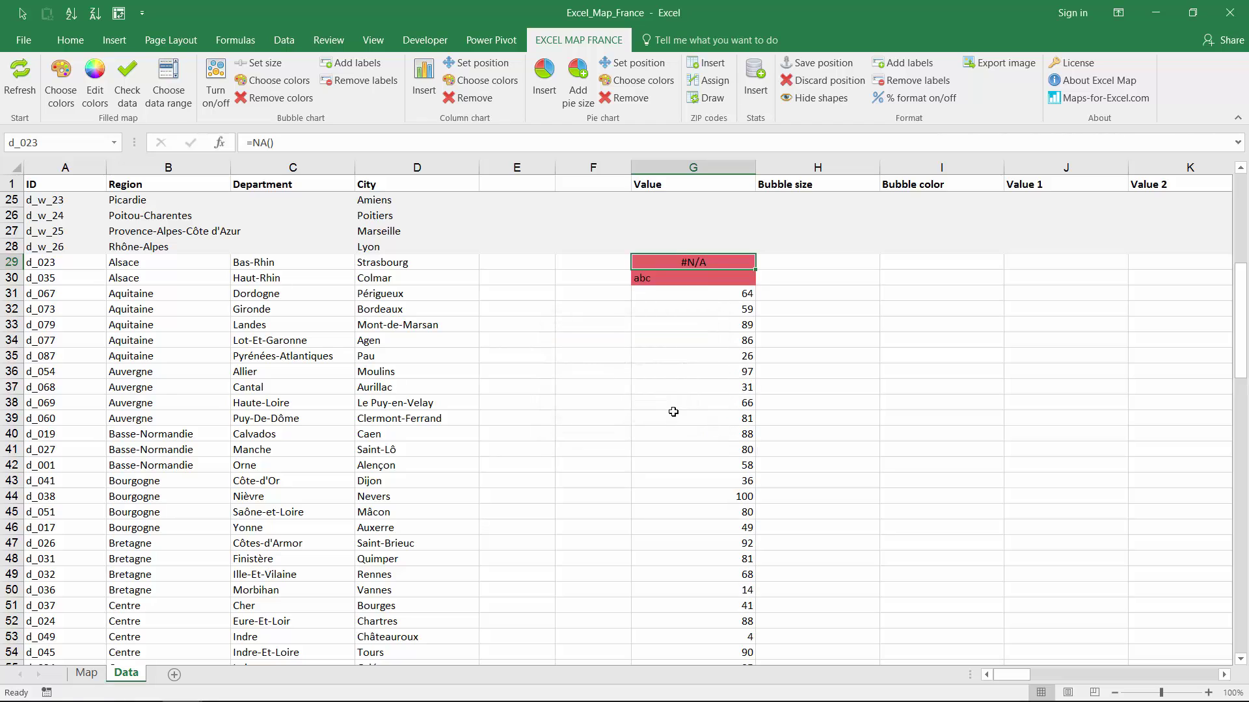
click(720, 291)
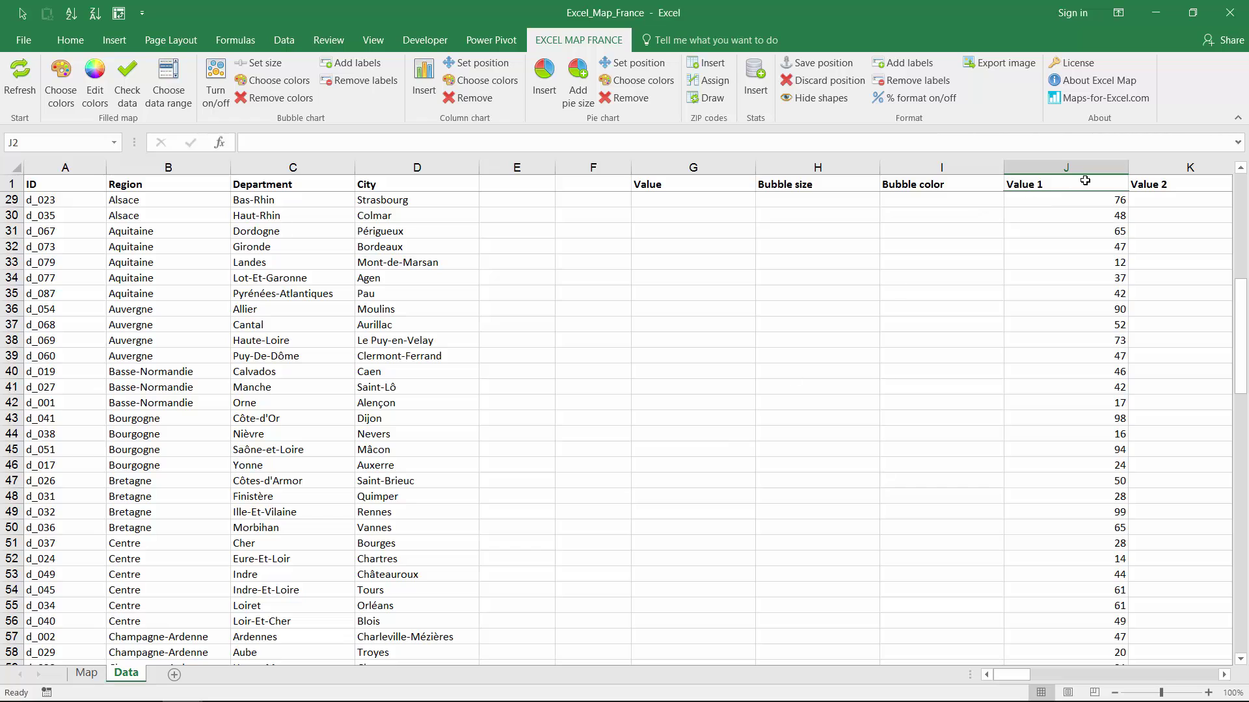
Replace the Value 1–3 headers in J1:L1 with 2015, 2016 and 2017.
key(Up)
key(Right)
key(Right)
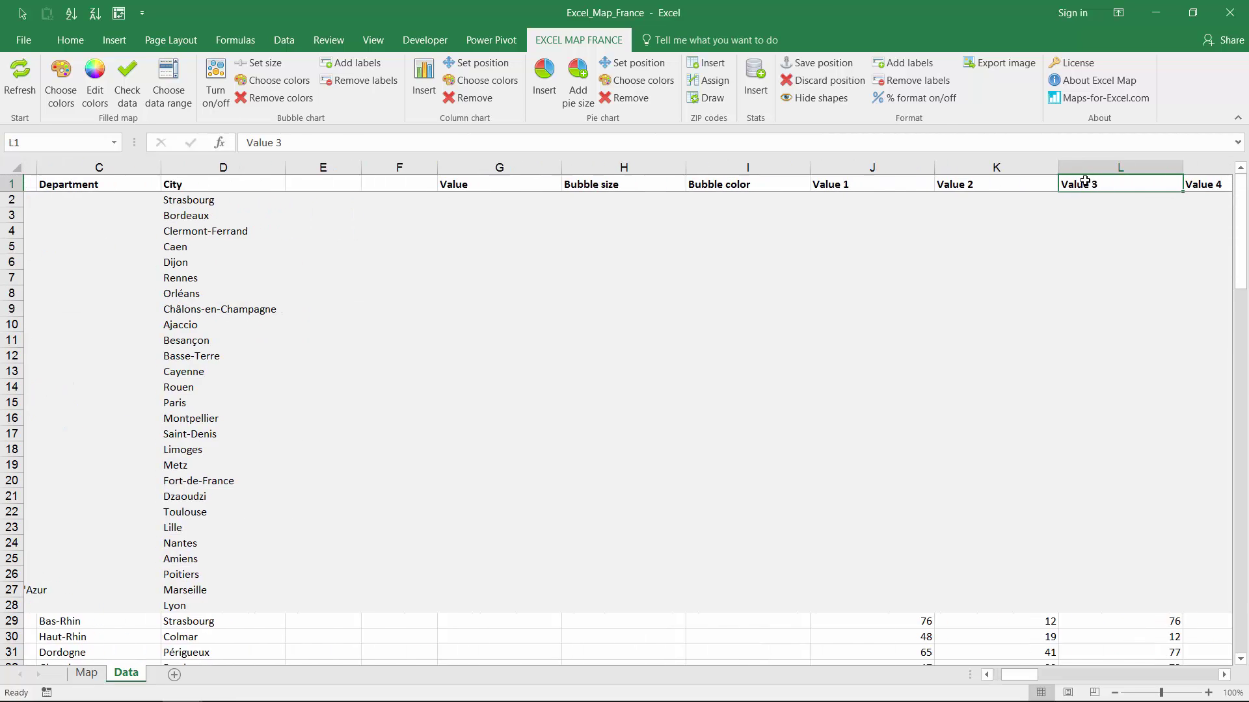
key(Left)
key(Left)
text(20)
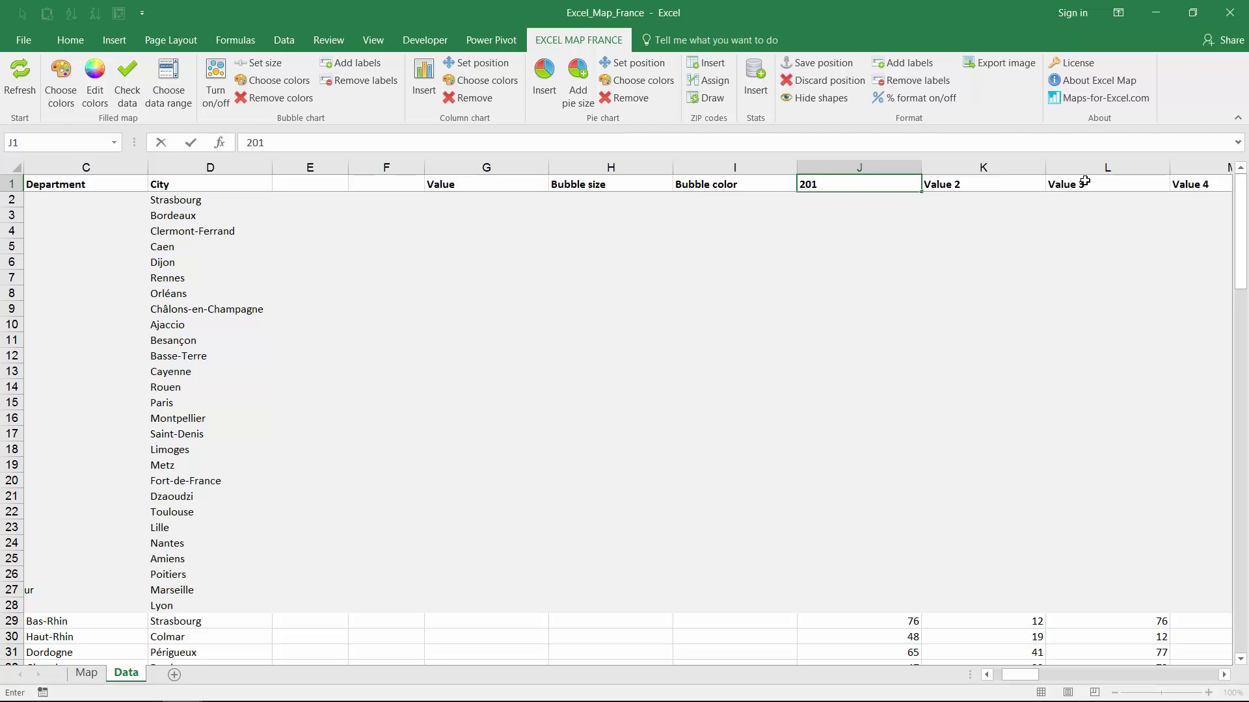
text(15)
key(Tab)
text(2016)
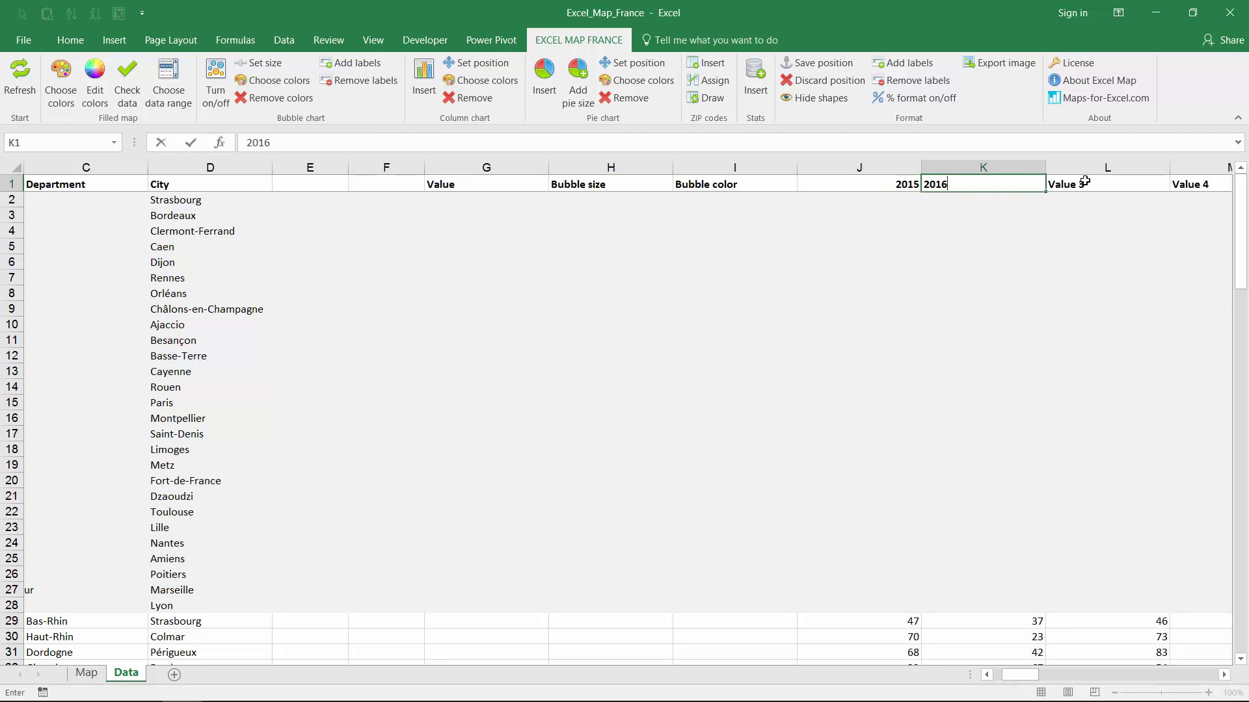
key(Tab)
text(2017)
key(Return)
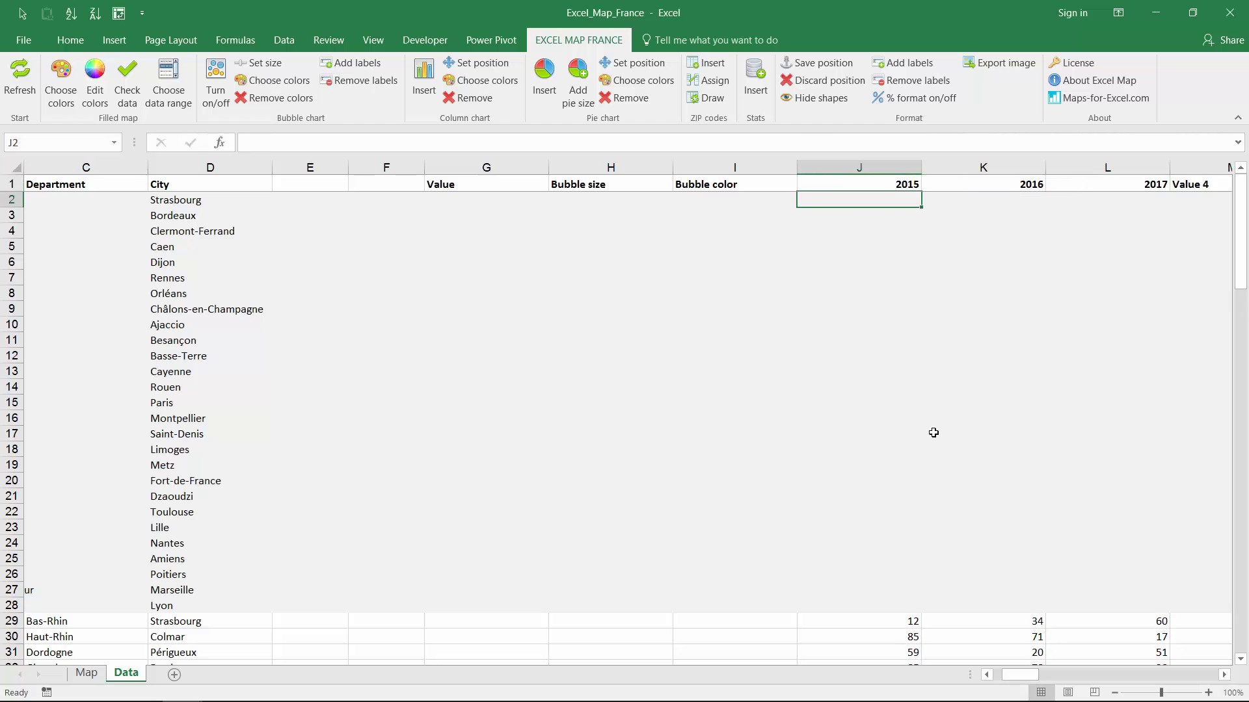
Check the RANDBETWEEN formulas under each year, then return to the Map sheet.
click(899, 622)
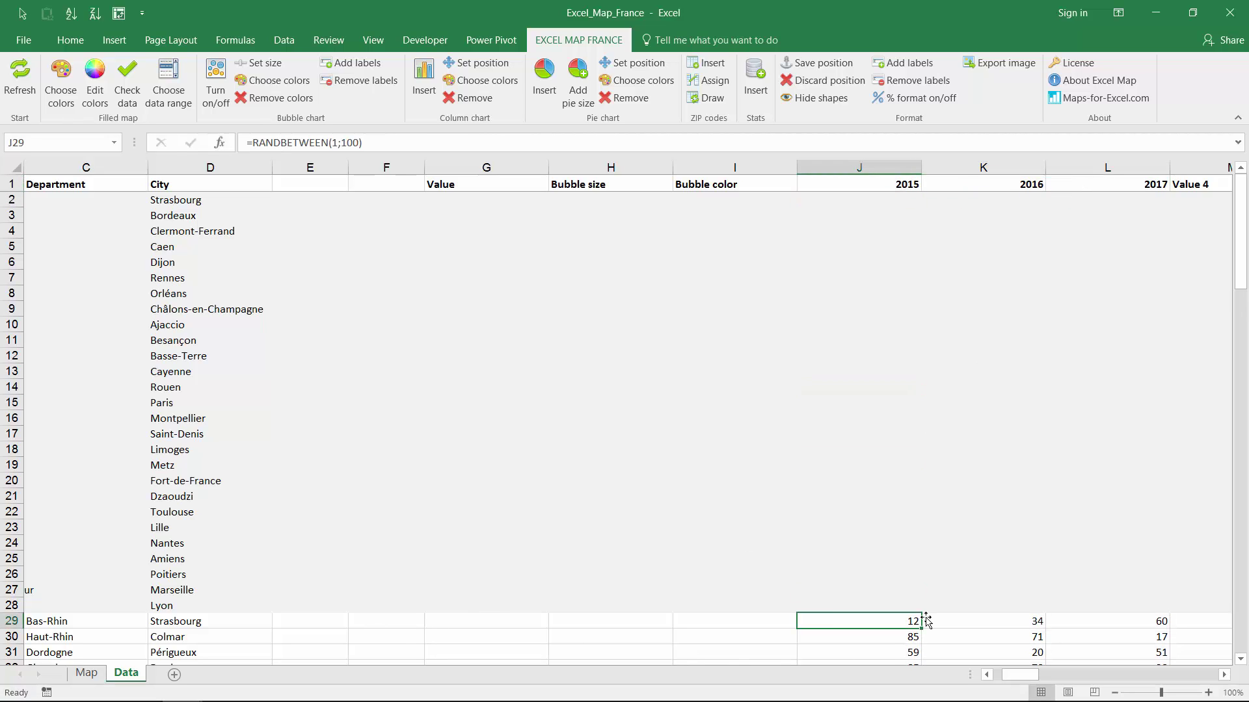
click(1017, 621)
click(1073, 618)
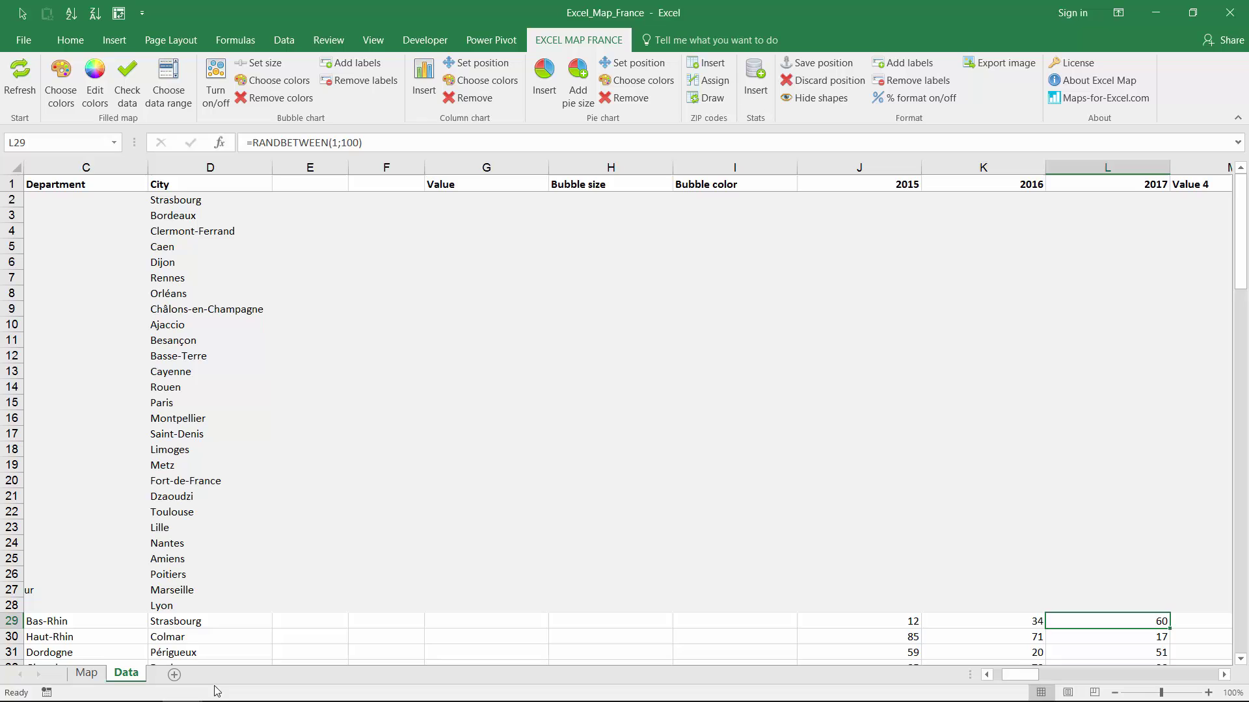
click(87, 673)
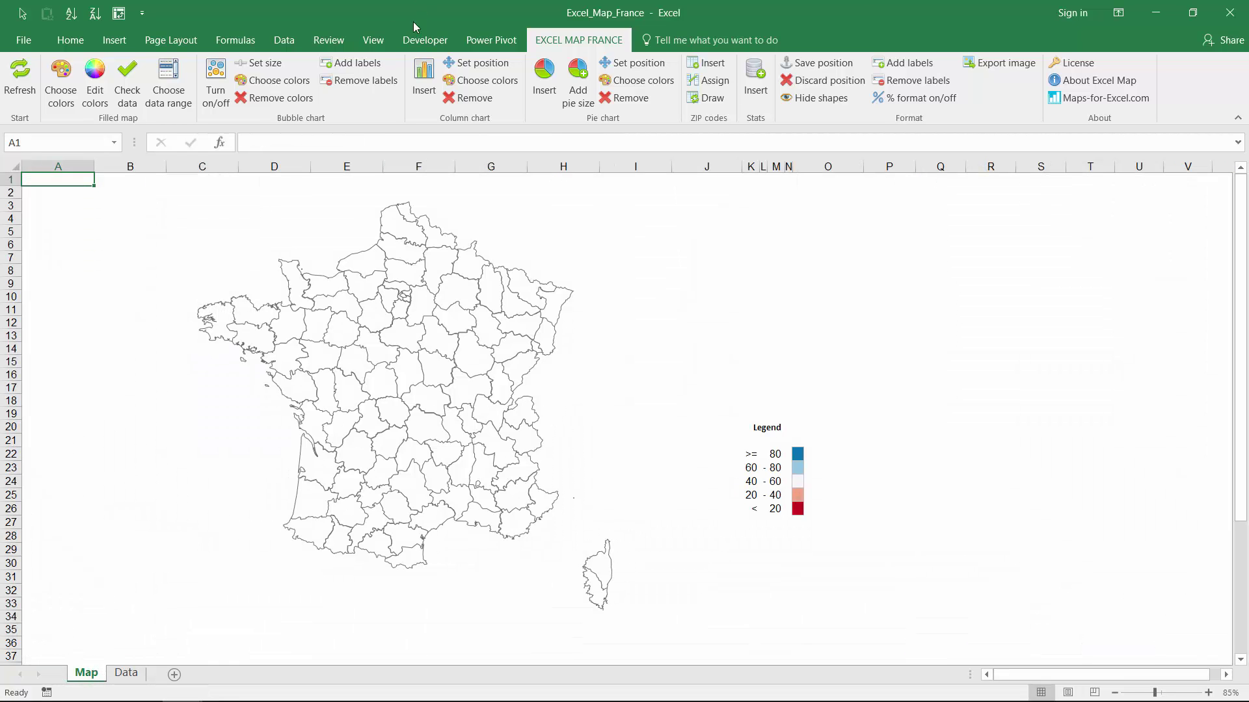
Shade the map with the 2015 values, then with the 2016 values.
click(168, 85)
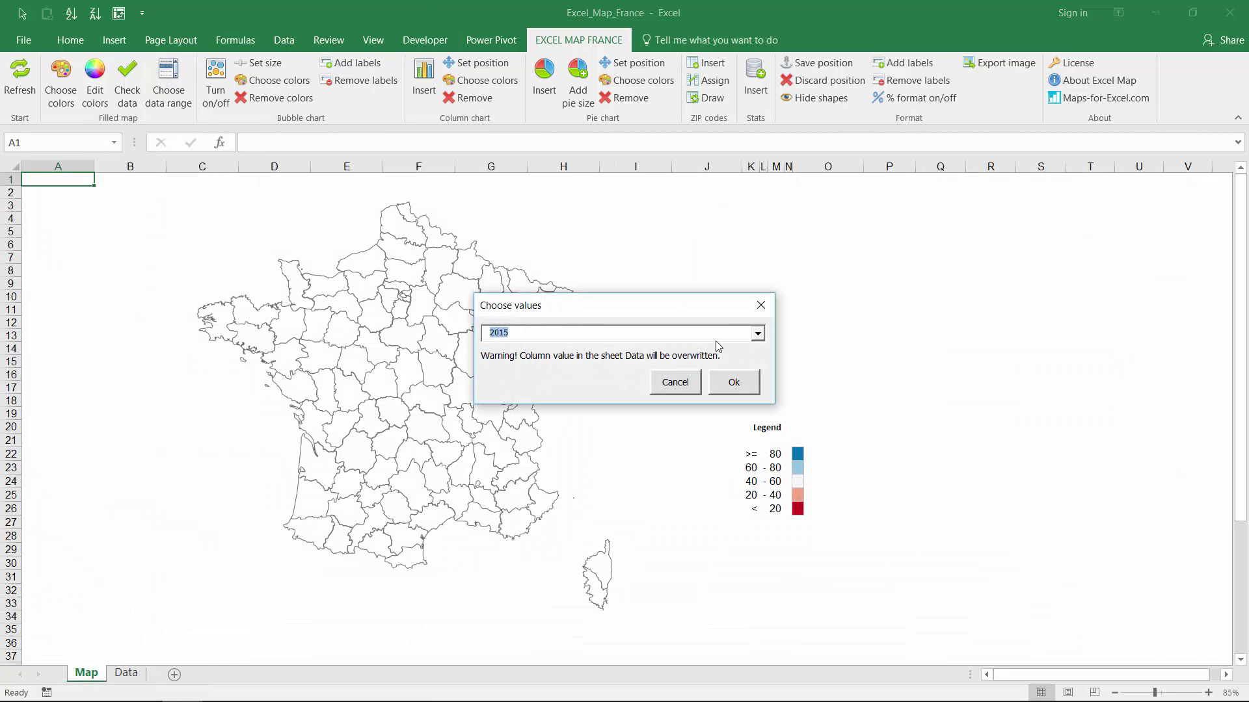
click(733, 381)
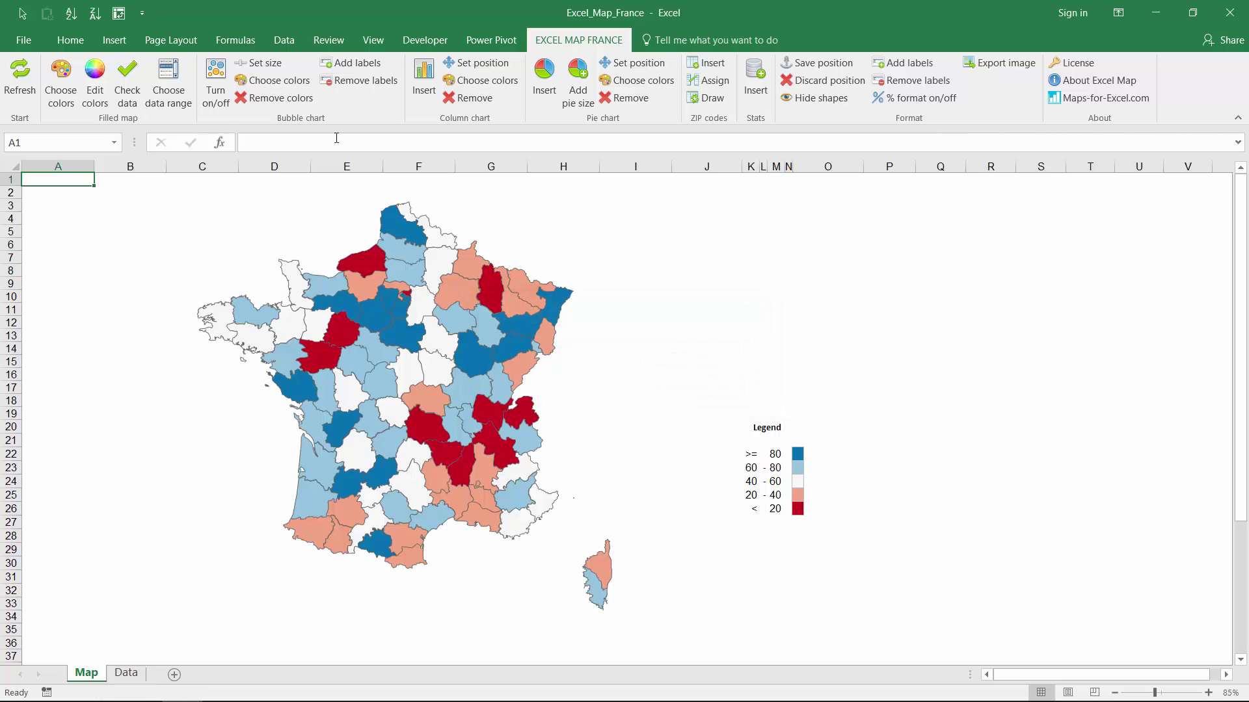
click(168, 85)
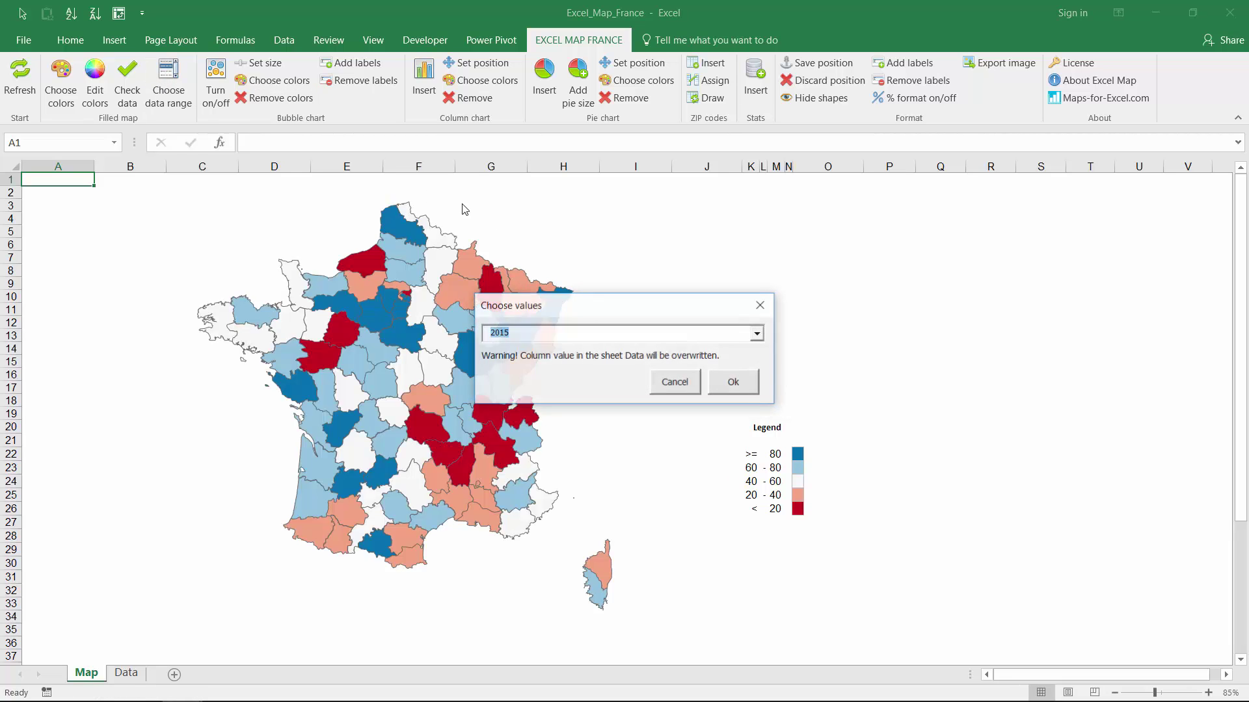
click(757, 337)
click(686, 363)
click(733, 382)
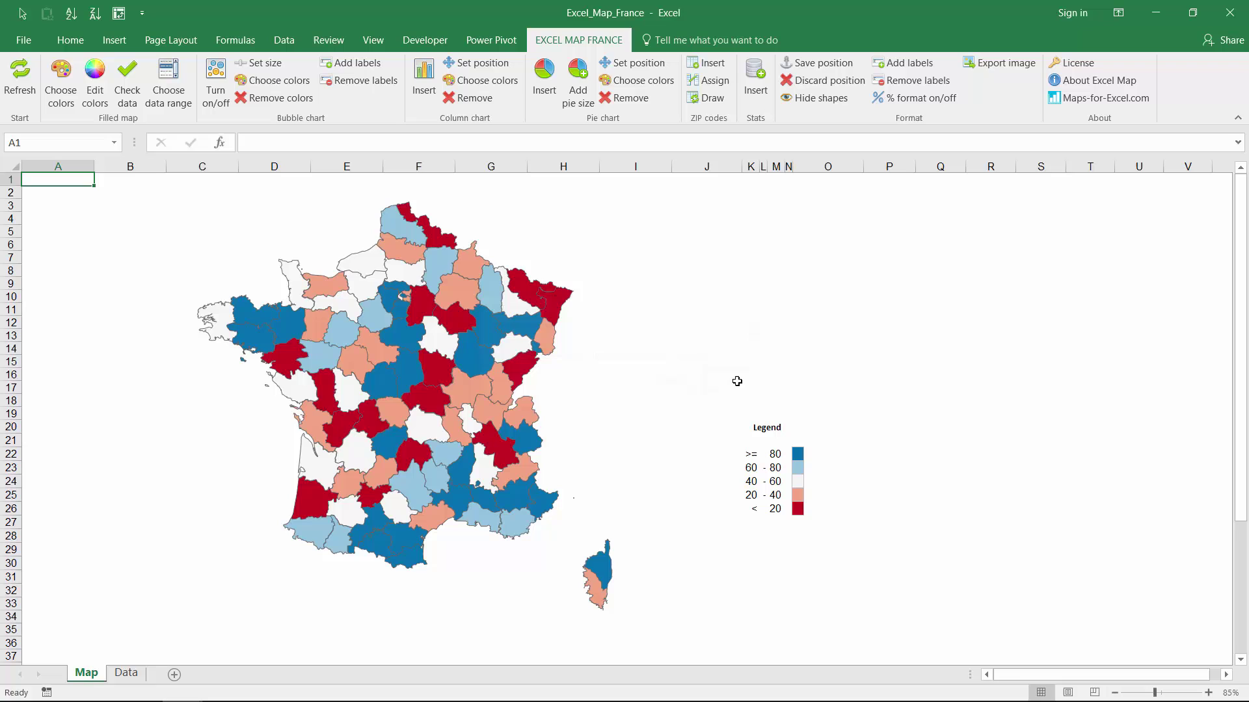
Choose 2017 as the map's value column and apply it.
click(169, 85)
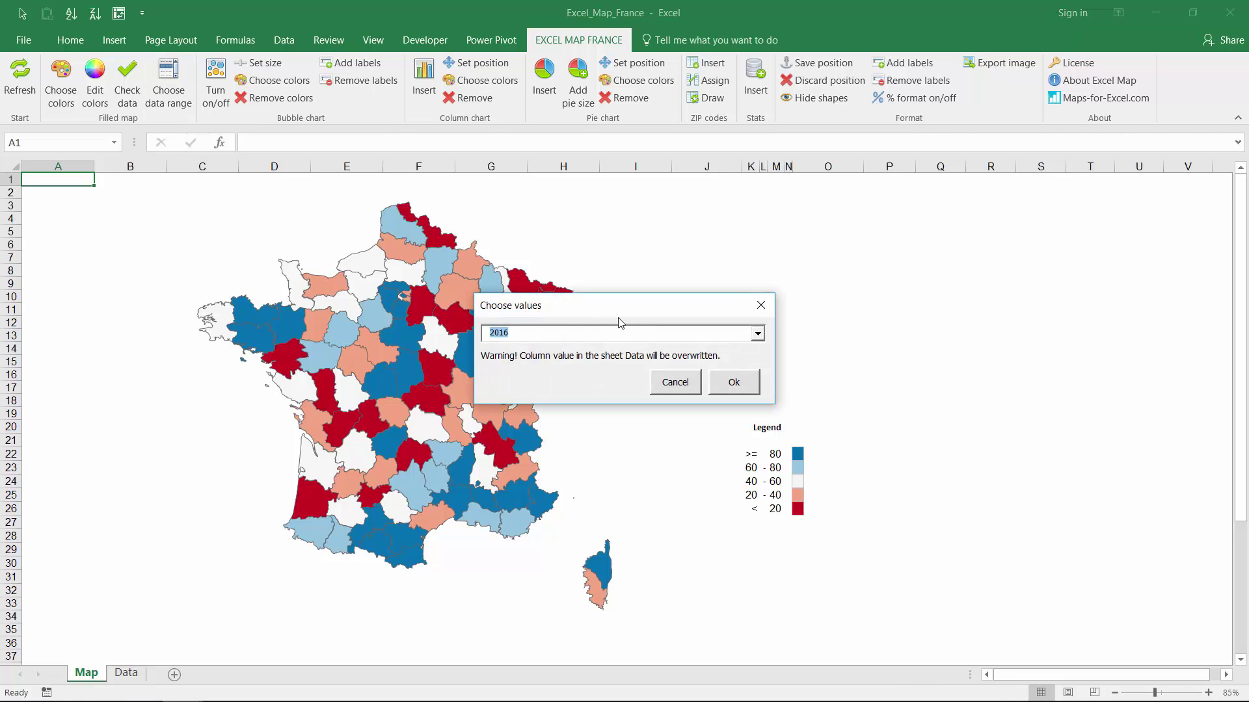
click(756, 333)
click(662, 372)
click(758, 334)
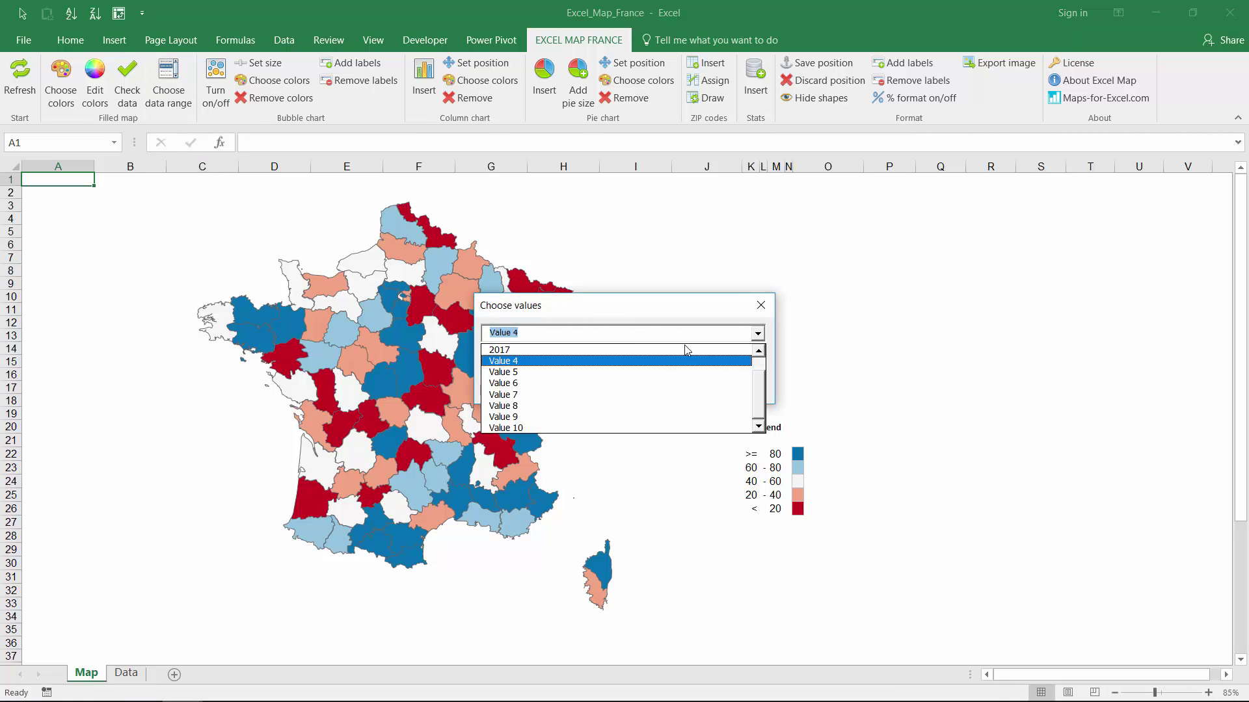
click(686, 350)
click(734, 382)
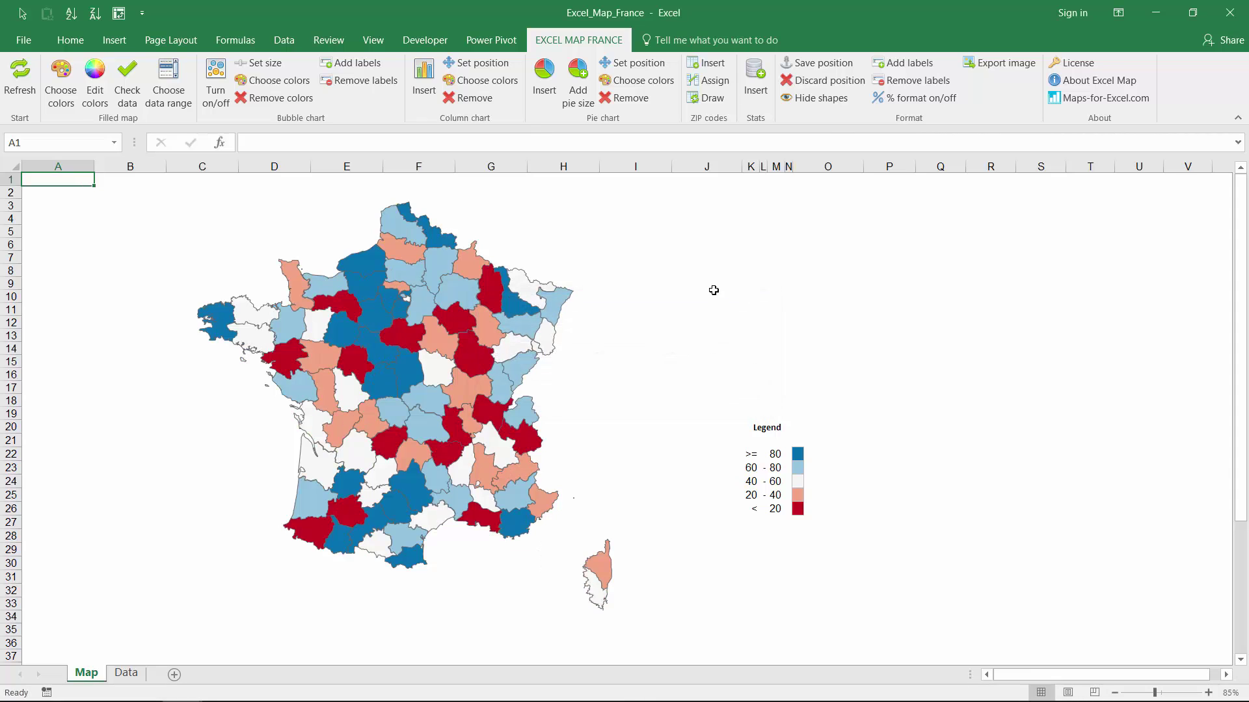
On the Data sheet, review the region rows and scroll across to Shape visibility column U.
click(123, 673)
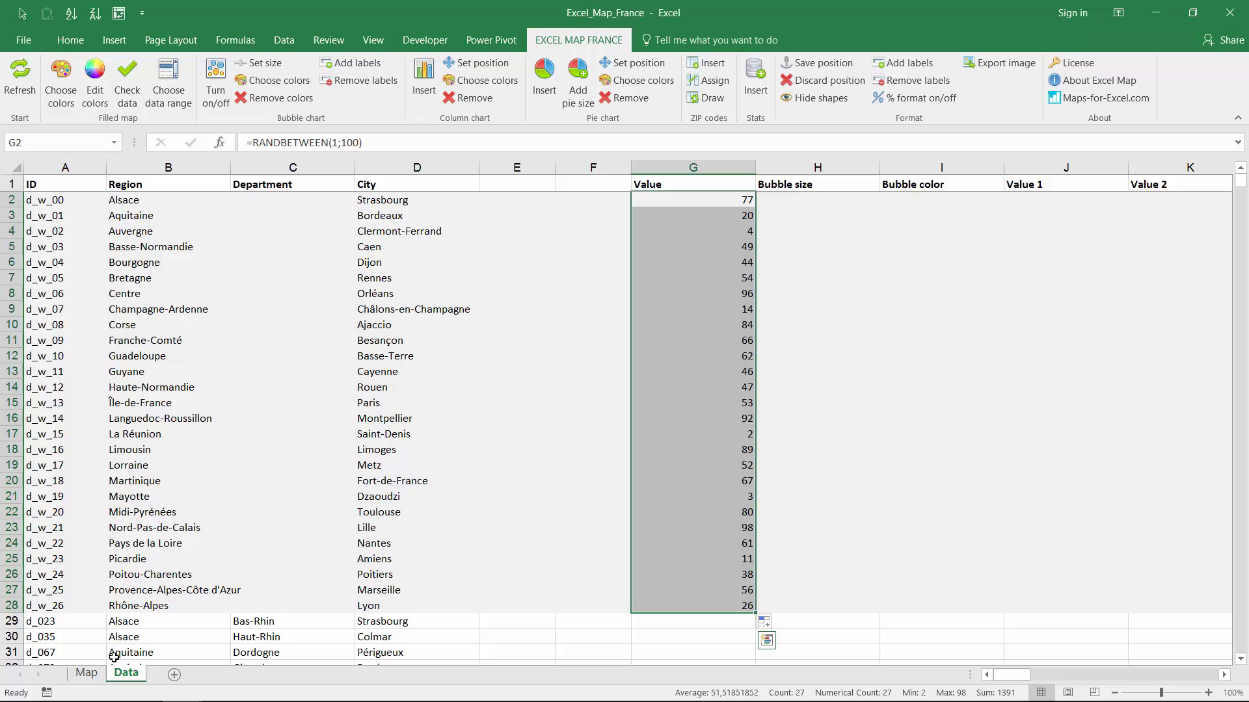
drag(145, 192, 156, 607)
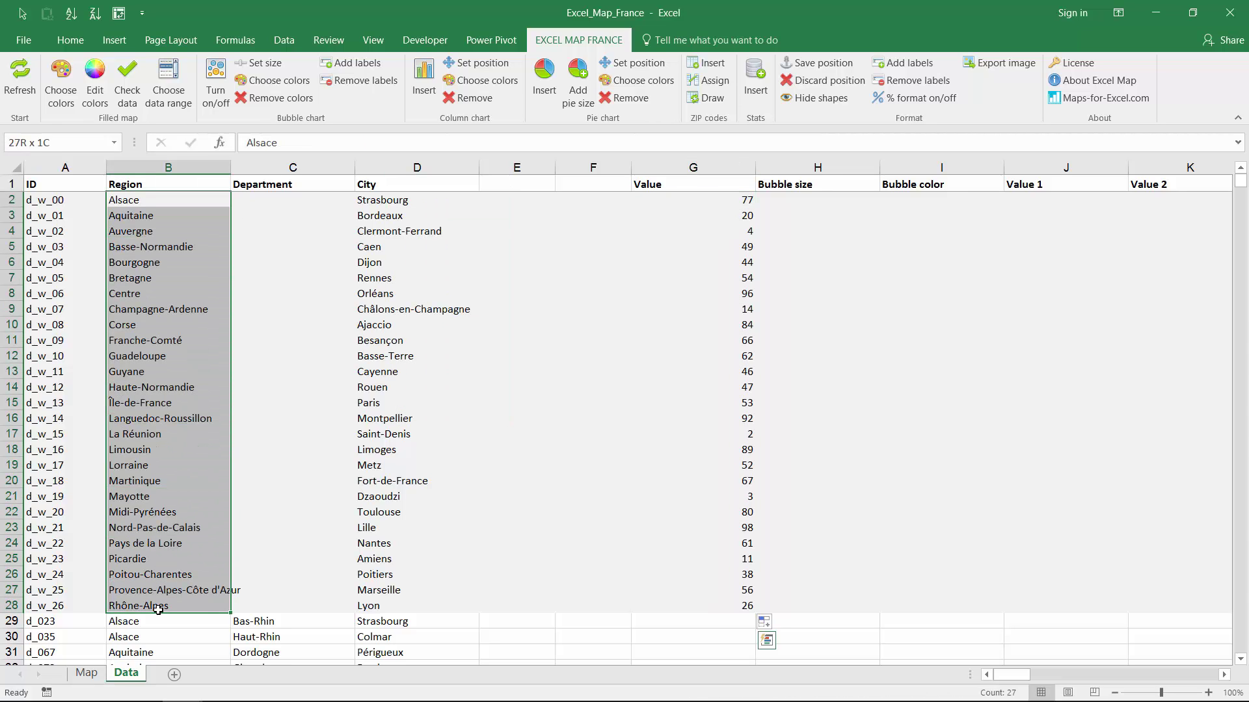
click(716, 207)
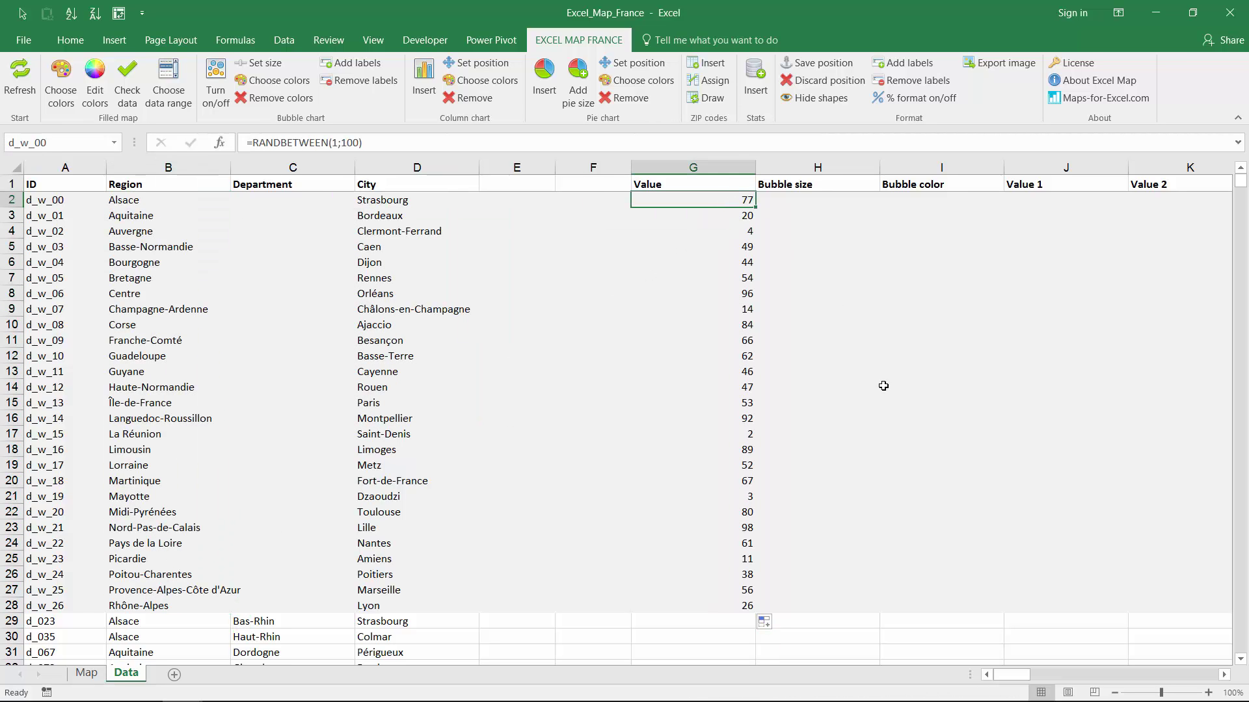
drag(1014, 675, 1078, 683)
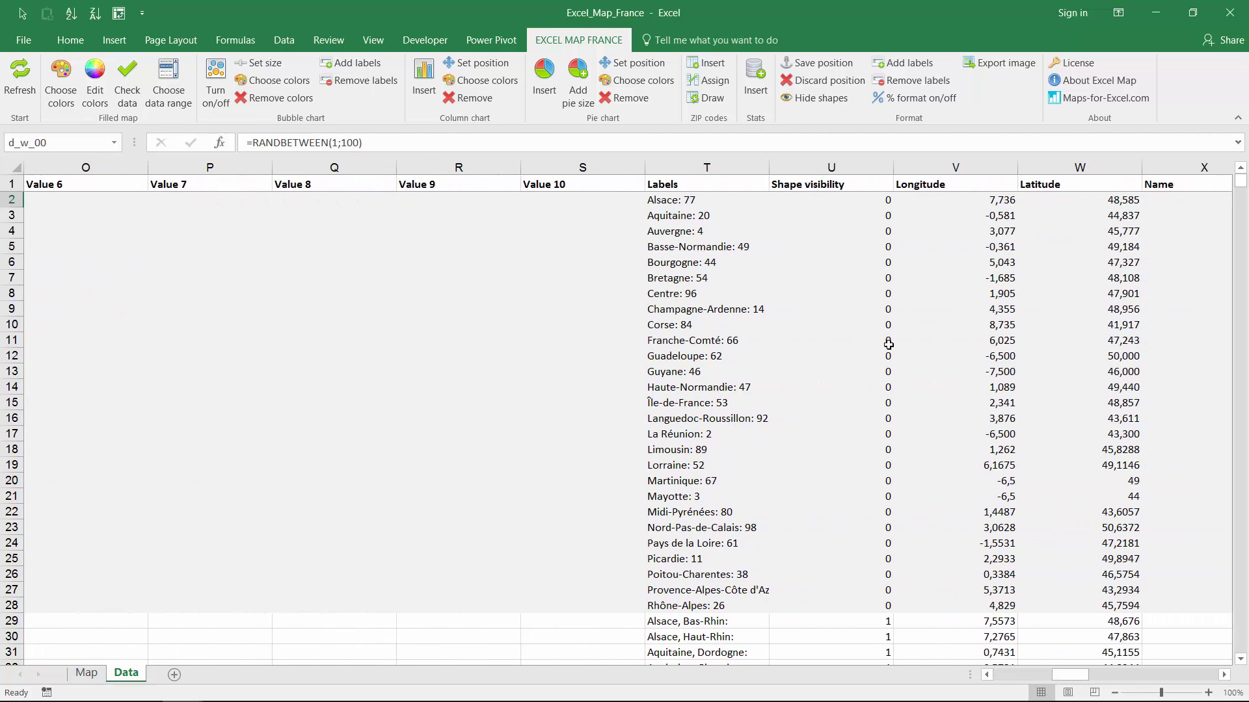
Enter 1 in U2 and fill it down through U28 for all regions.
click(864, 202)
text(1)
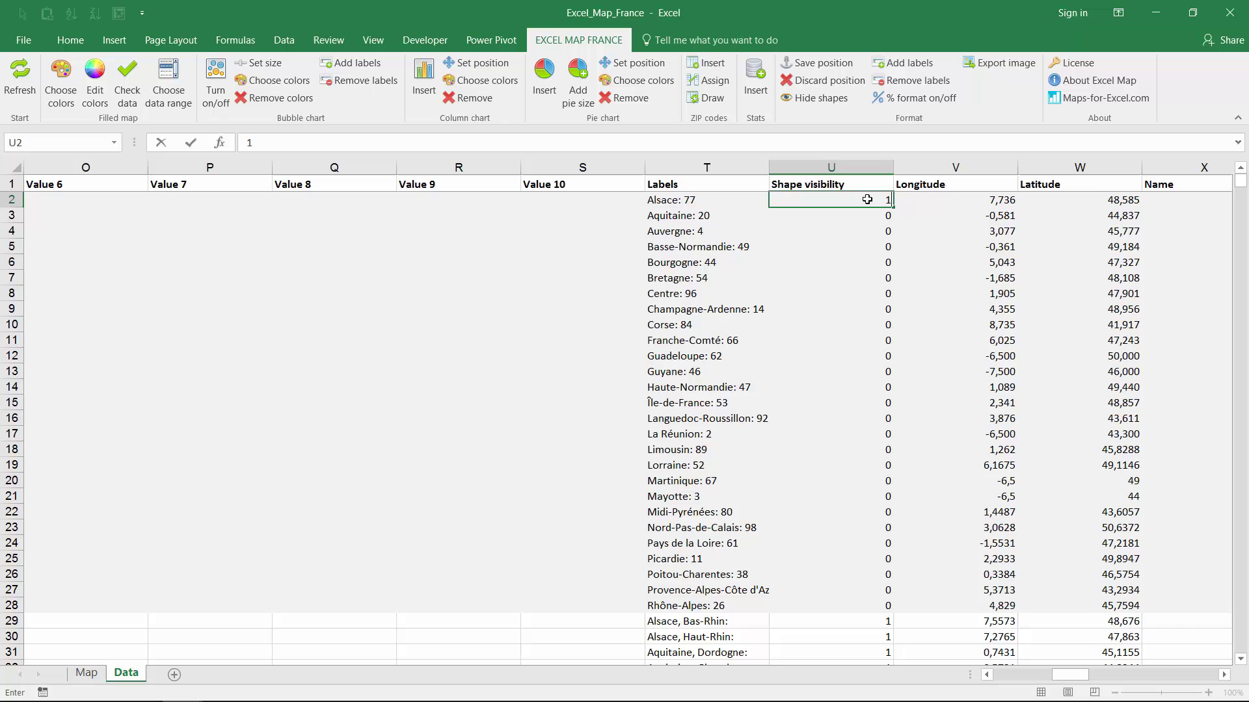
key(Return)
click(886, 200)
drag(893, 207, 901, 608)
Enter 0 in U29 and extend it down all department rows.
click(882, 618)
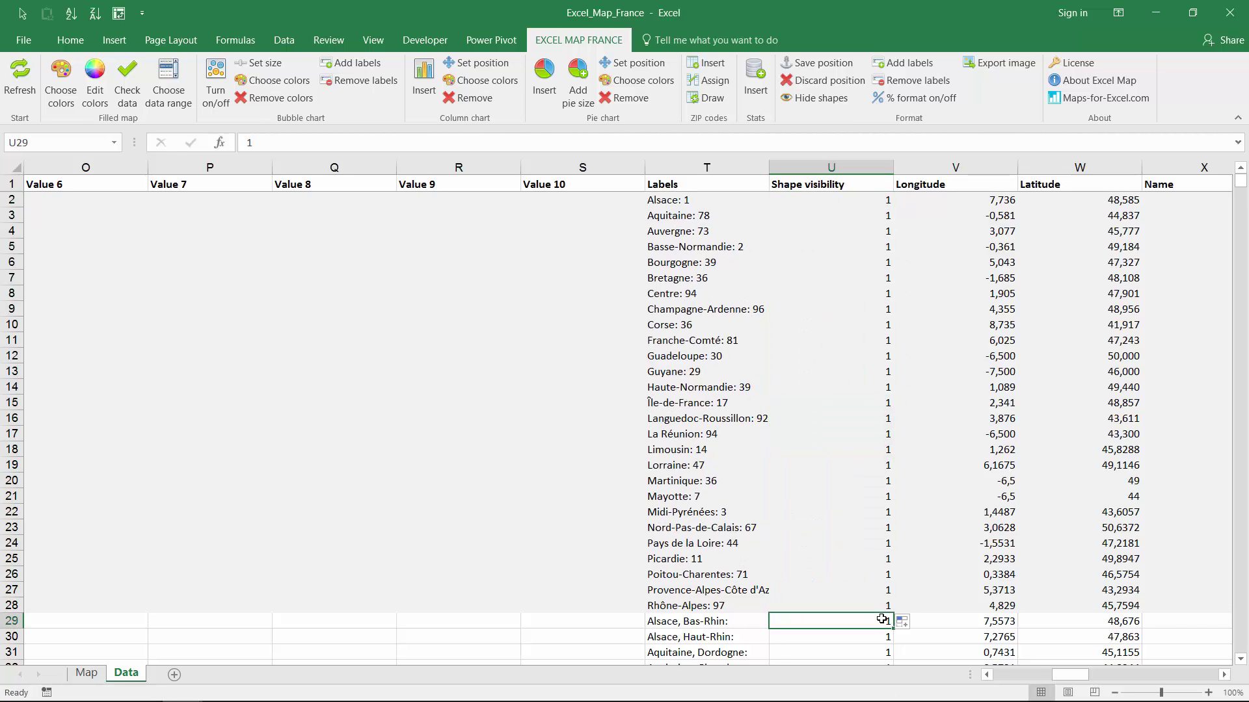
text(0)
key(Return)
click(883, 619)
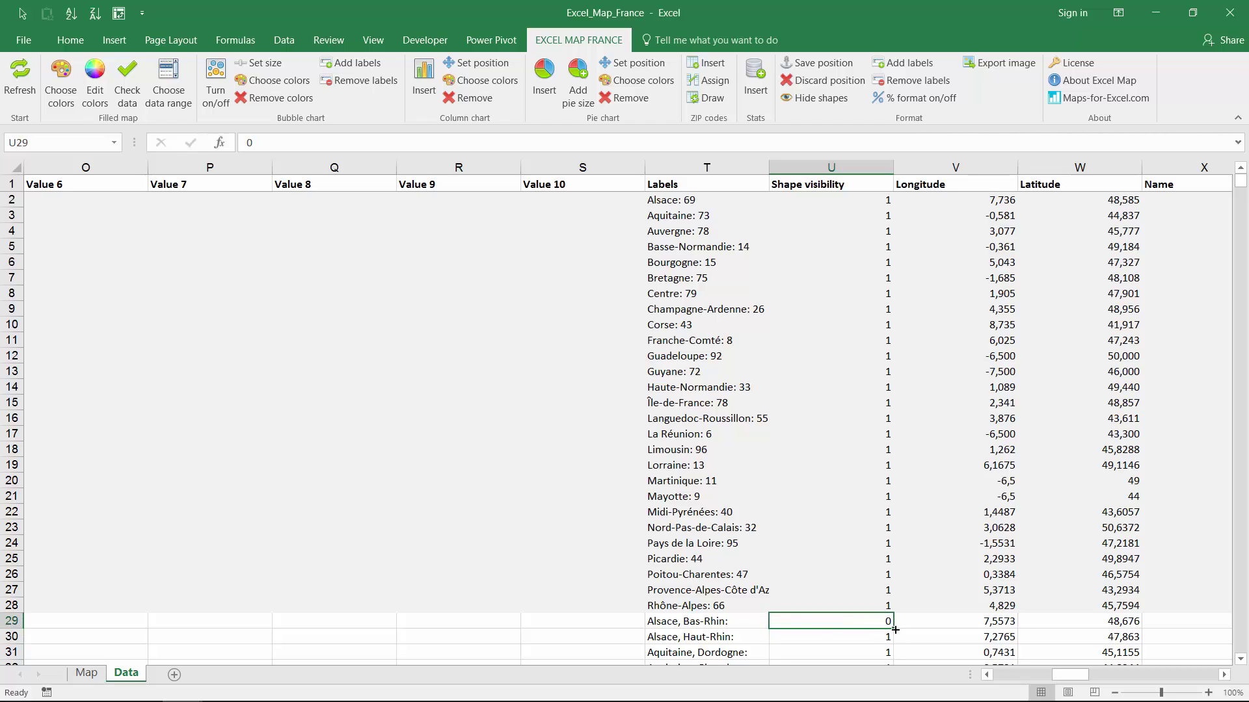
key(ctrl+shift+Down)
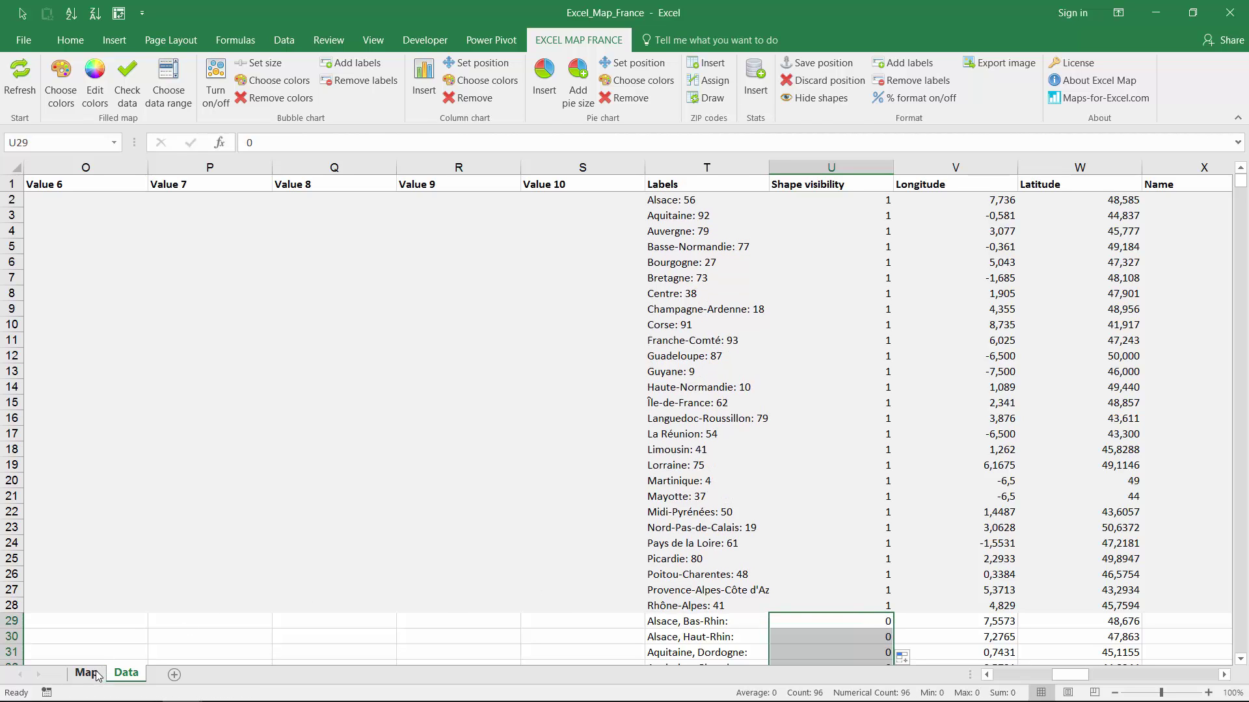
On the Map sheet, hide department shapes and reapply the red-blue (5) colour scale.
click(87, 673)
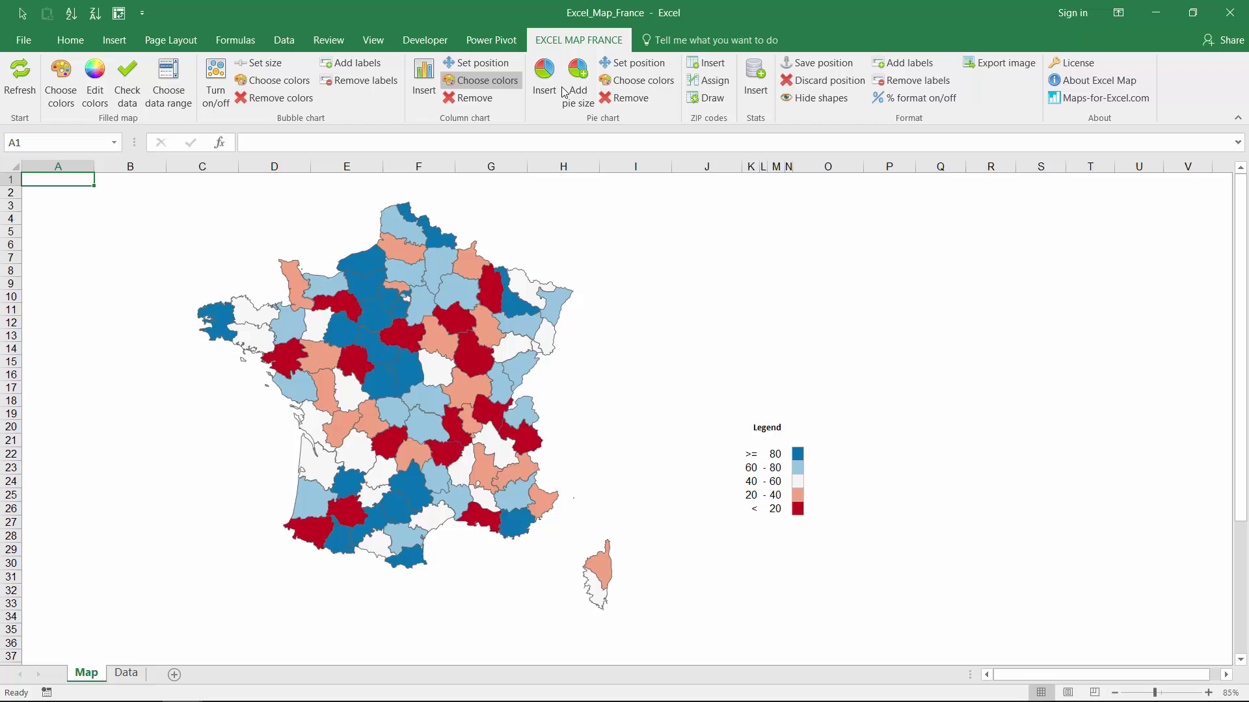
click(809, 99)
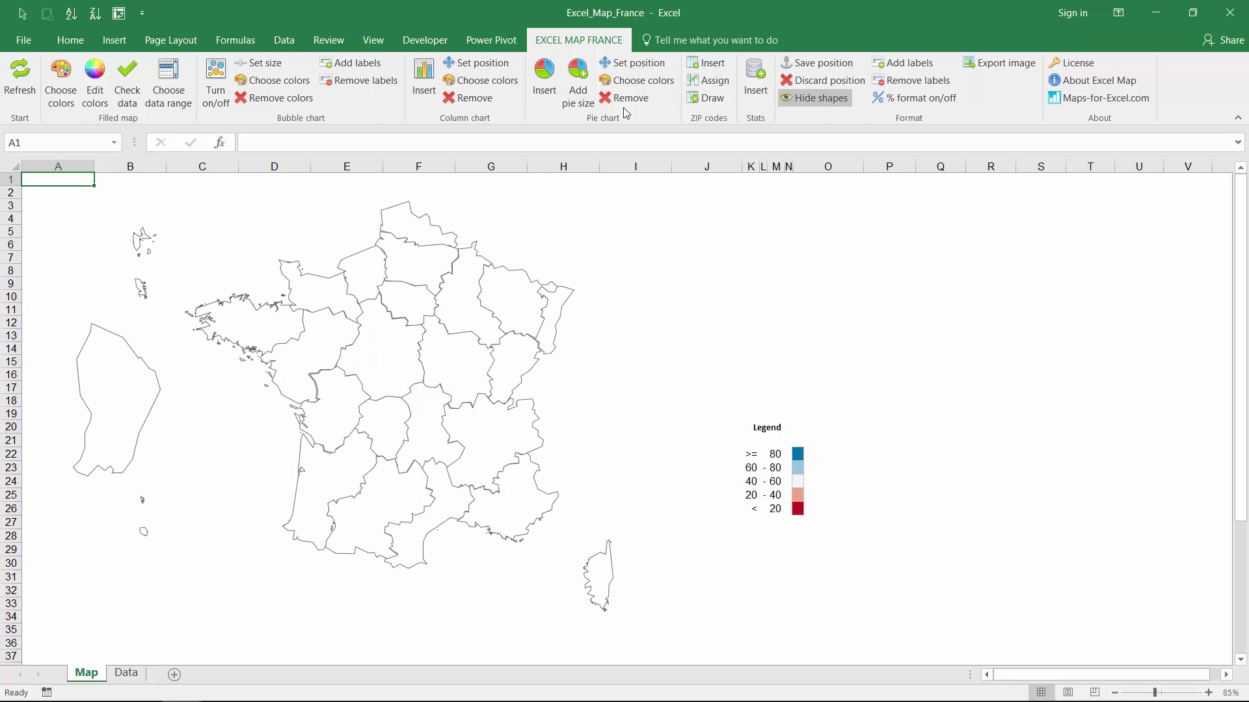
click(58, 103)
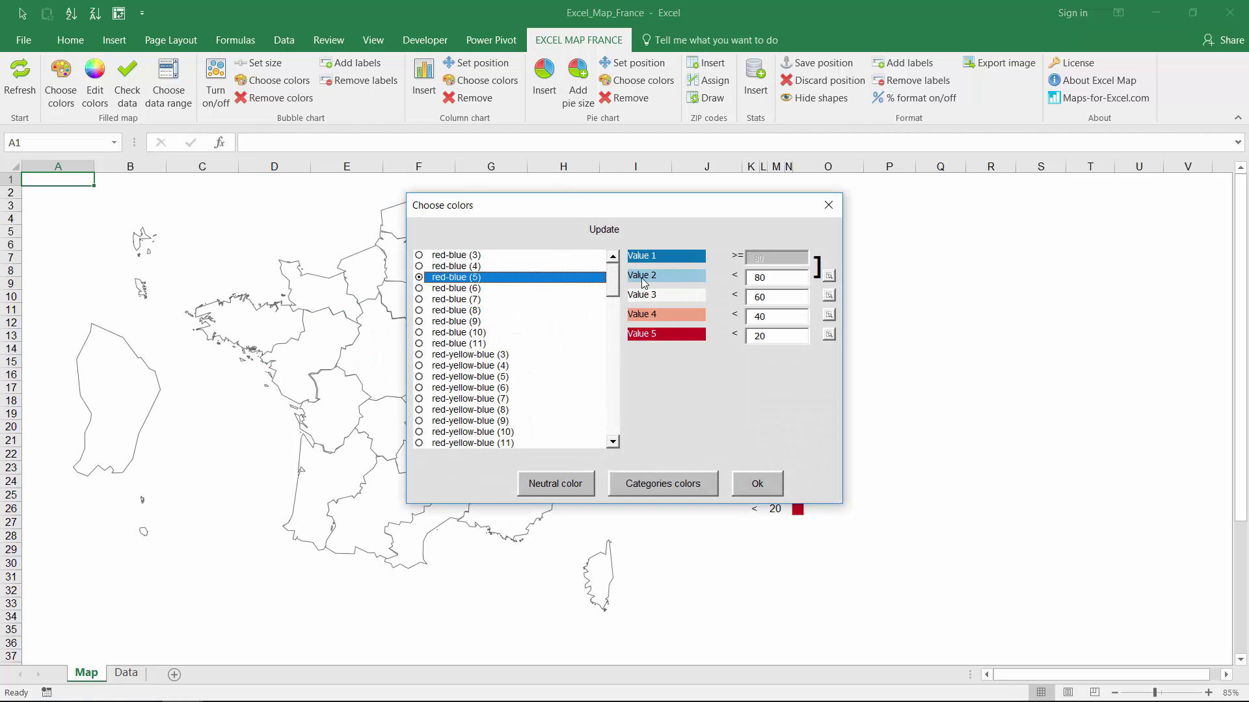
click(751, 482)
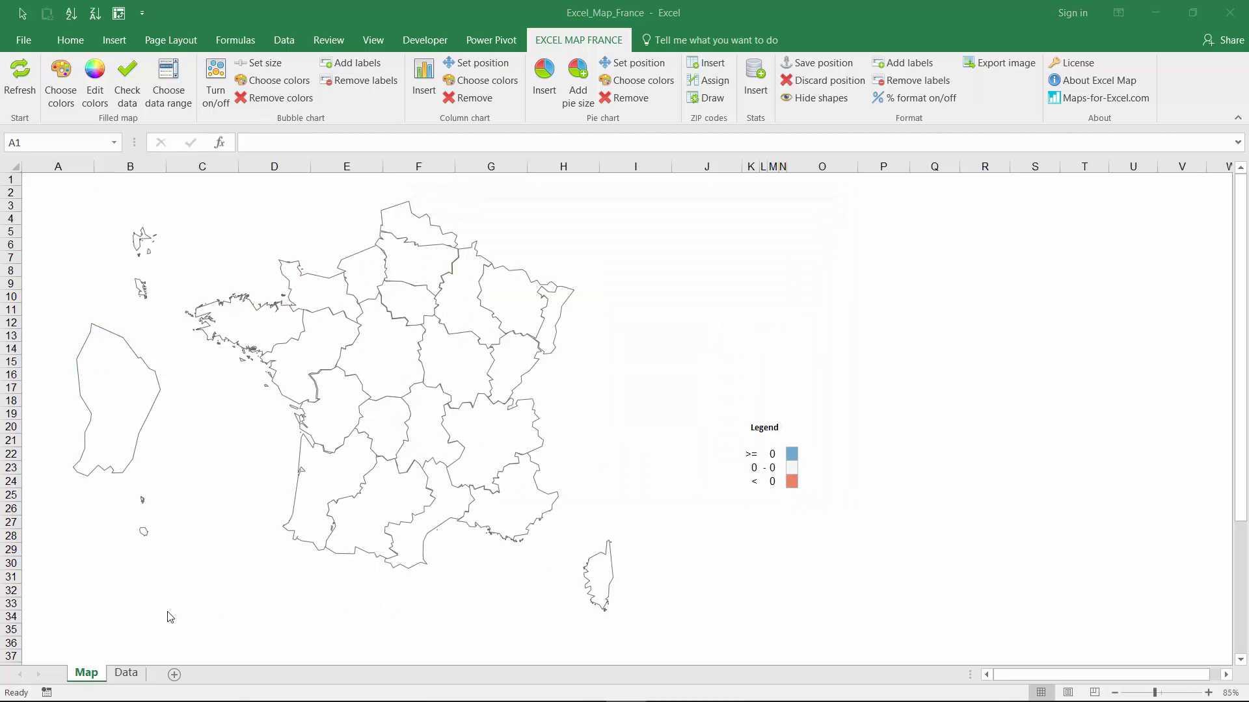
click(128, 674)
click(821, 167)
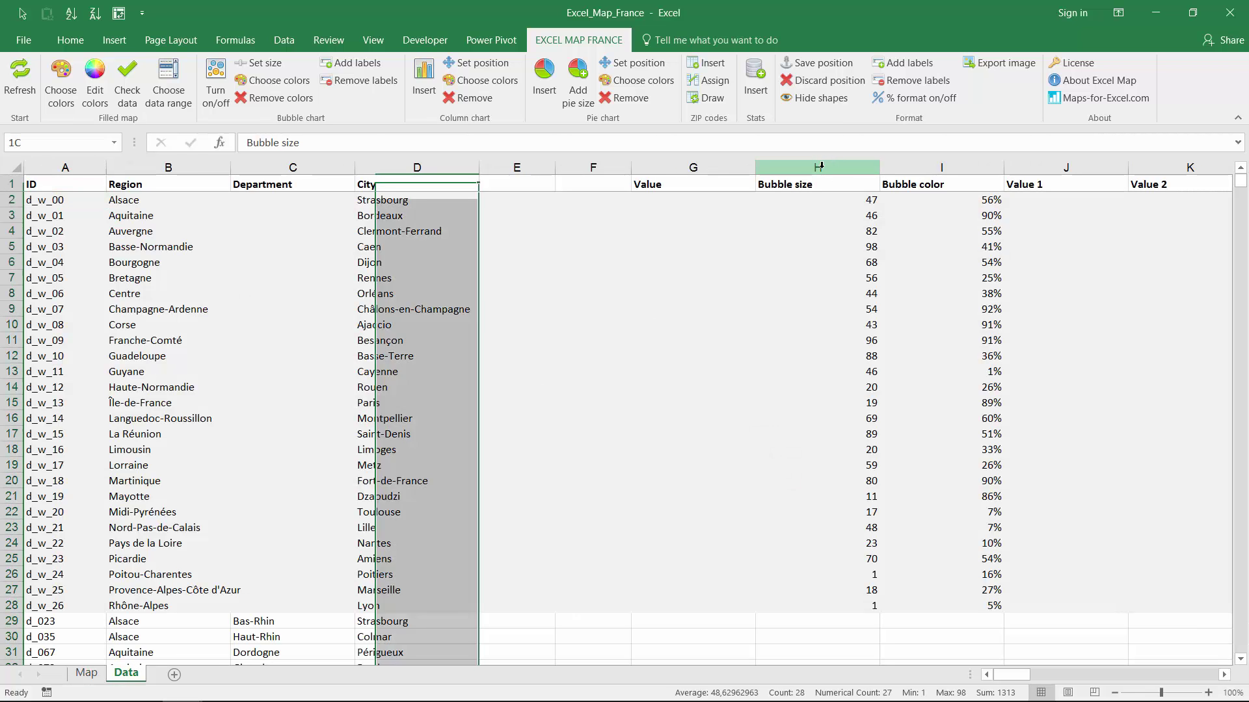
click(816, 196)
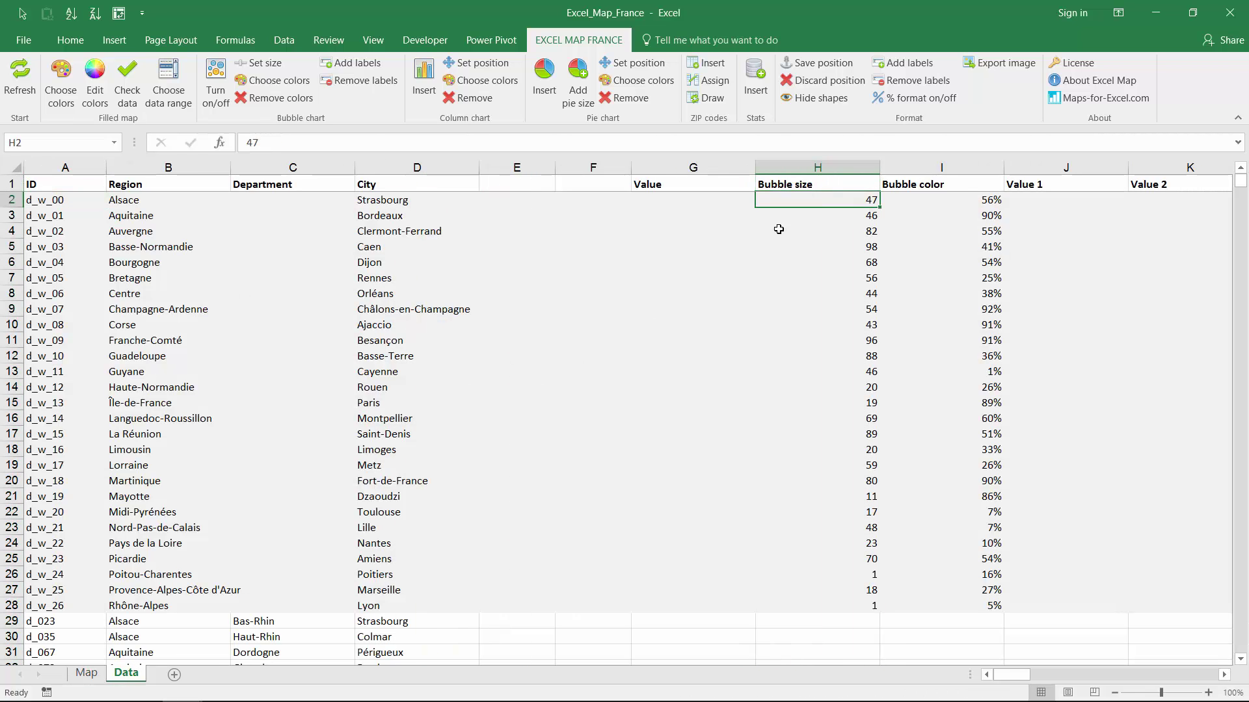
click(85, 674)
click(216, 89)
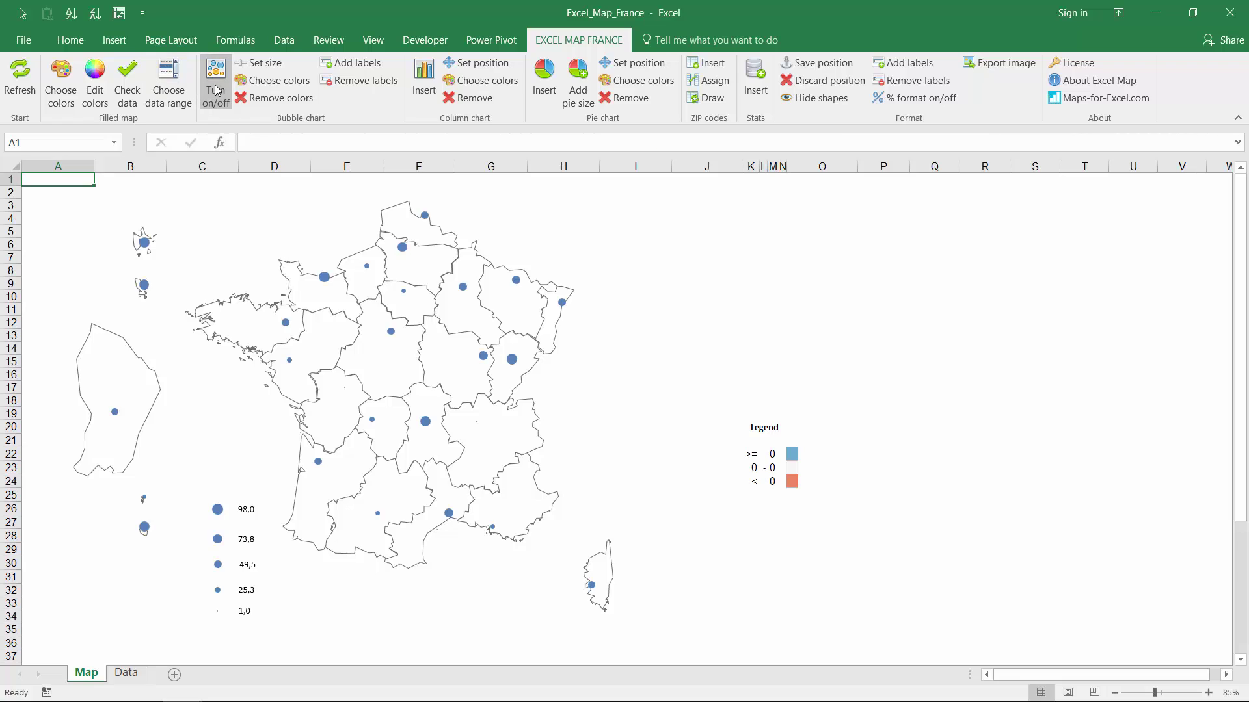
click(261, 62)
click(610, 347)
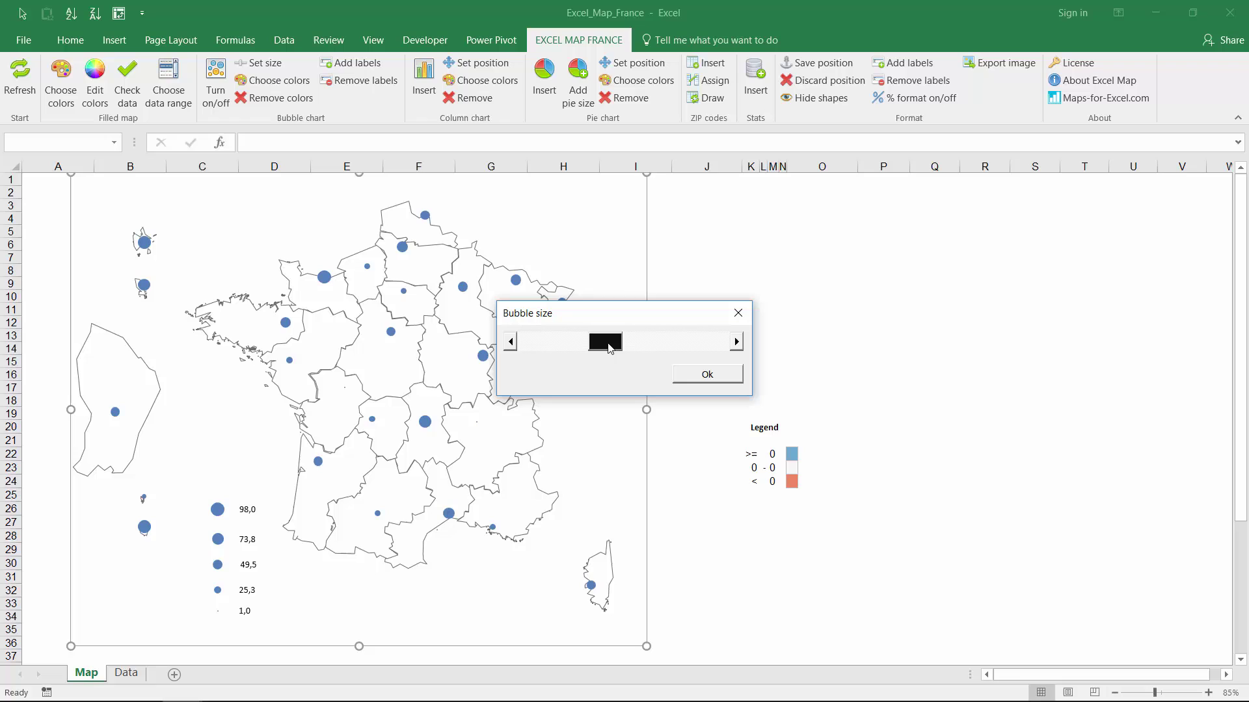
click(721, 374)
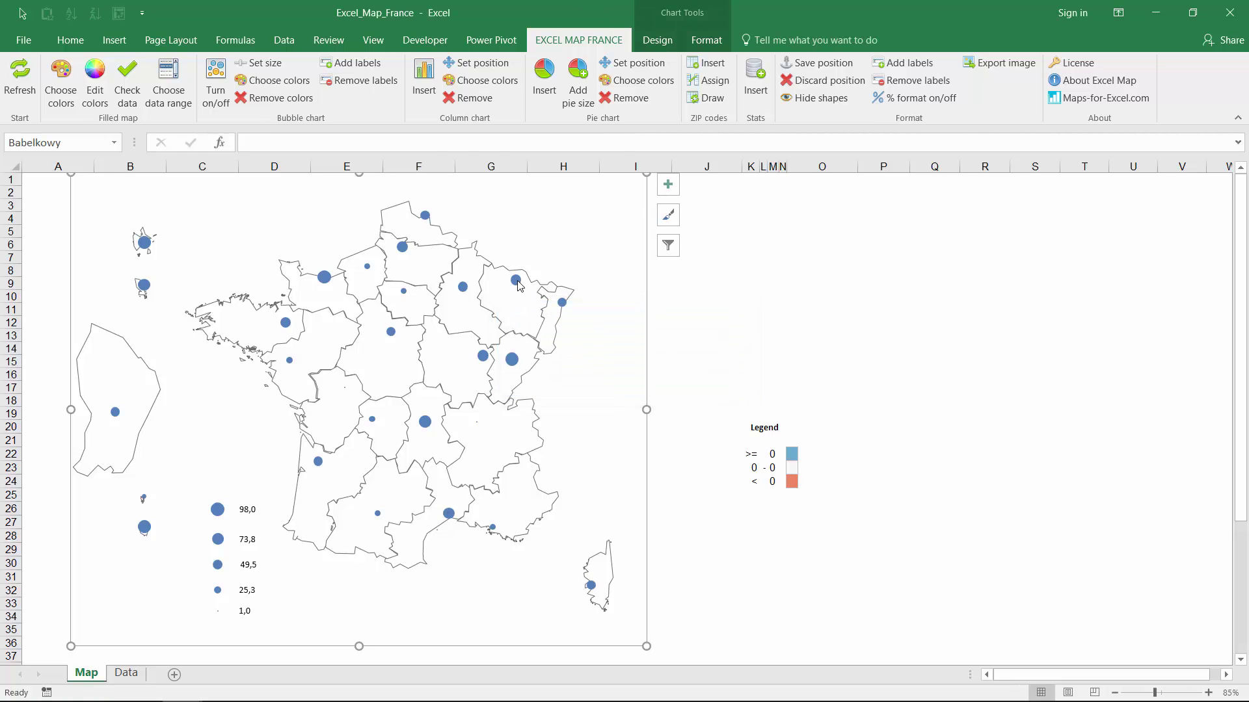
click(518, 286)
click(695, 297)
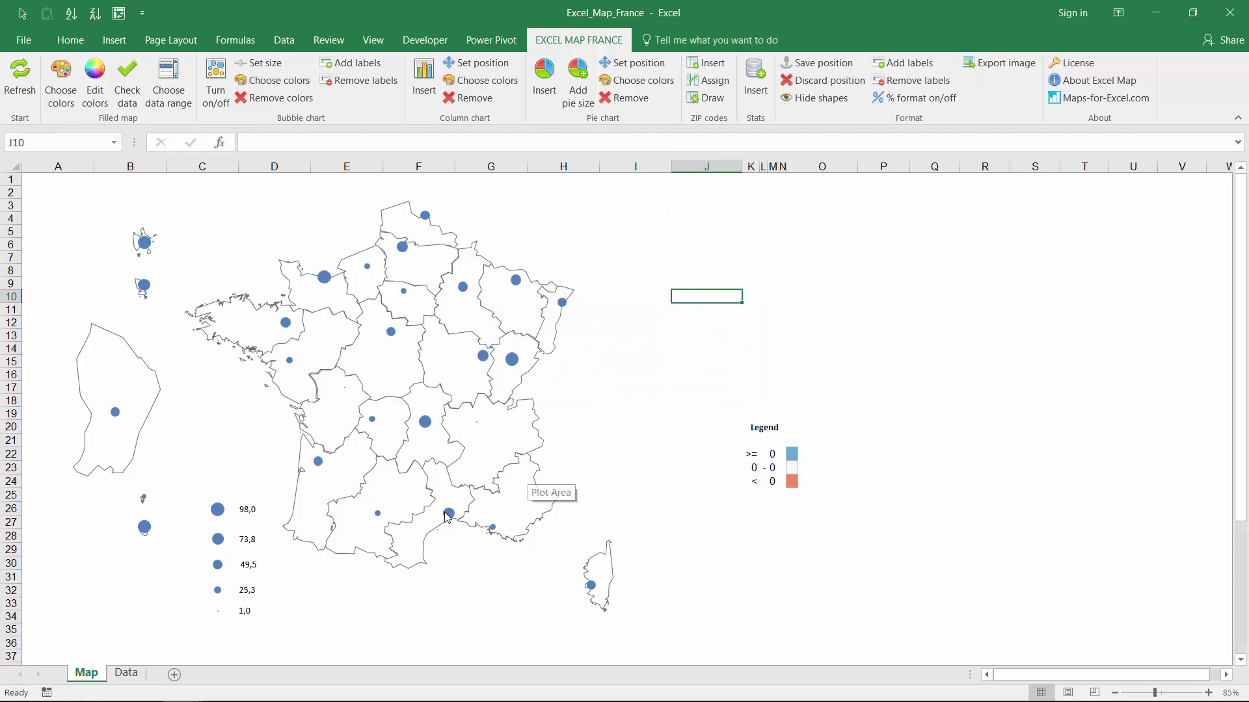
click(126, 673)
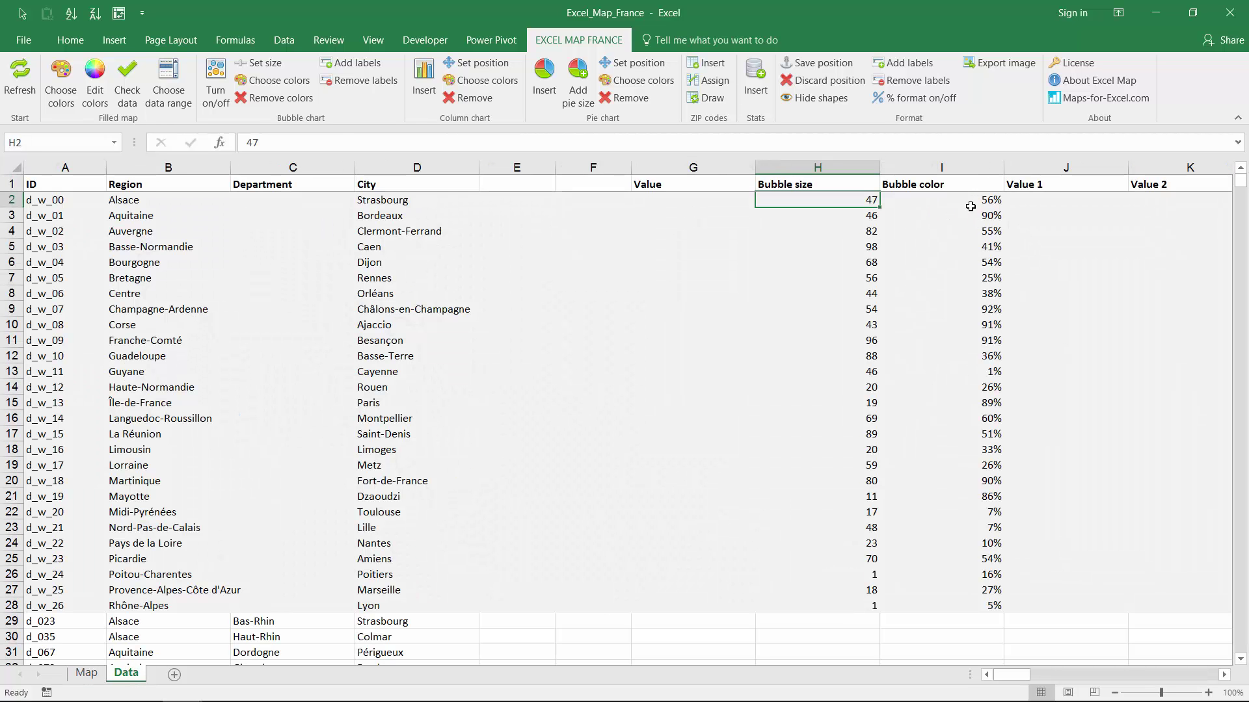
click(970, 200)
click(943, 167)
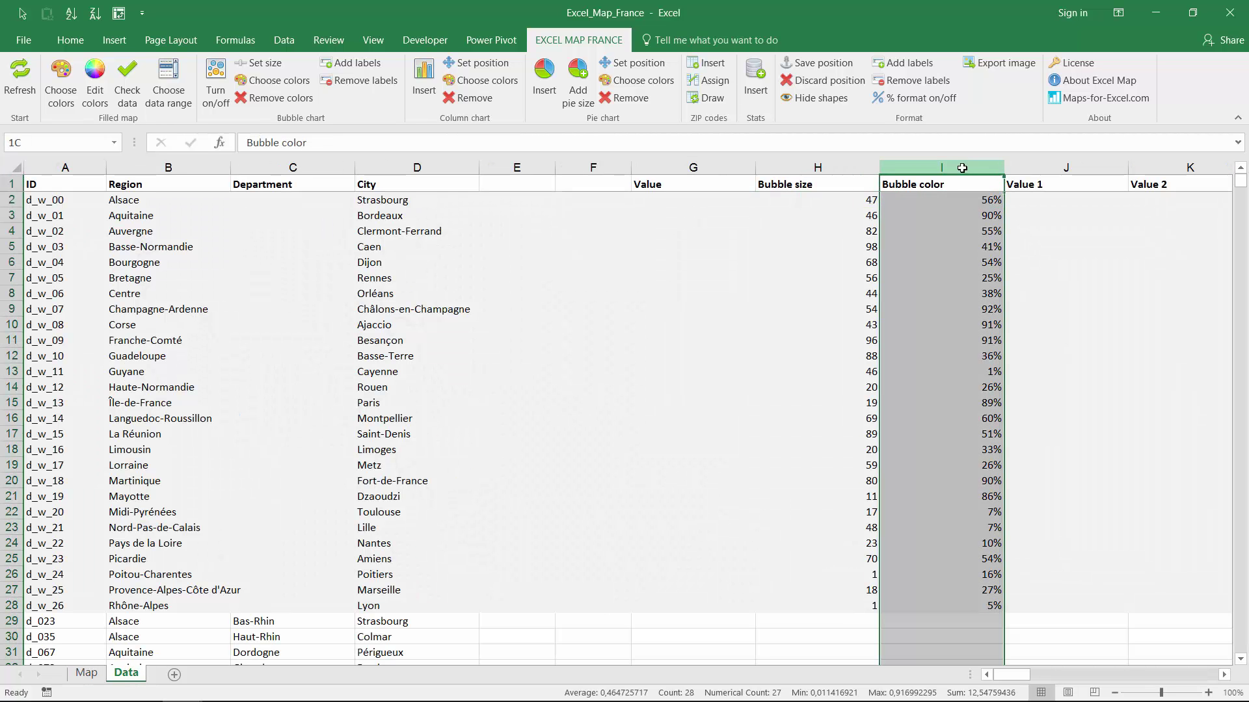
click(948, 198)
Colour the bubbles with the red-blue (4) scheme, then remove the bubble colours.
click(86, 674)
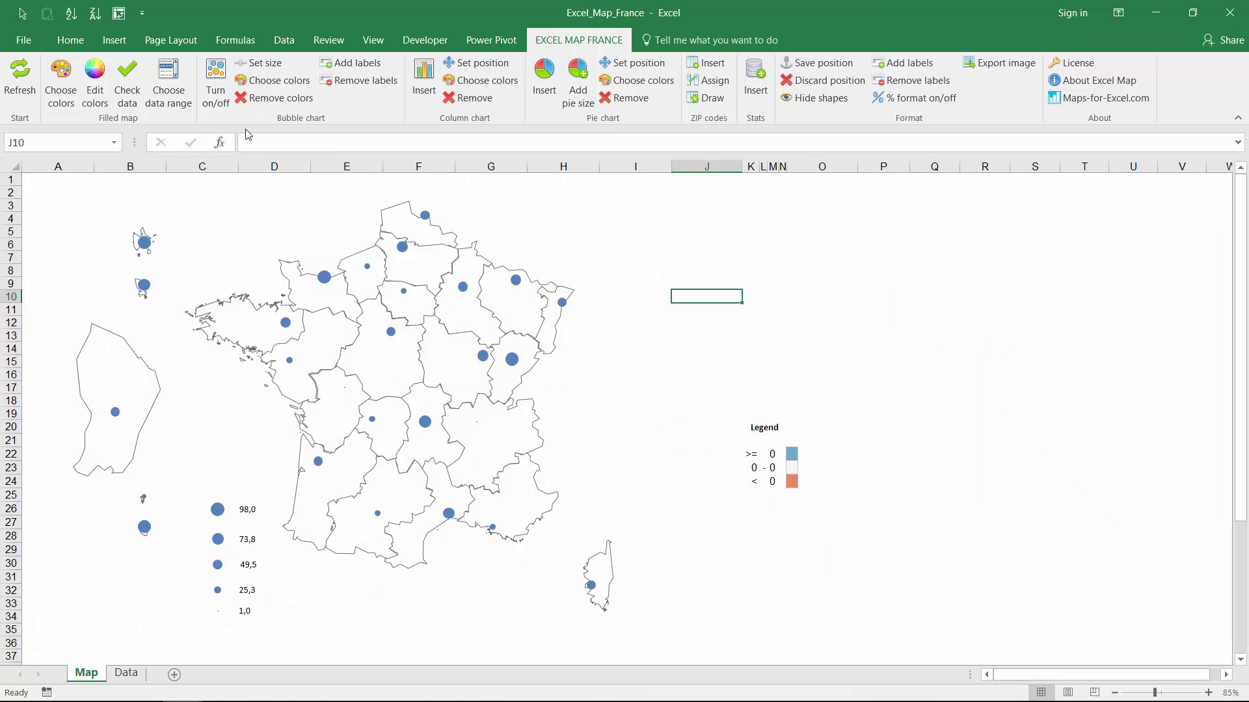
click(264, 83)
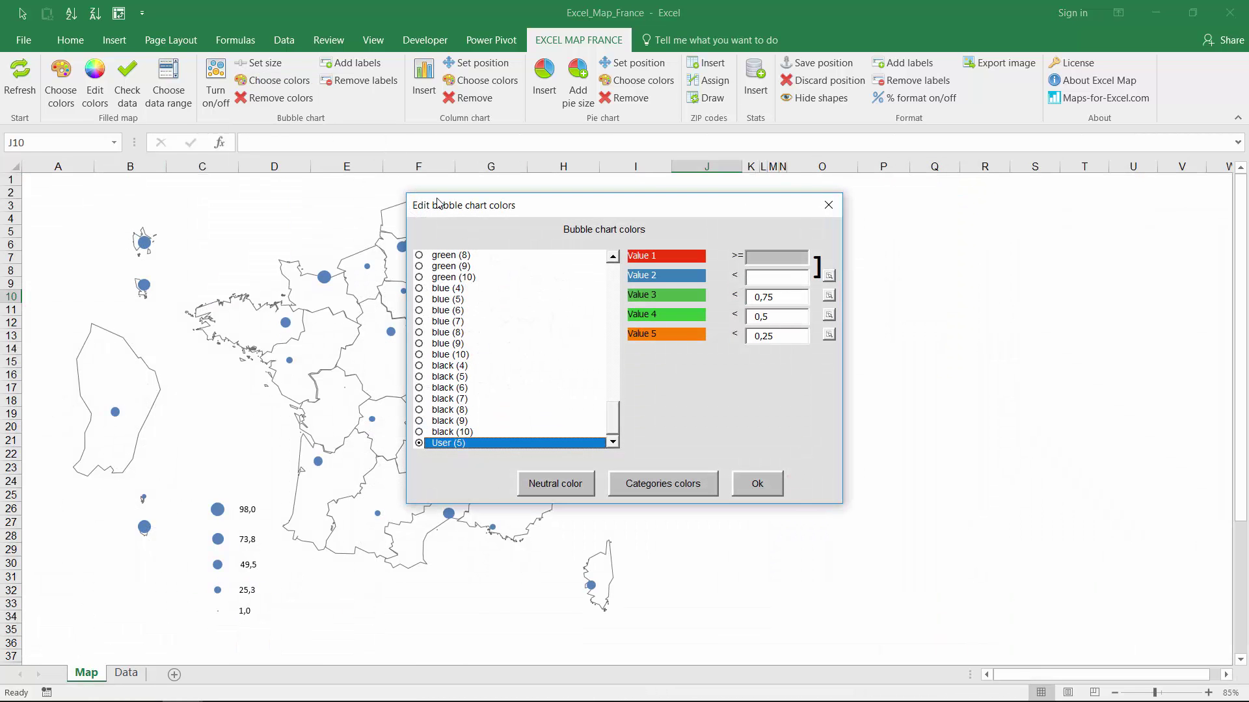
drag(616, 428, 605, 251)
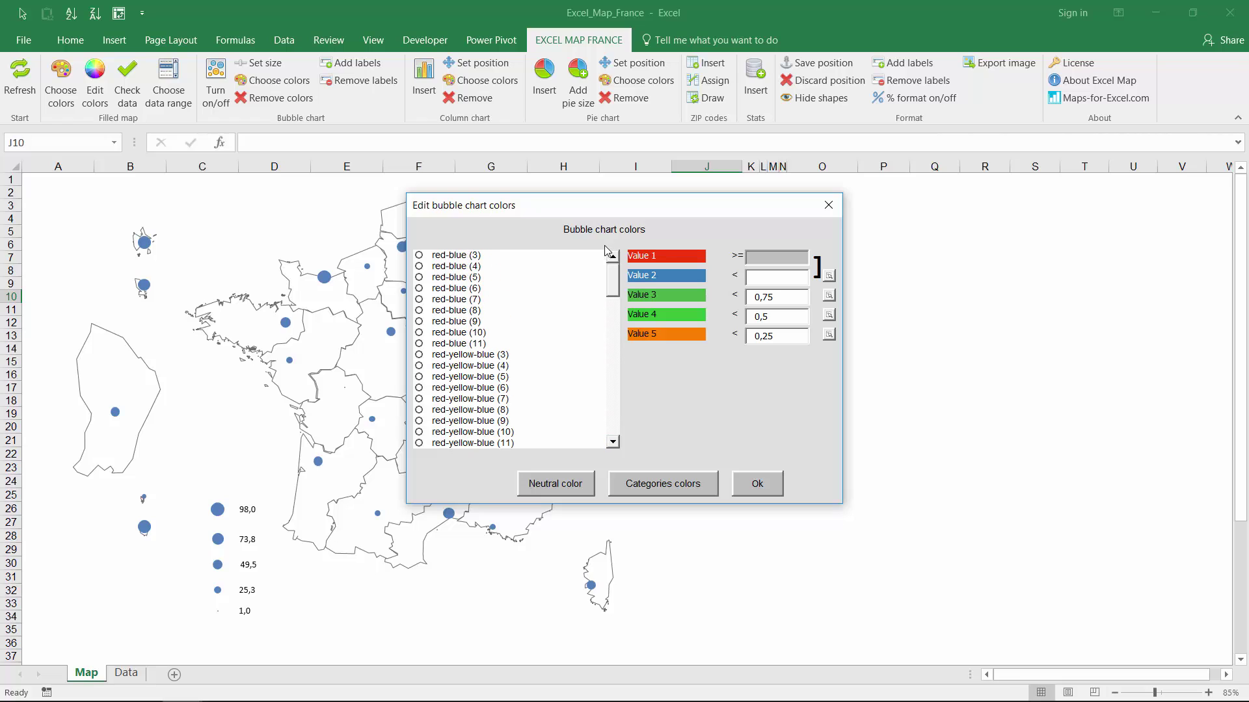
click(461, 267)
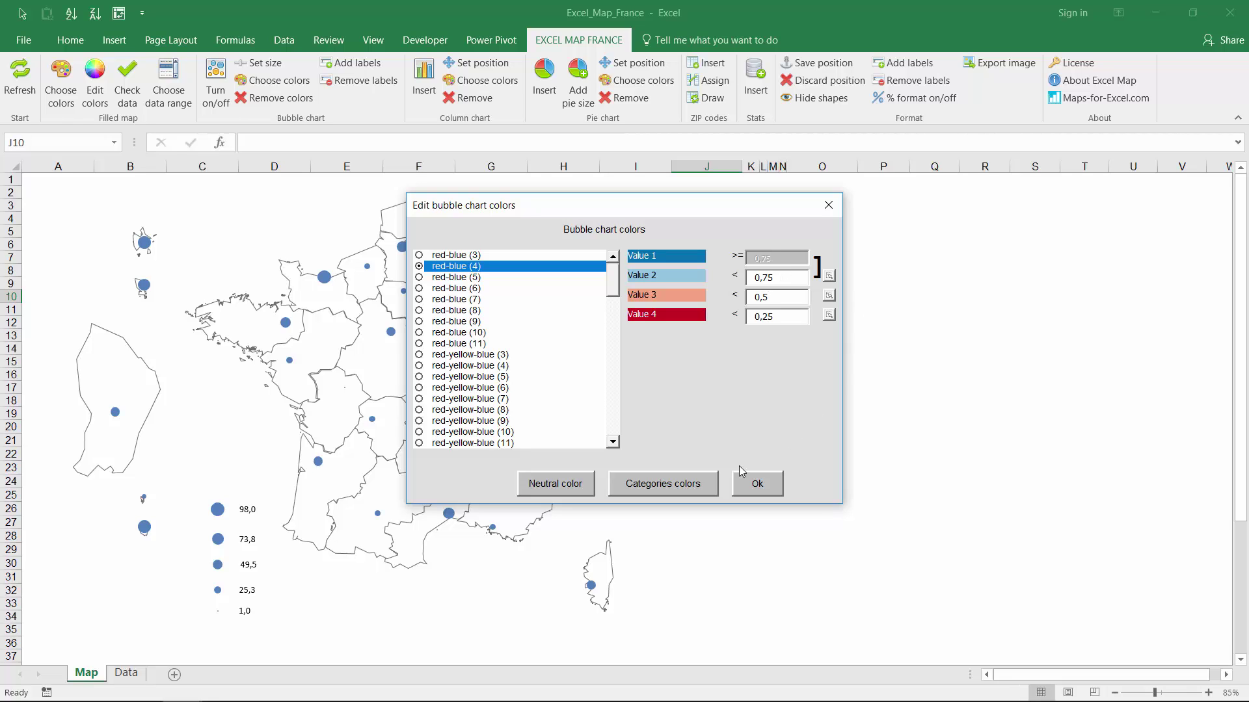
click(741, 491)
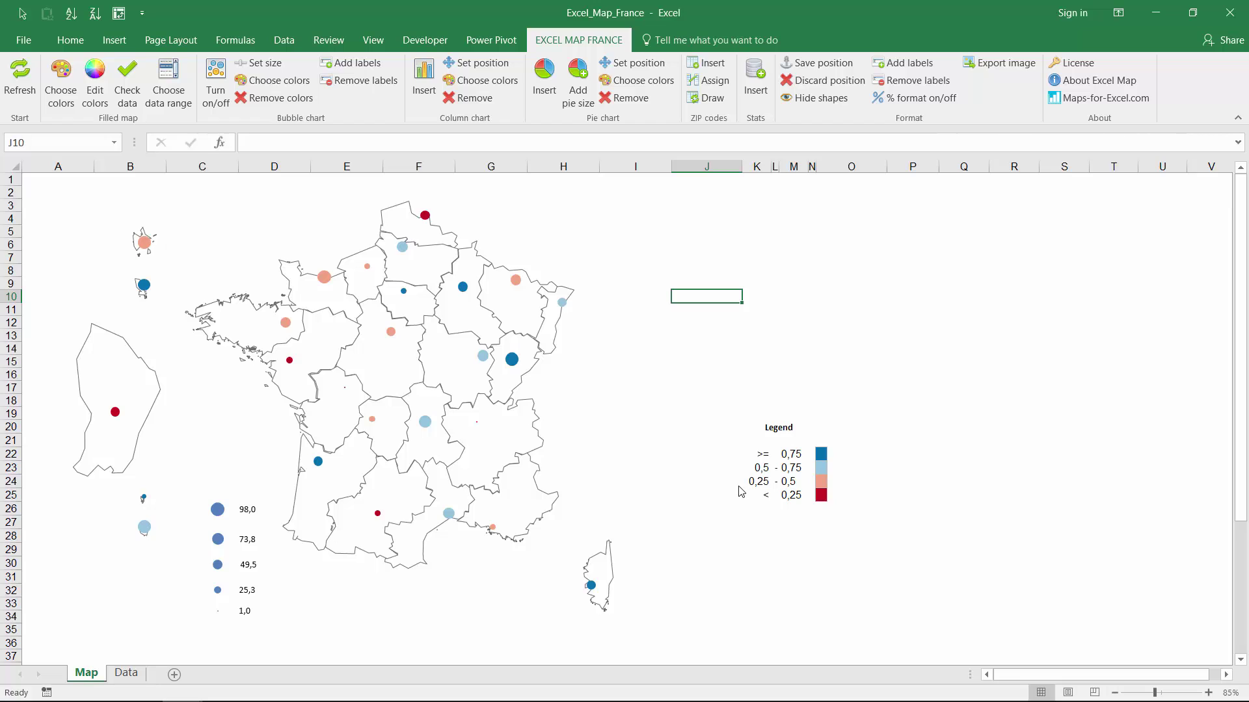
click(279, 99)
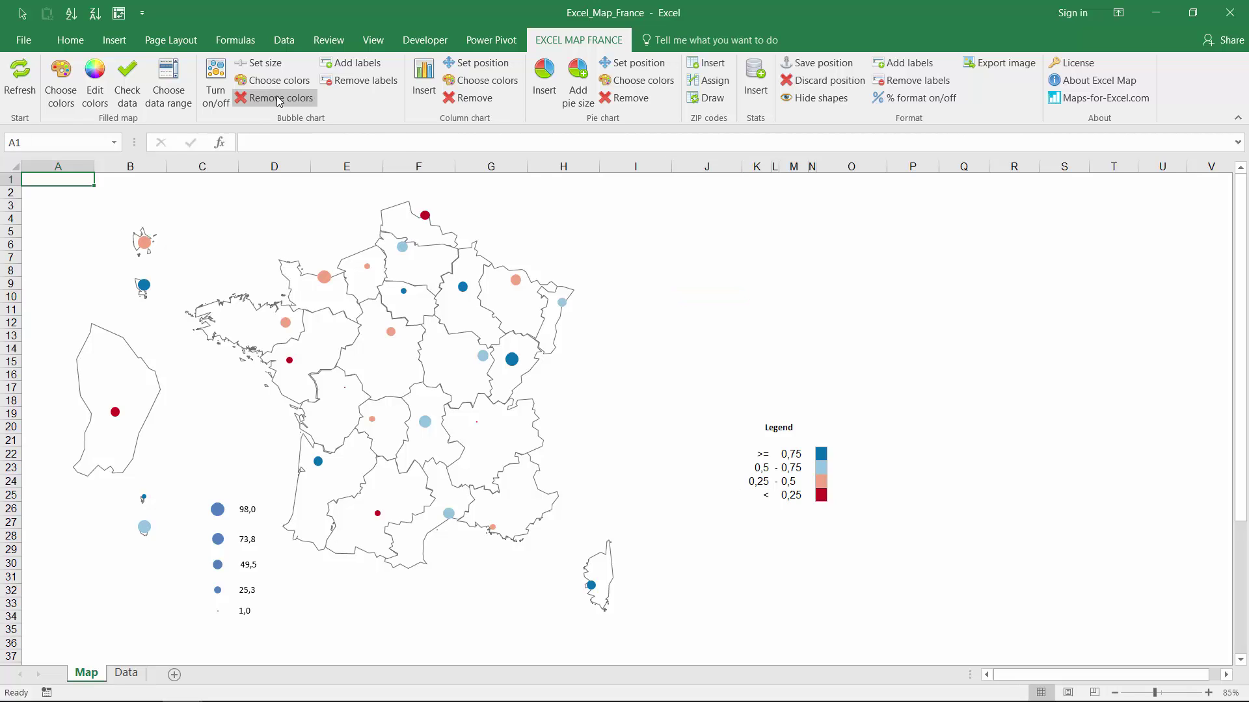
click(362, 64)
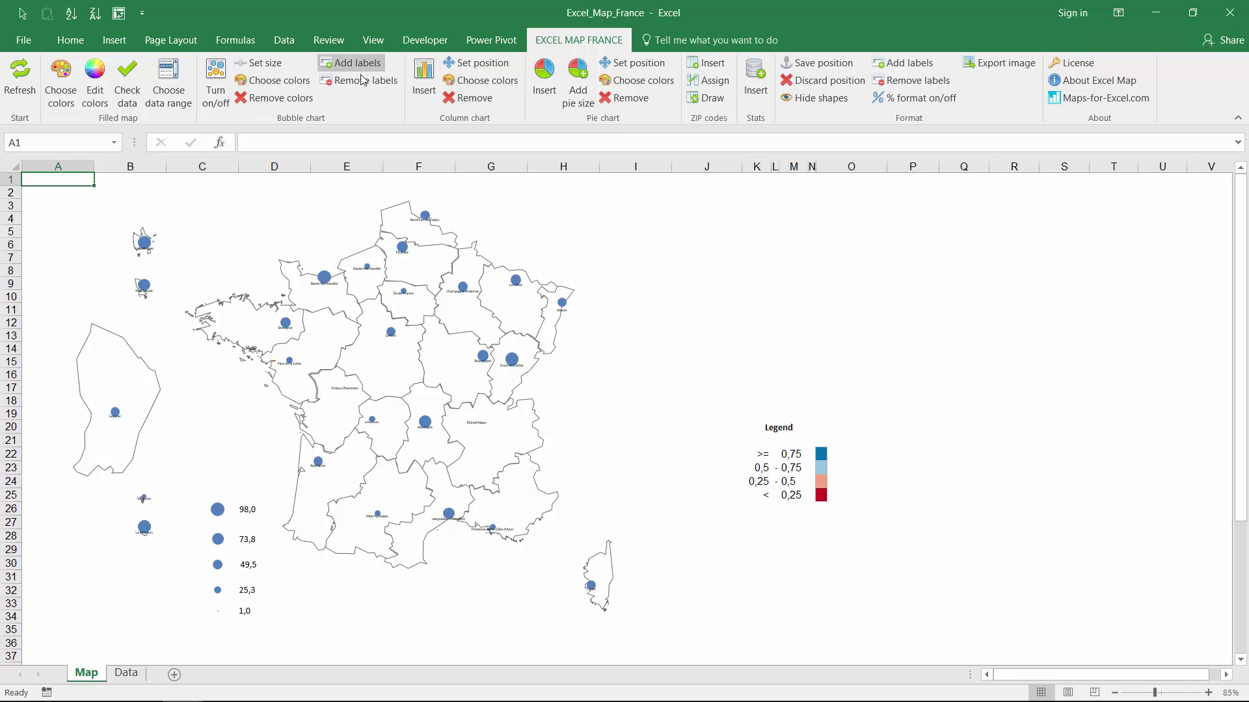
click(403, 250)
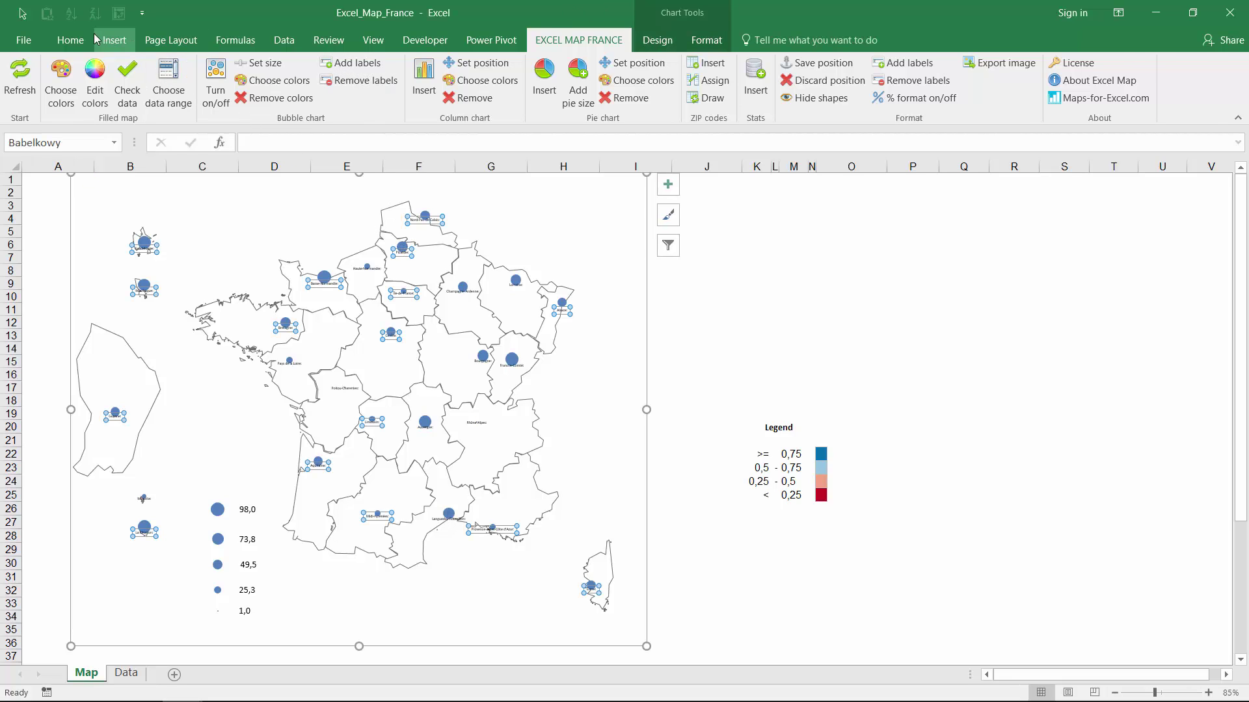
click(71, 41)
click(228, 75)
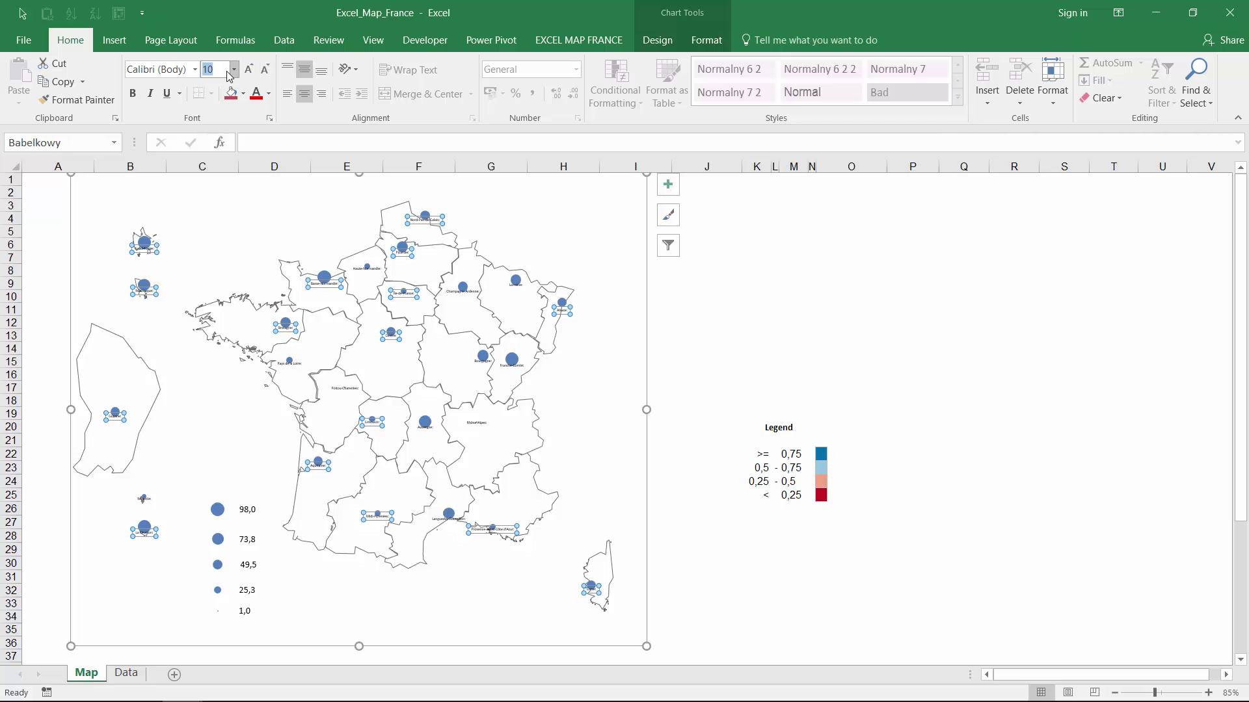
text(8)
key(Return)
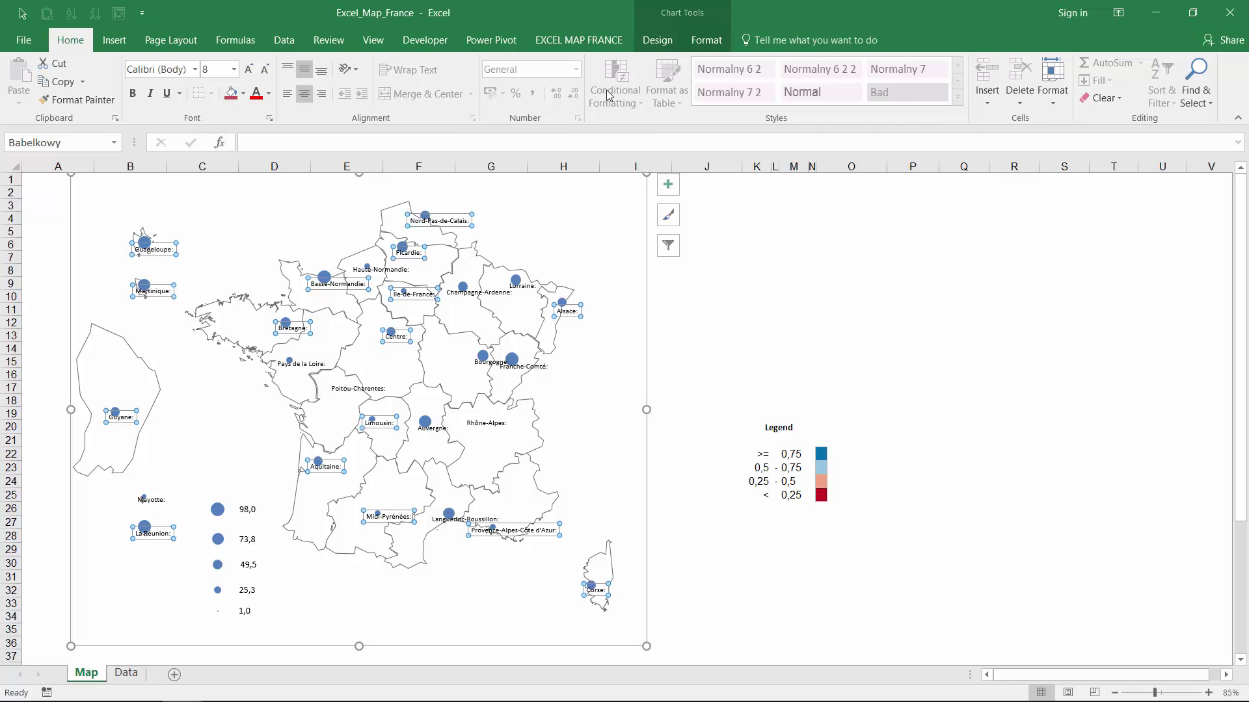
click(578, 39)
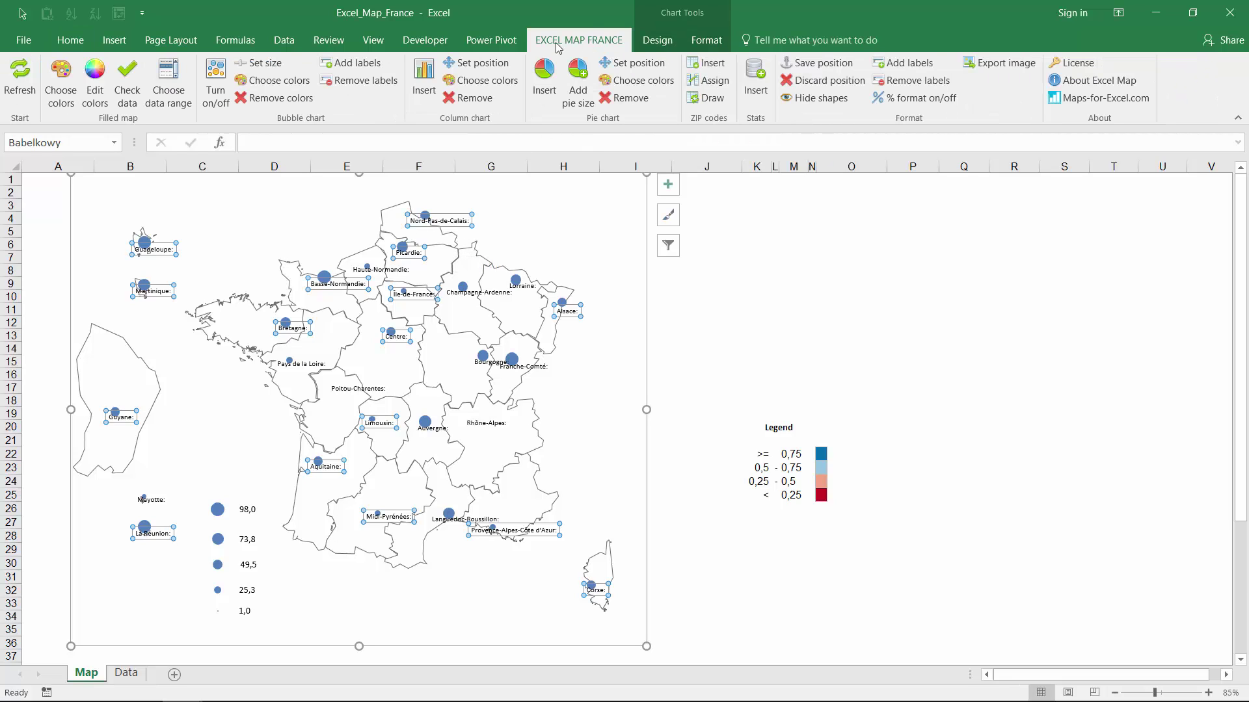
click(351, 87)
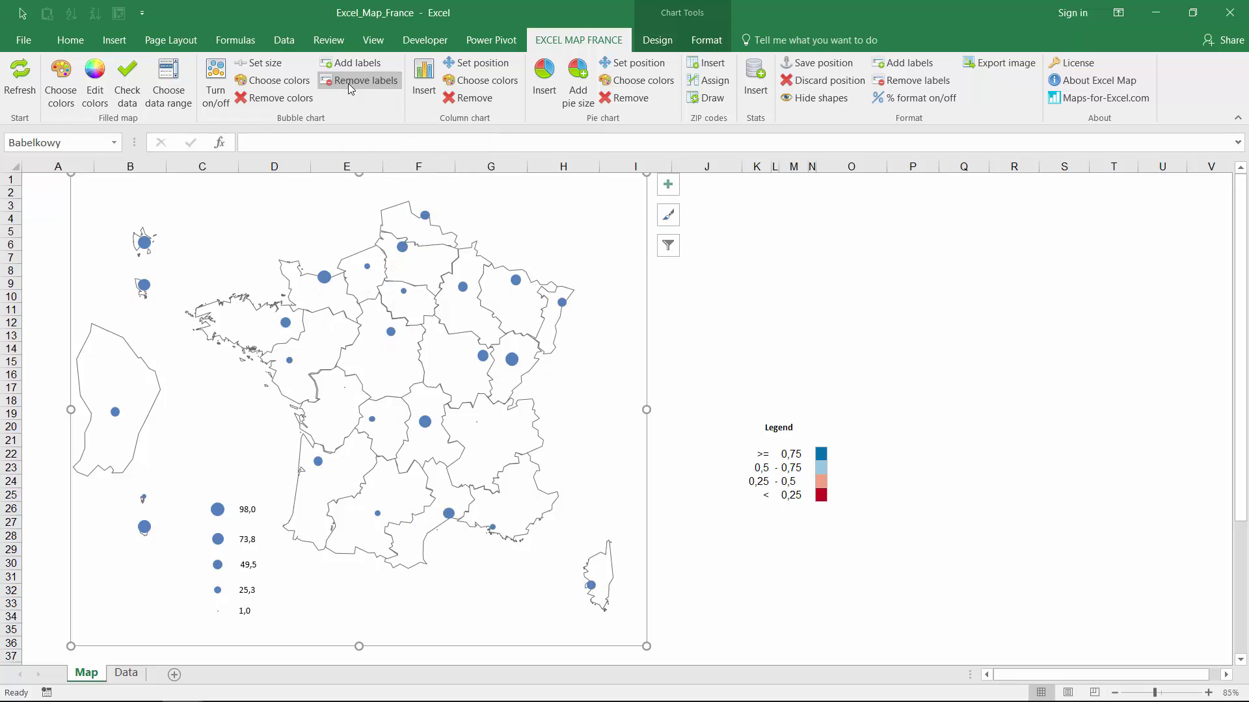
Deselect the map chart and select the Value 1–3 columns on the Data sheet.
click(28, 179)
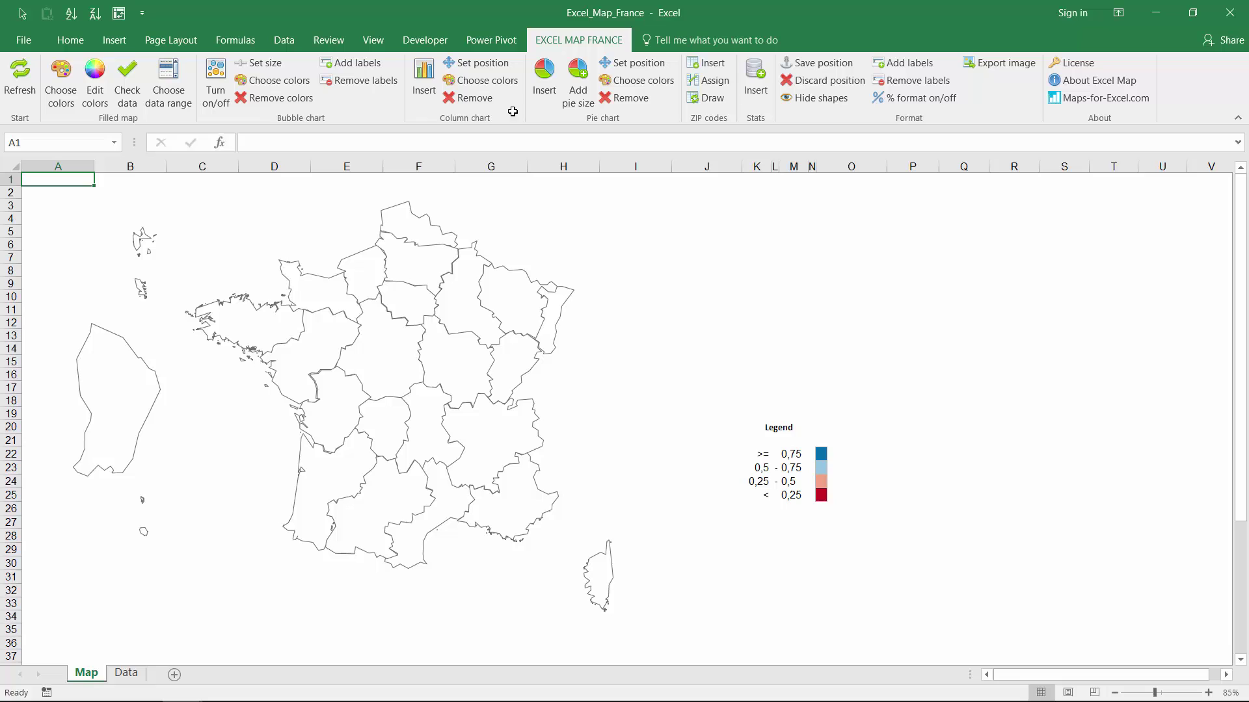
click(136, 668)
click(614, 166)
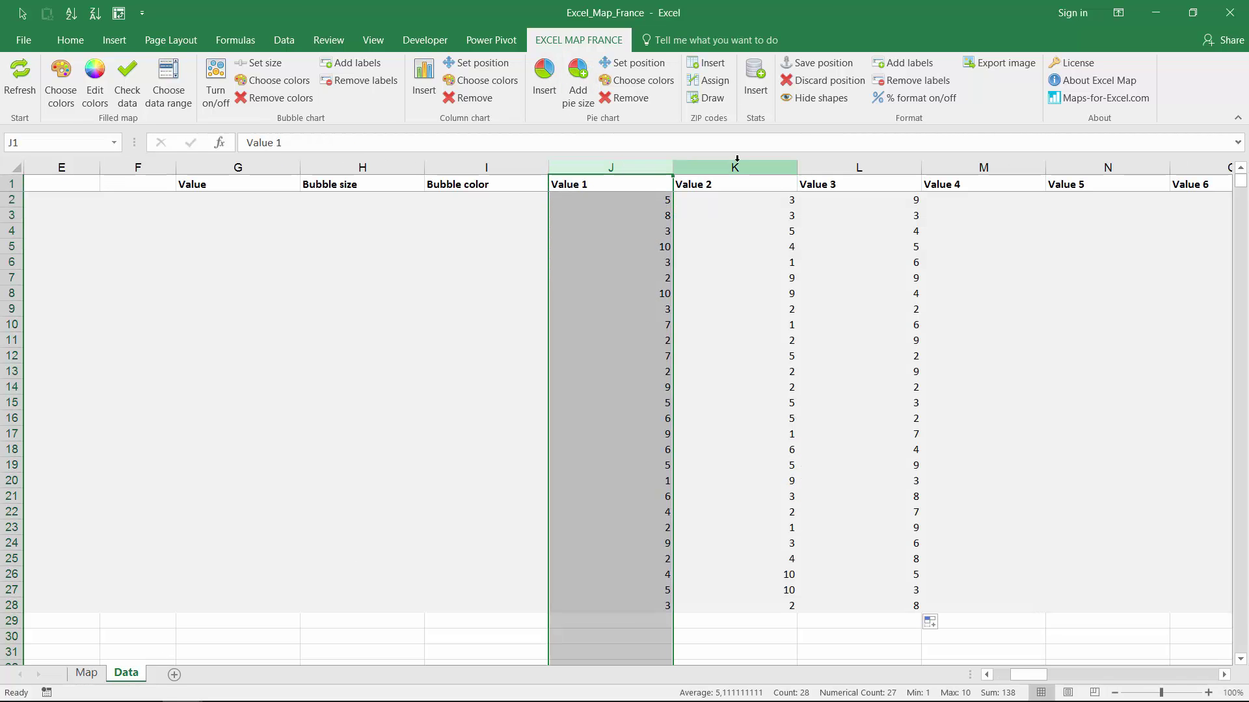
click(737, 163)
click(858, 167)
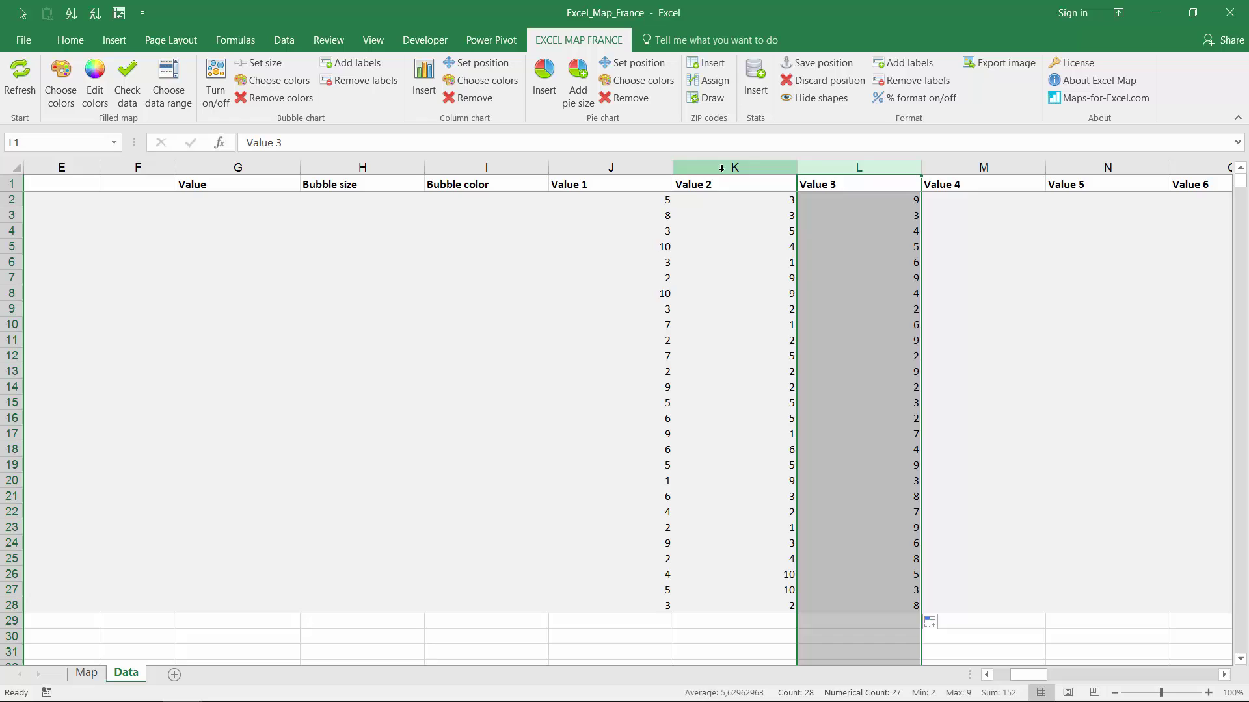
Rename headers J1, K1 and L1 to Tablets, Smartphones and PCs.
click(618, 182)
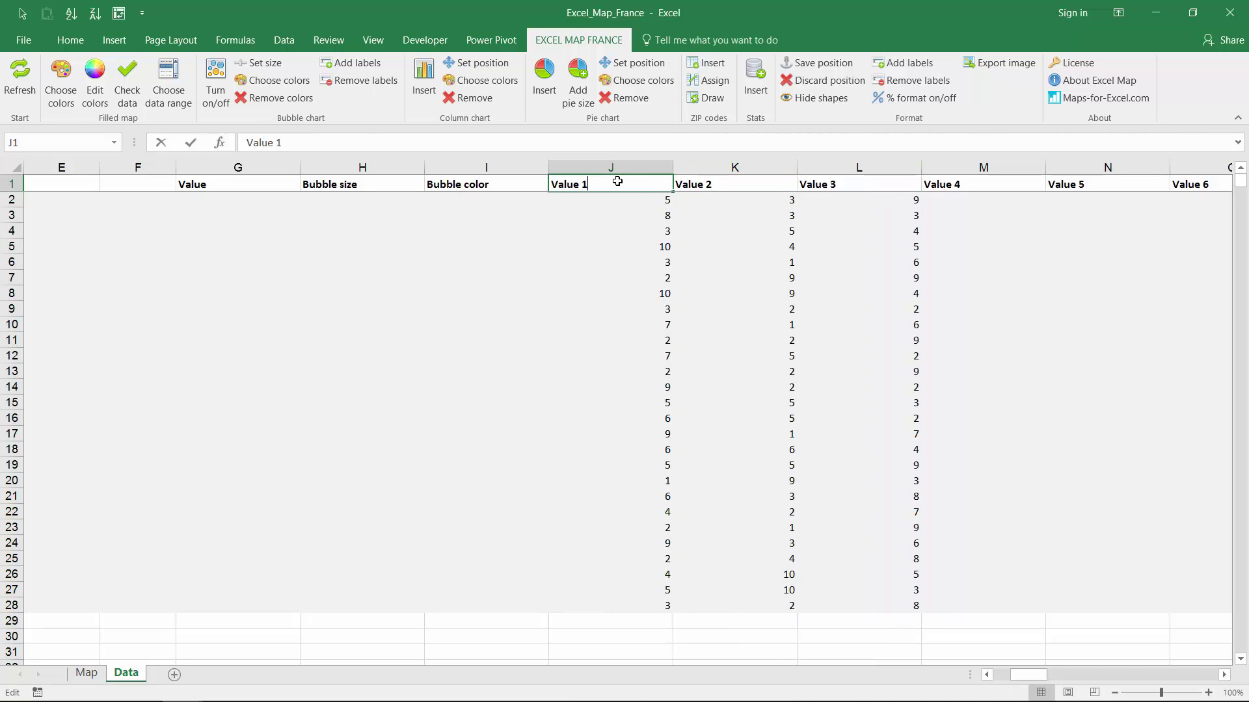
text(Tablets)
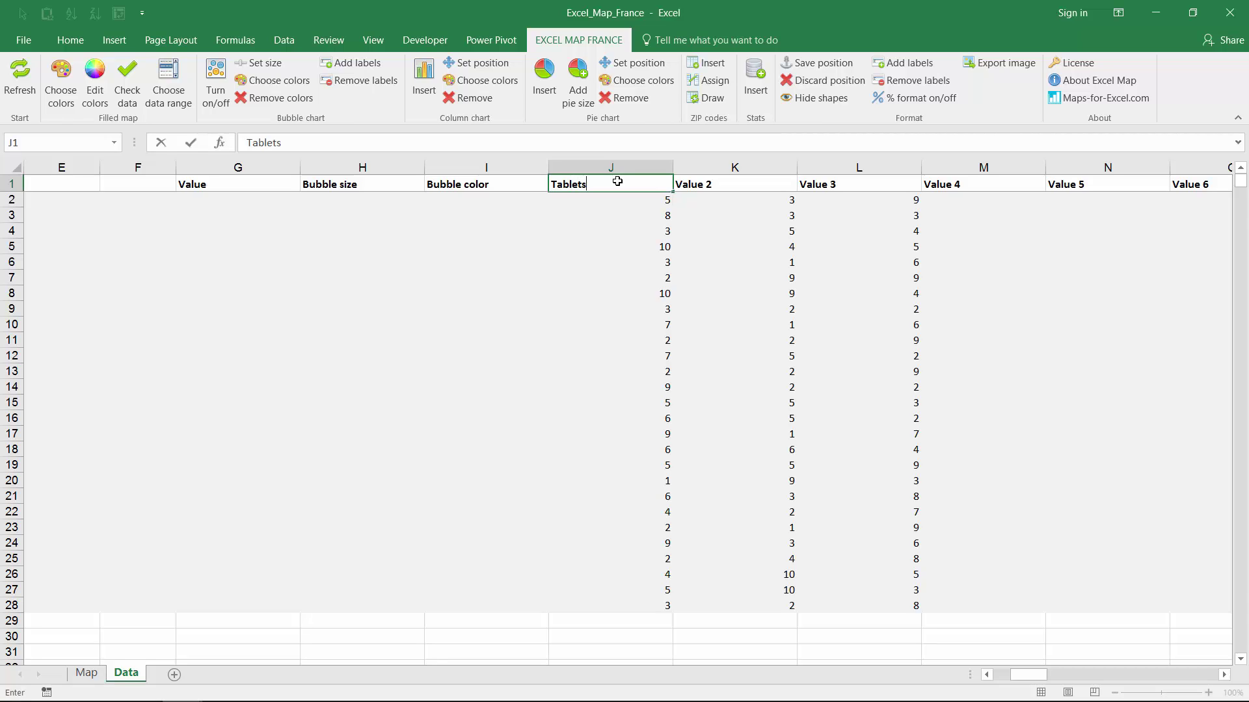
key(Tab)
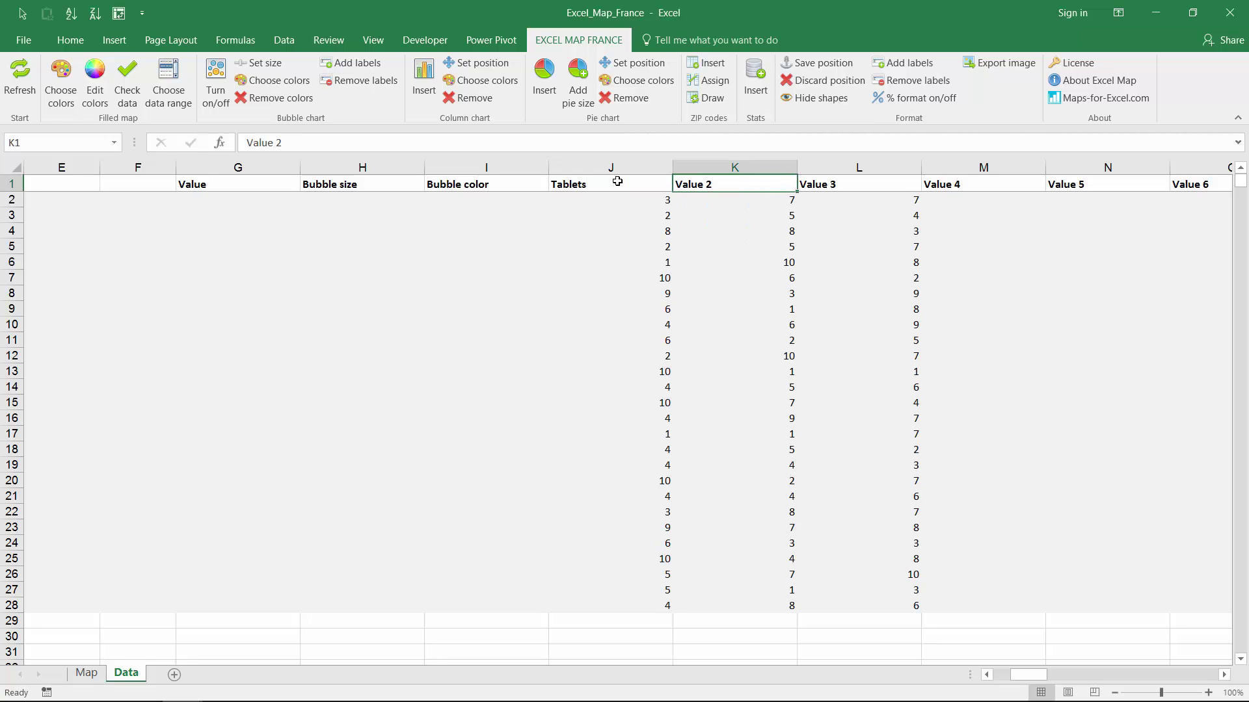
text(Smart)
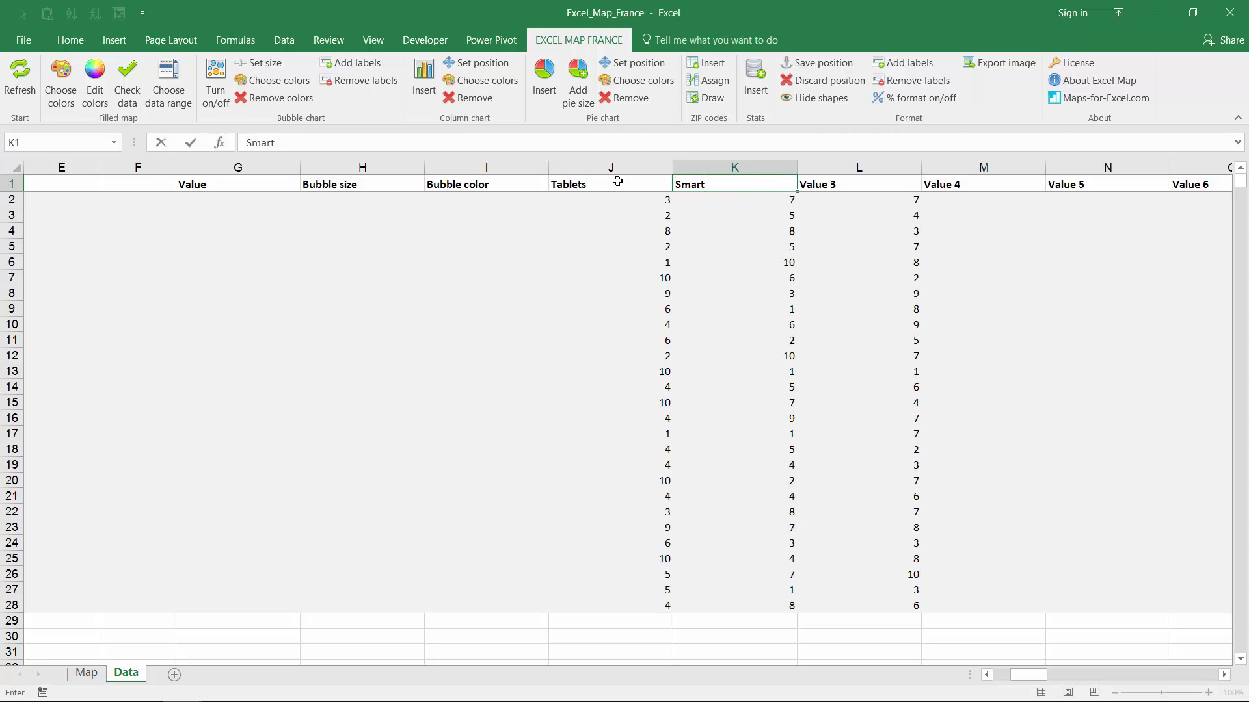
text(phones)
key(Tab)
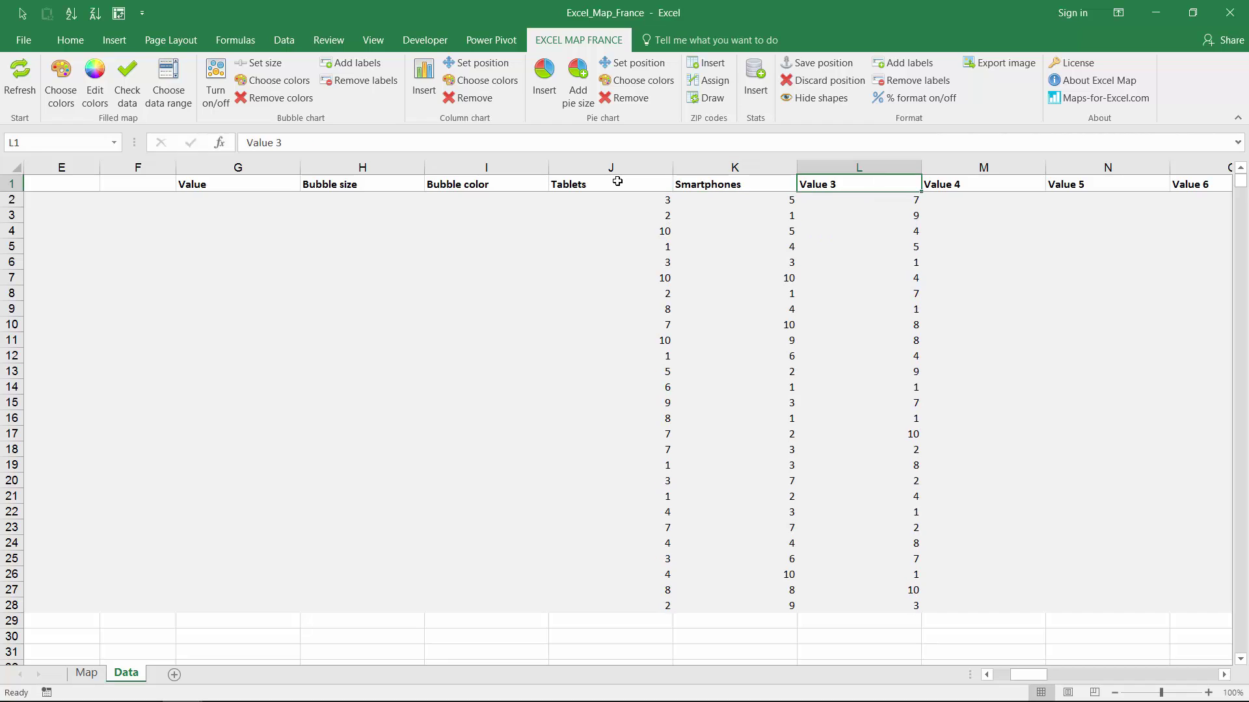
text(PCs)
key(Return)
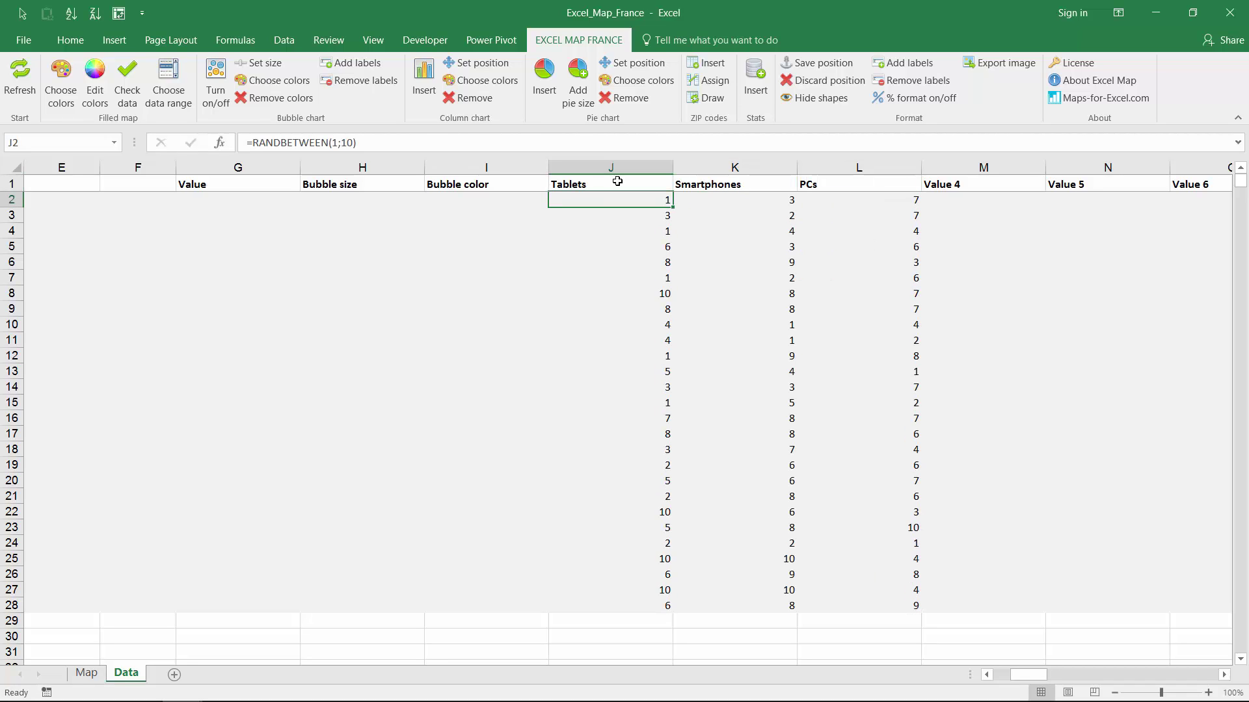
Add a column chart to every region on the Map sheet, shrunk and shifted left and slightly down.
click(87, 673)
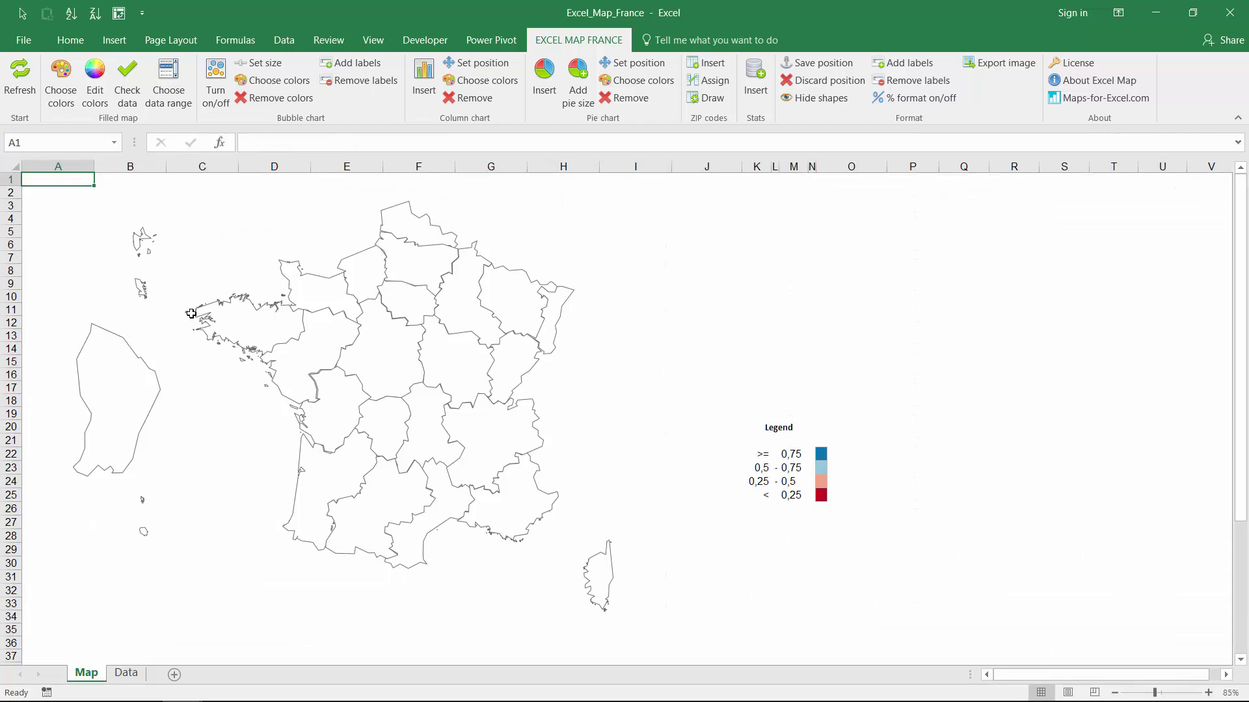
click(424, 81)
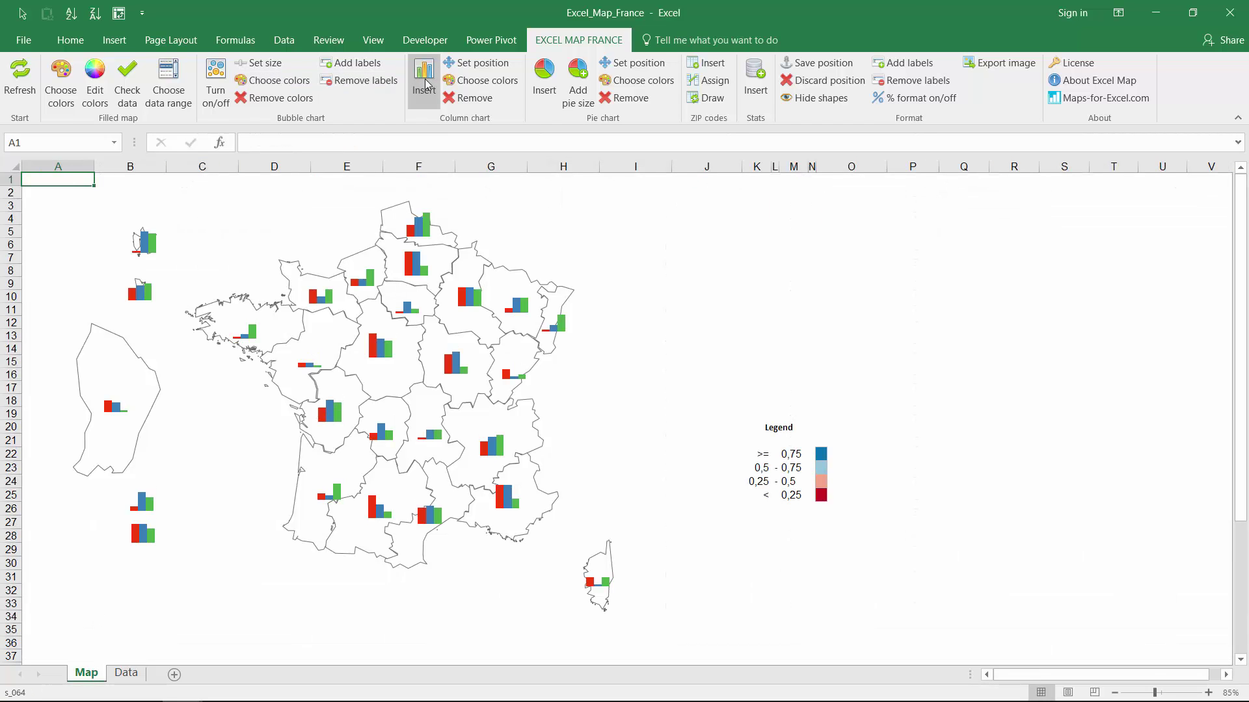
click(481, 62)
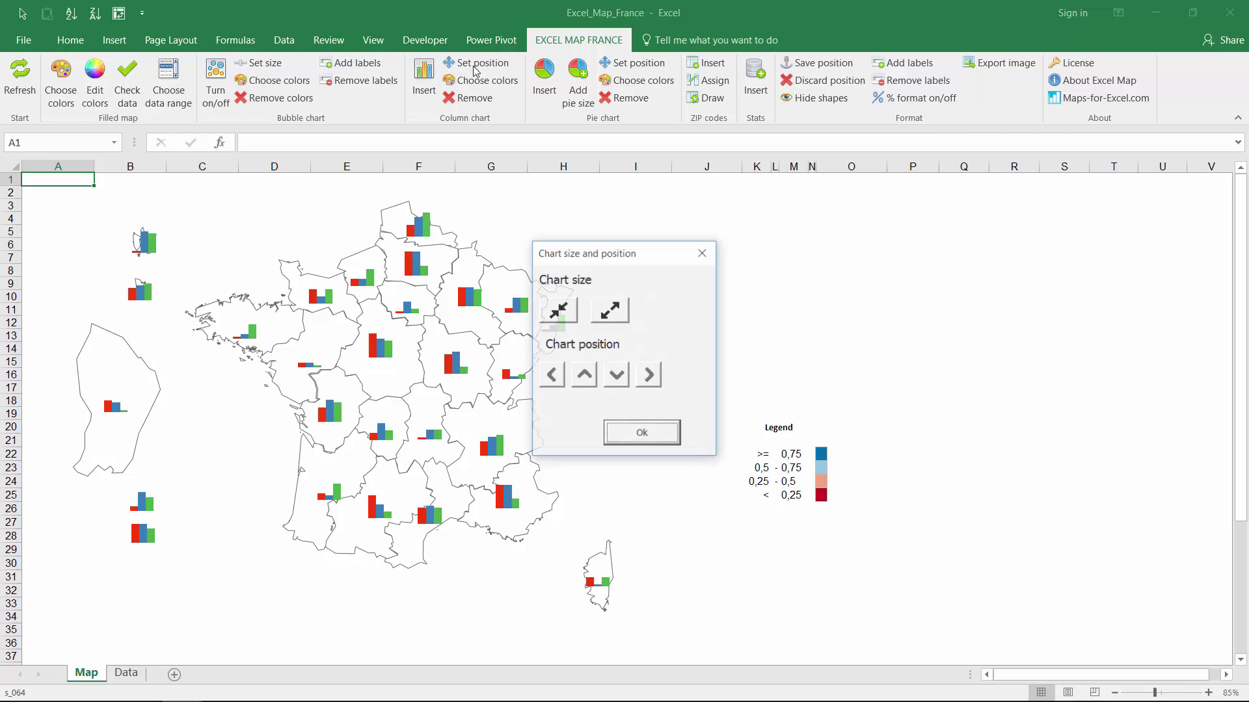
click(557, 311)
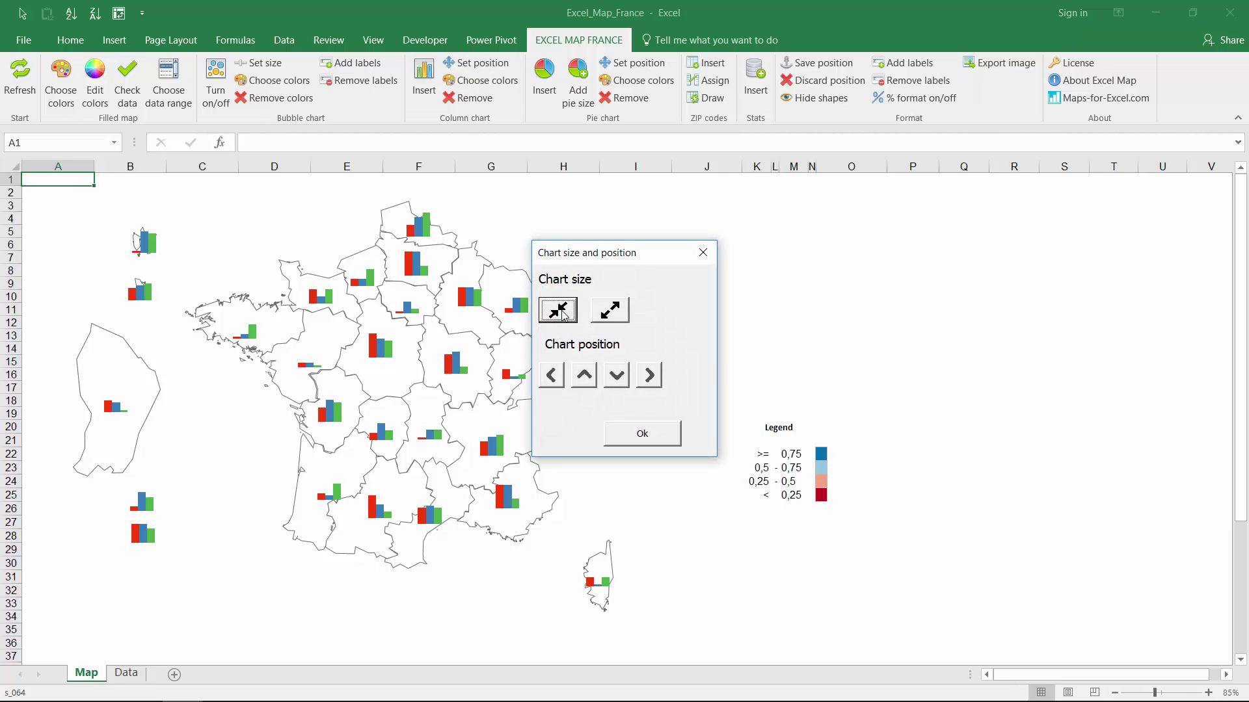
click(558, 310)
click(557, 310)
click(555, 376)
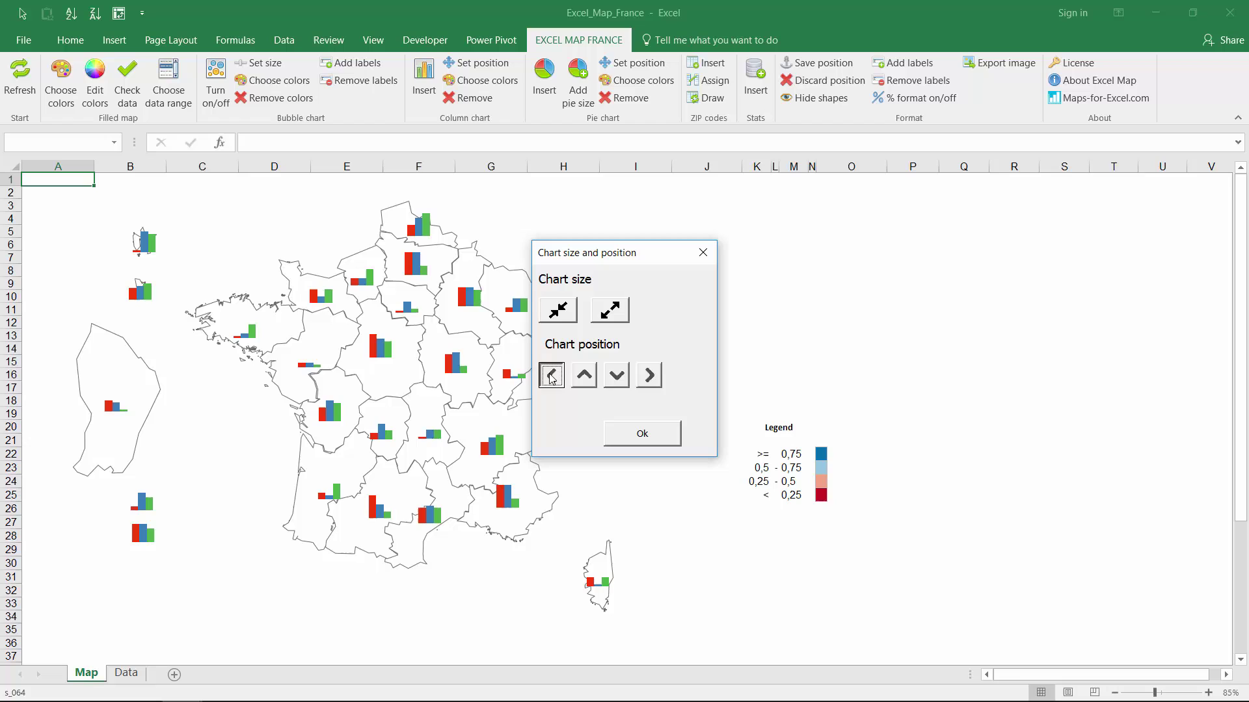
click(555, 376)
click(556, 381)
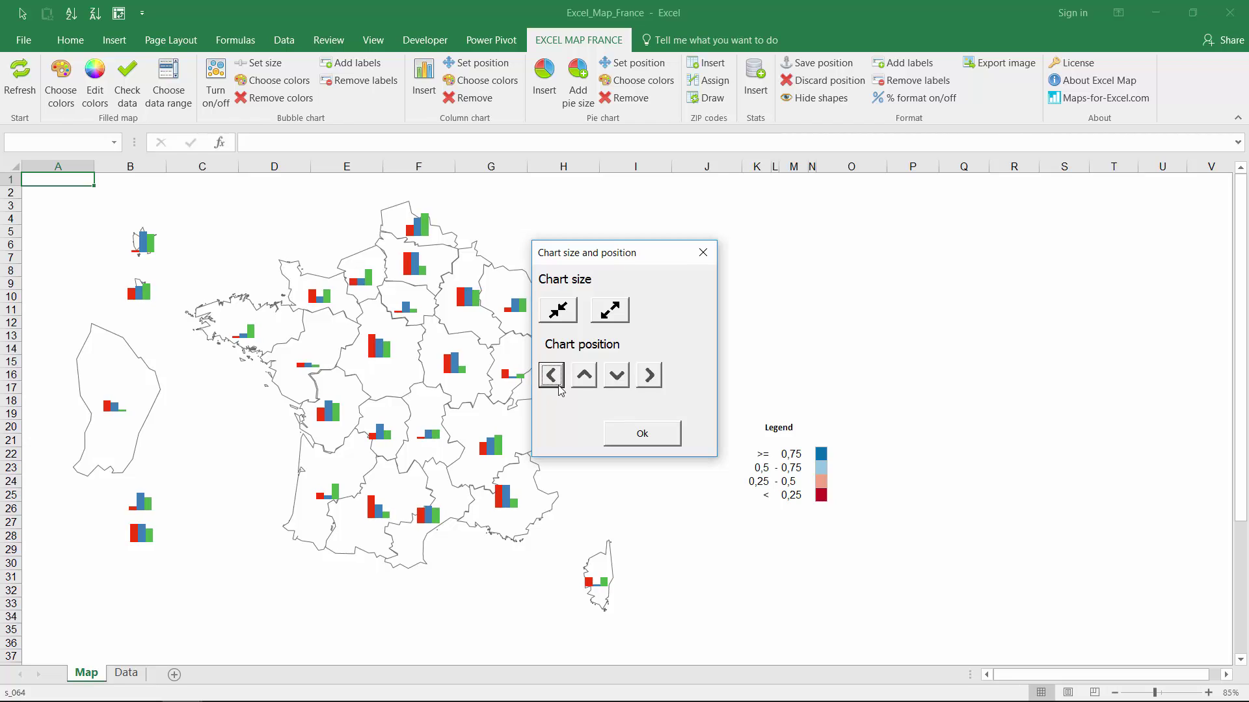
click(610, 379)
click(641, 435)
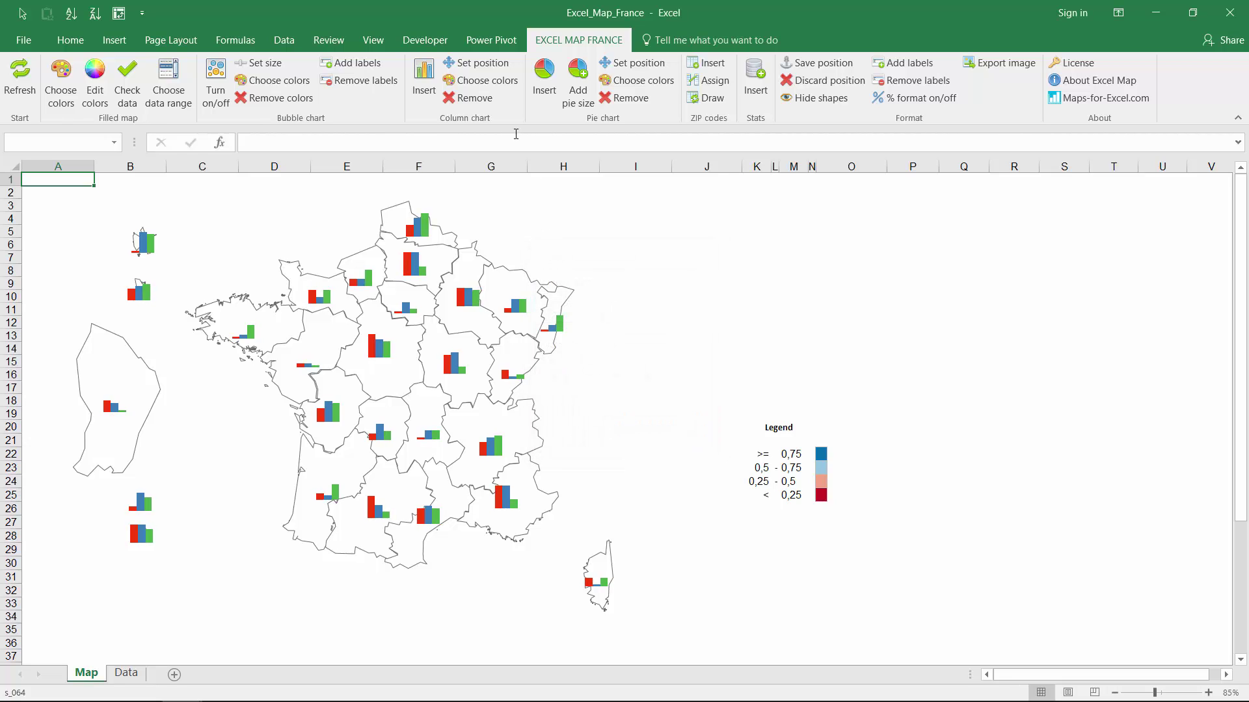
Recolour the column charts' Color 1 from red to blue and apply it to all regions.
click(496, 85)
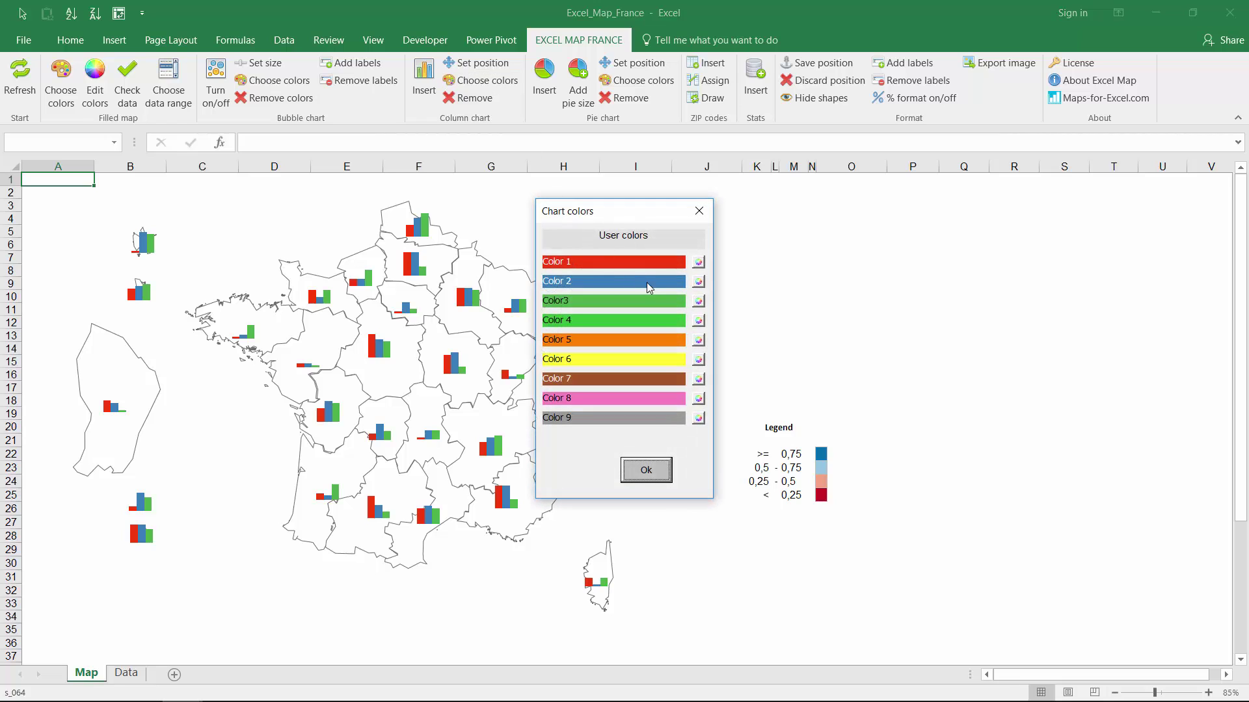
click(698, 262)
click(691, 165)
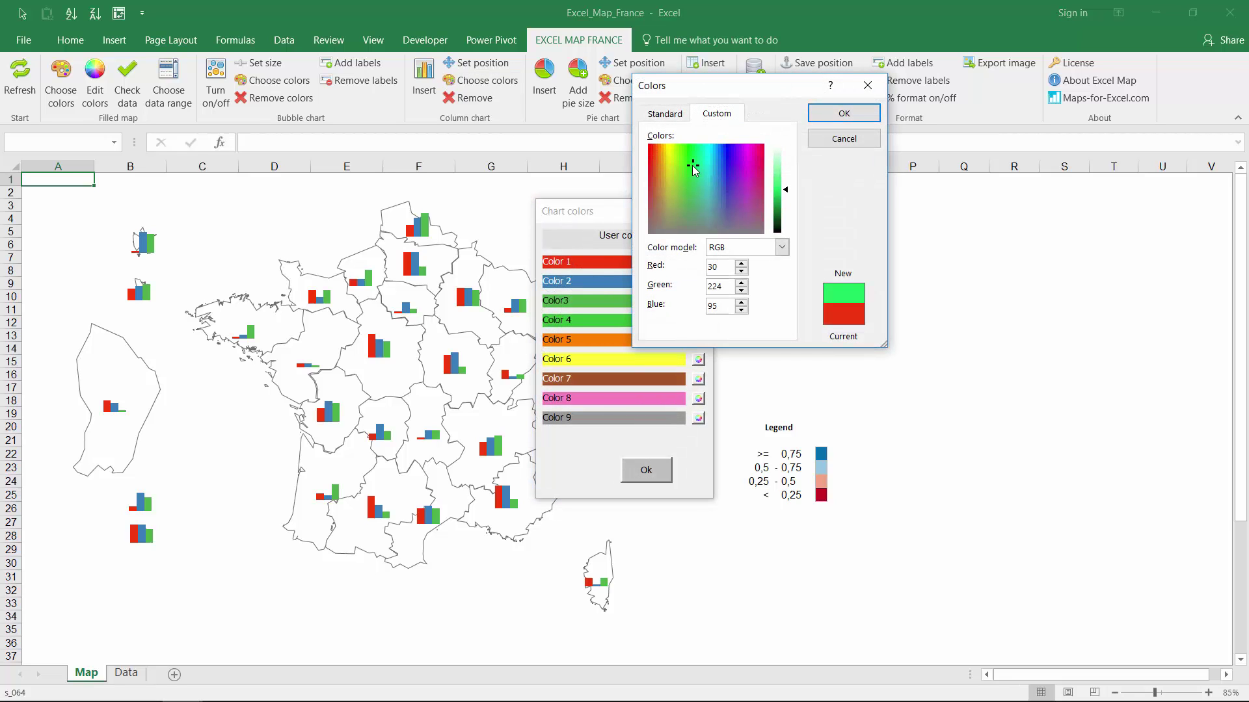
click(724, 160)
click(844, 113)
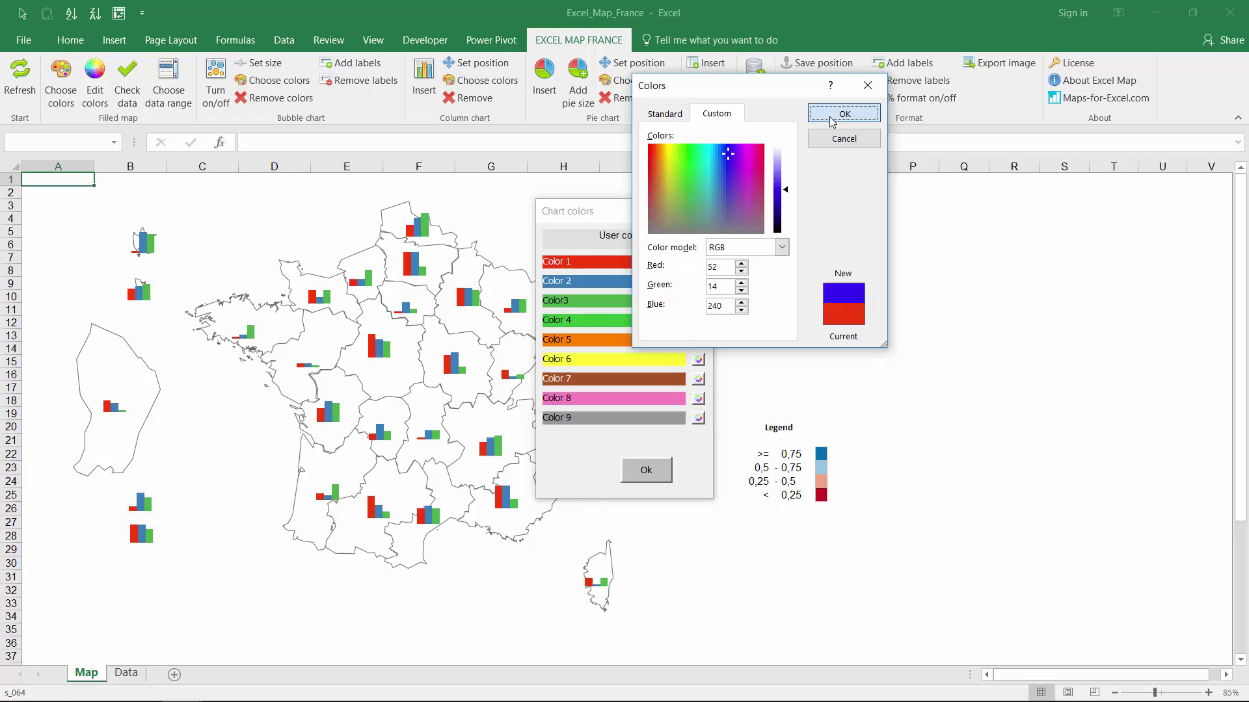
click(646, 470)
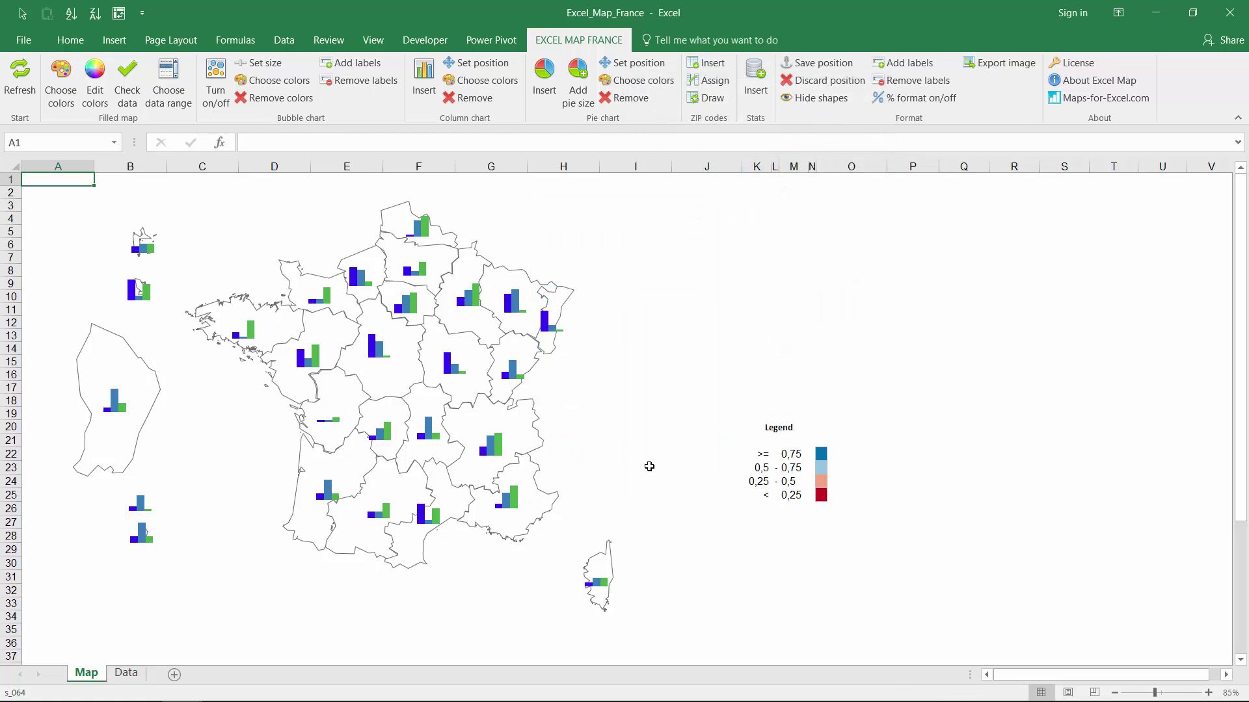
Swap the region column charts for pies sized by value, then load the department-level map.
click(474, 99)
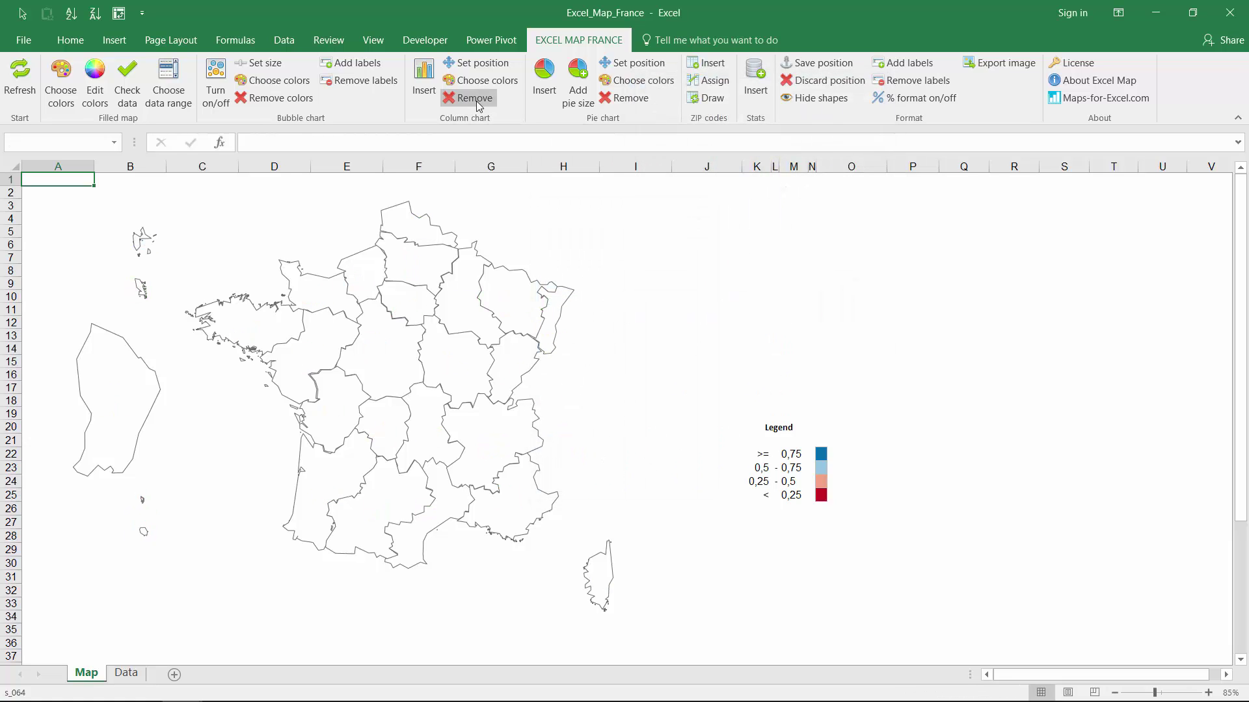
click(544, 84)
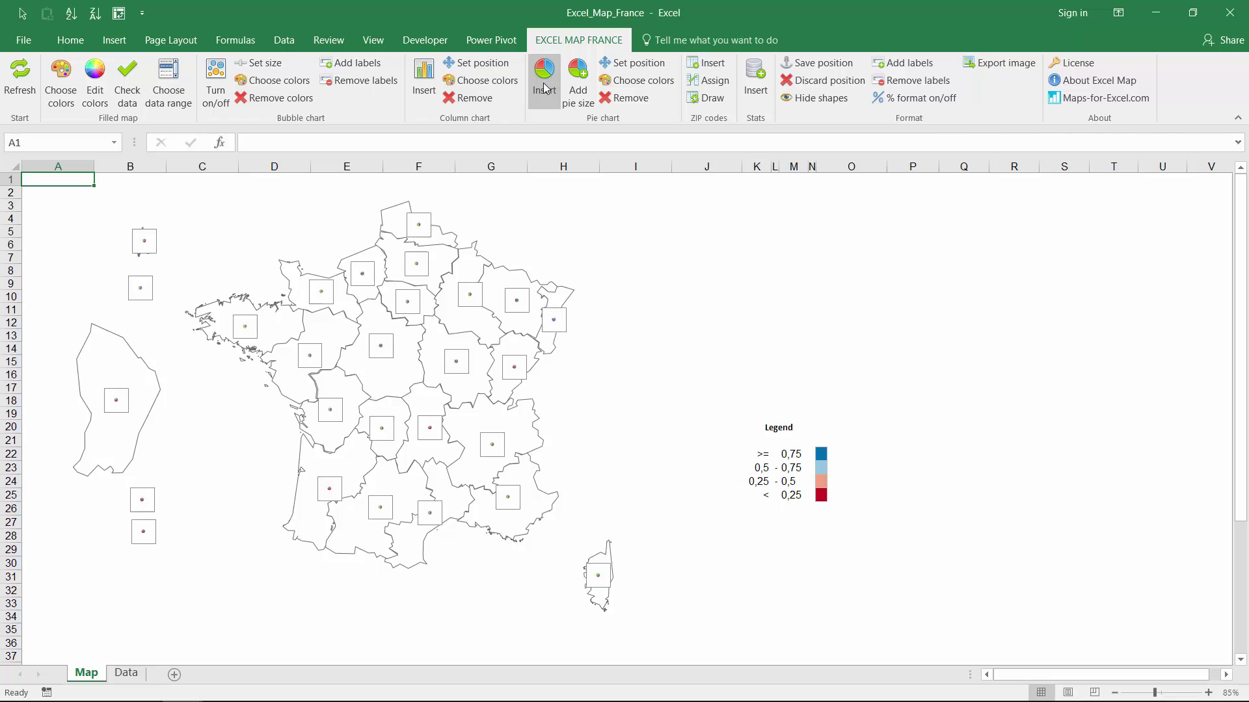
click(578, 91)
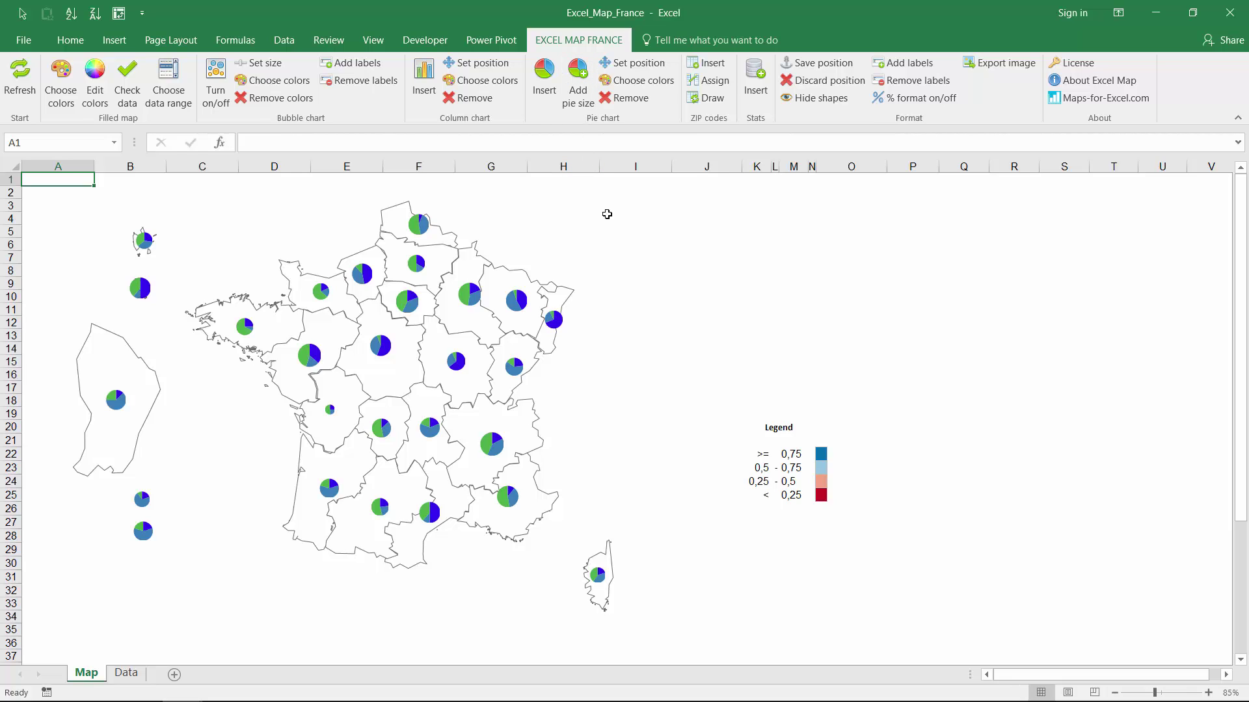
click(629, 98)
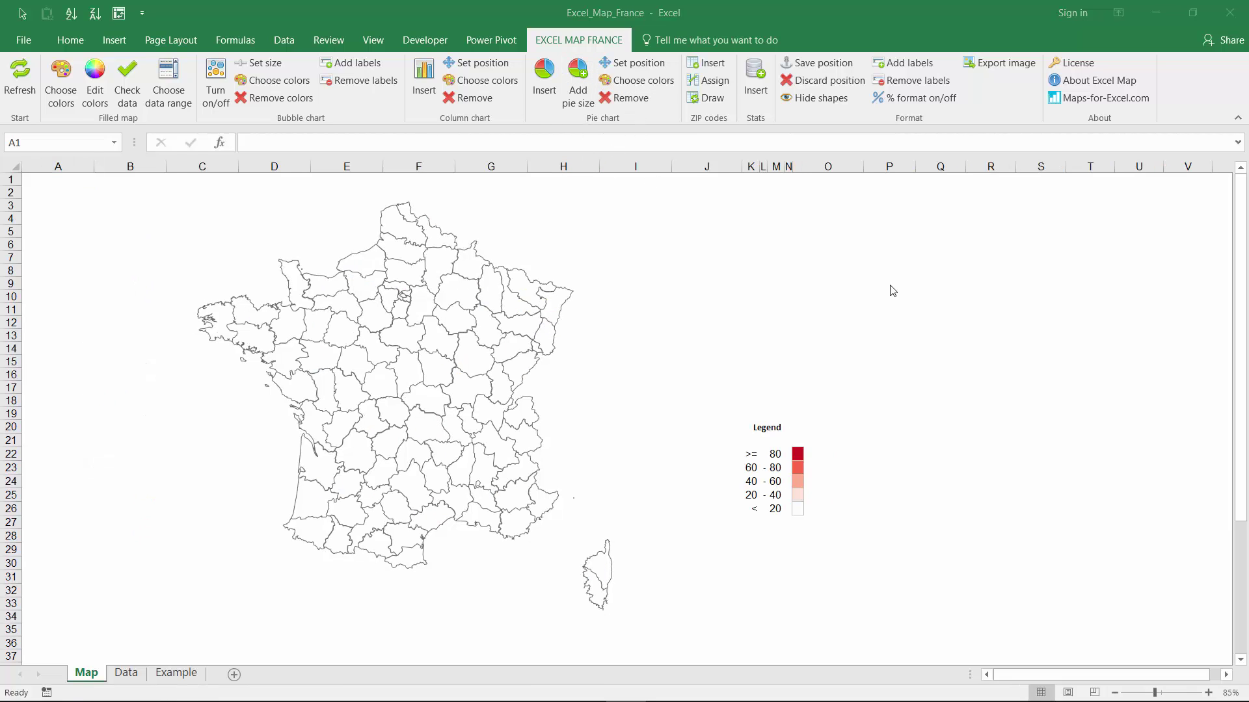
On the Example sheet, with A2 selected, insert the ZIP and ZIP_Data postcode sheets.
click(176, 673)
click(52, 167)
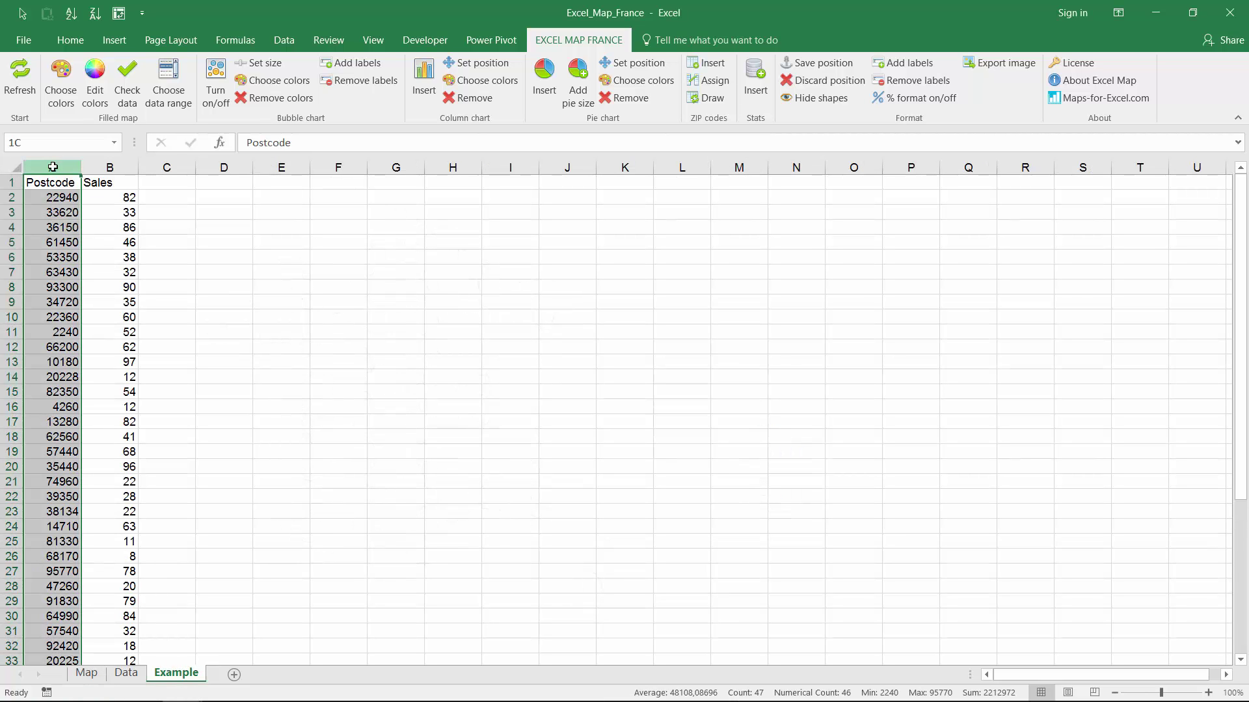
click(109, 167)
click(61, 197)
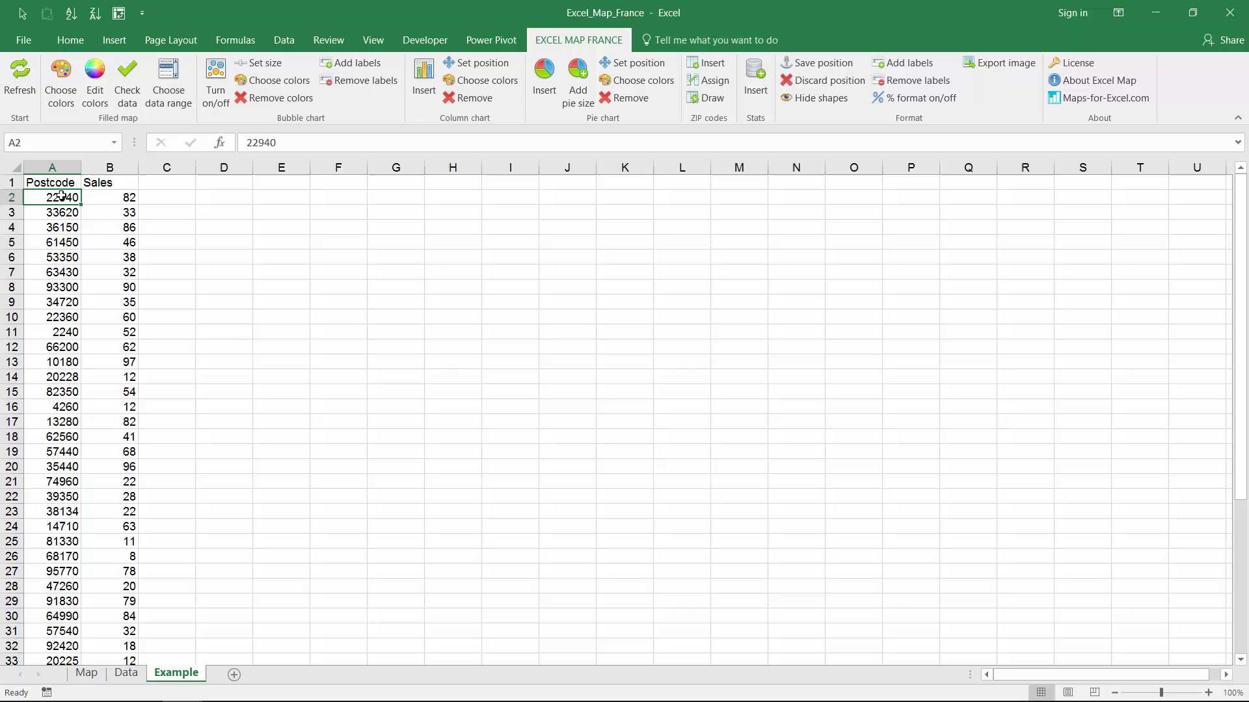
click(705, 68)
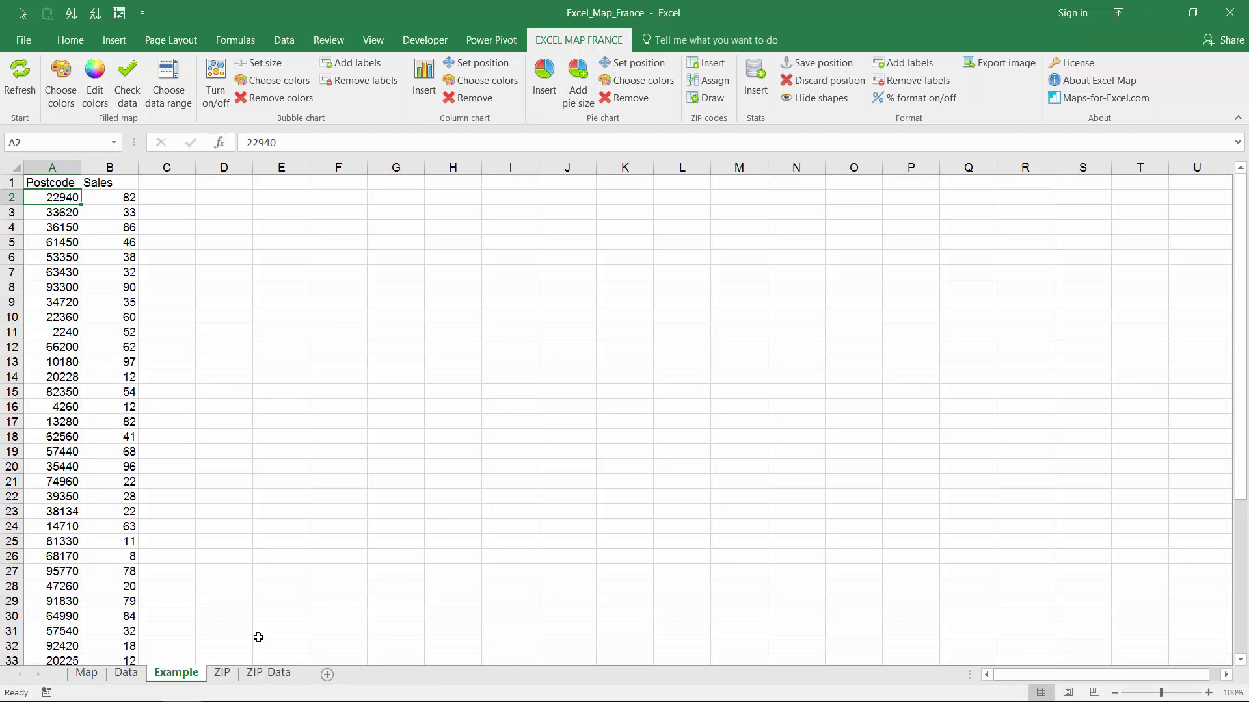
Look through the ZIP_Data lookup table and the ZIP sheet.
click(268, 673)
drag(39, 184, 354, 326)
click(173, 636)
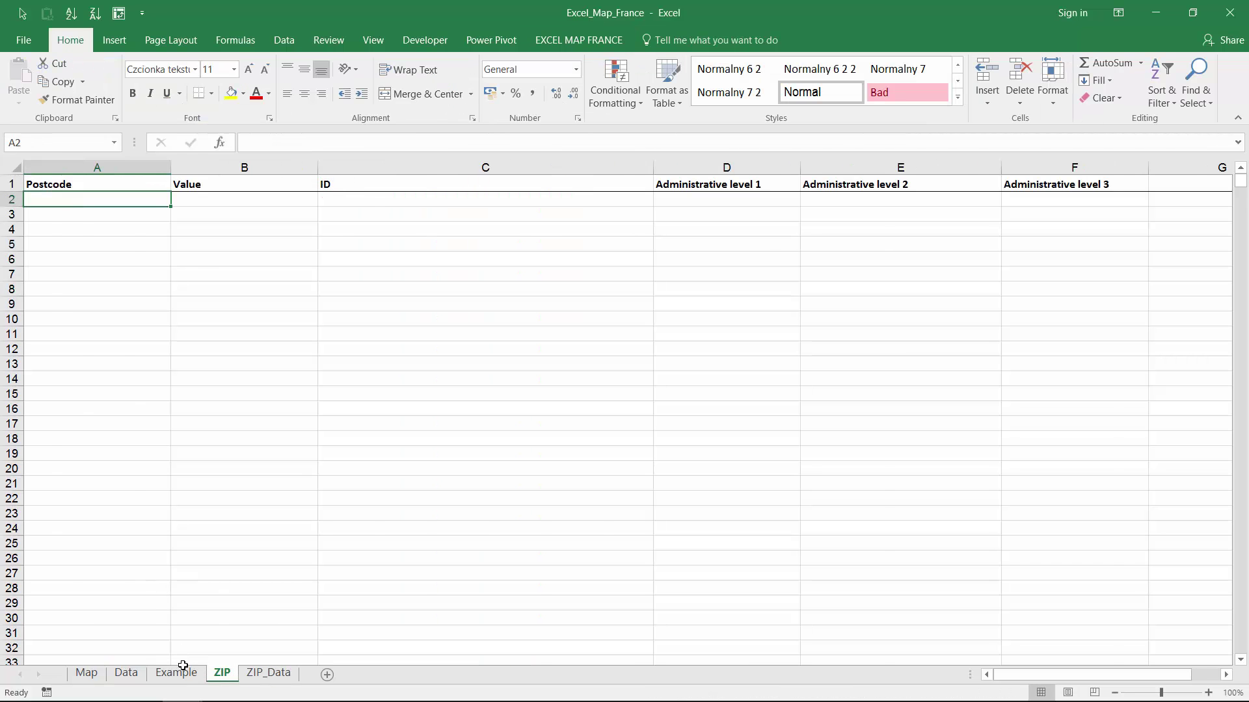
Copy the Example sheet's postcode and sales data into the ZIP sheet at A2.
click(177, 673)
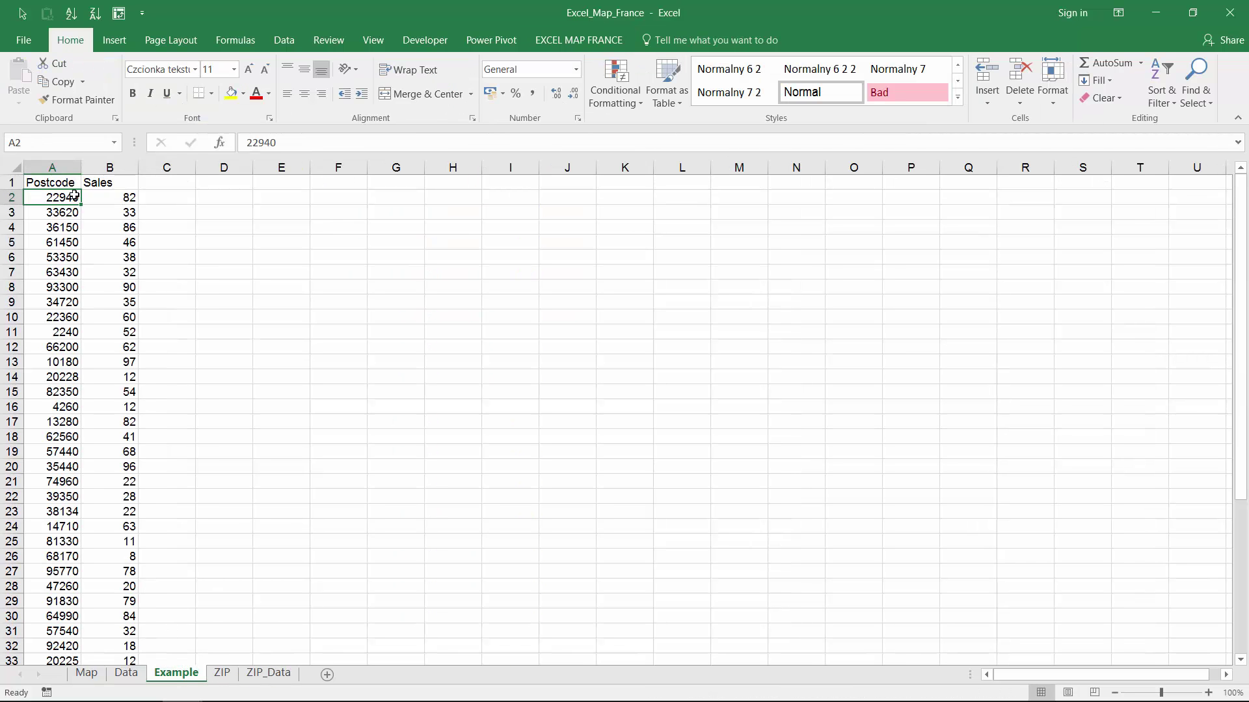
key(ctrl+shift+Right)
key(ctrl+shift+Down)
key(ctrl+c)
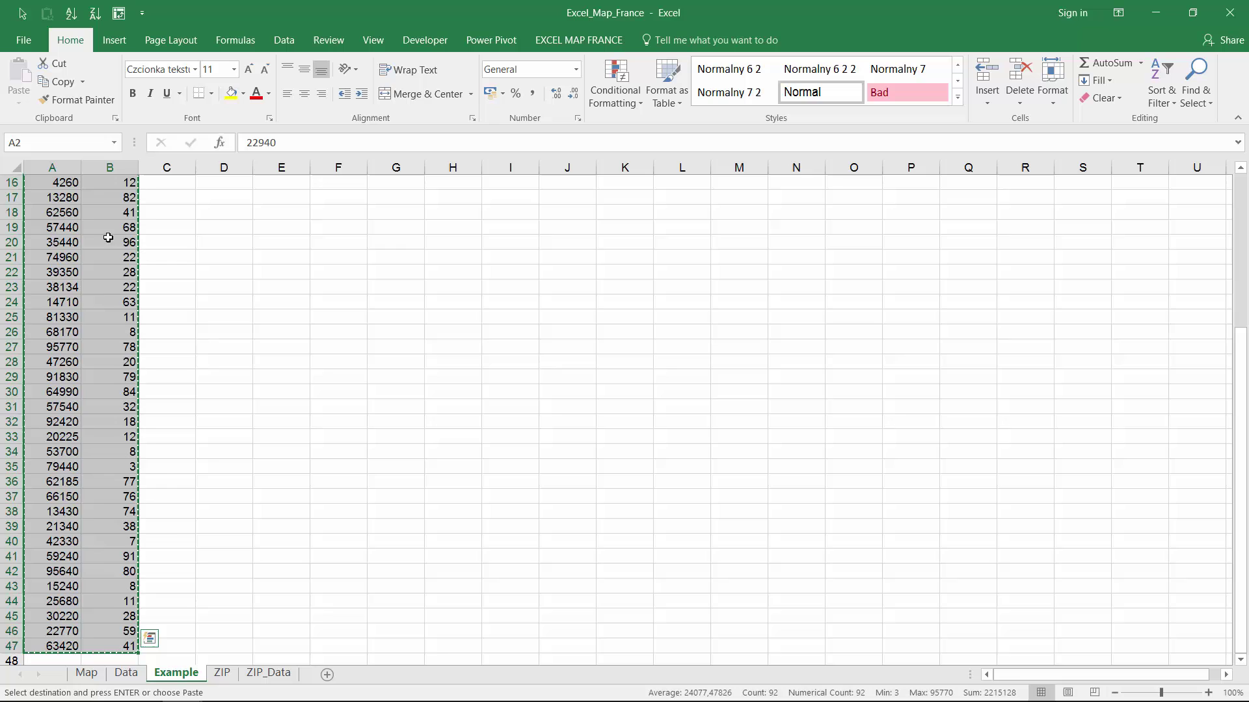
click(222, 673)
key(ctrl+v)
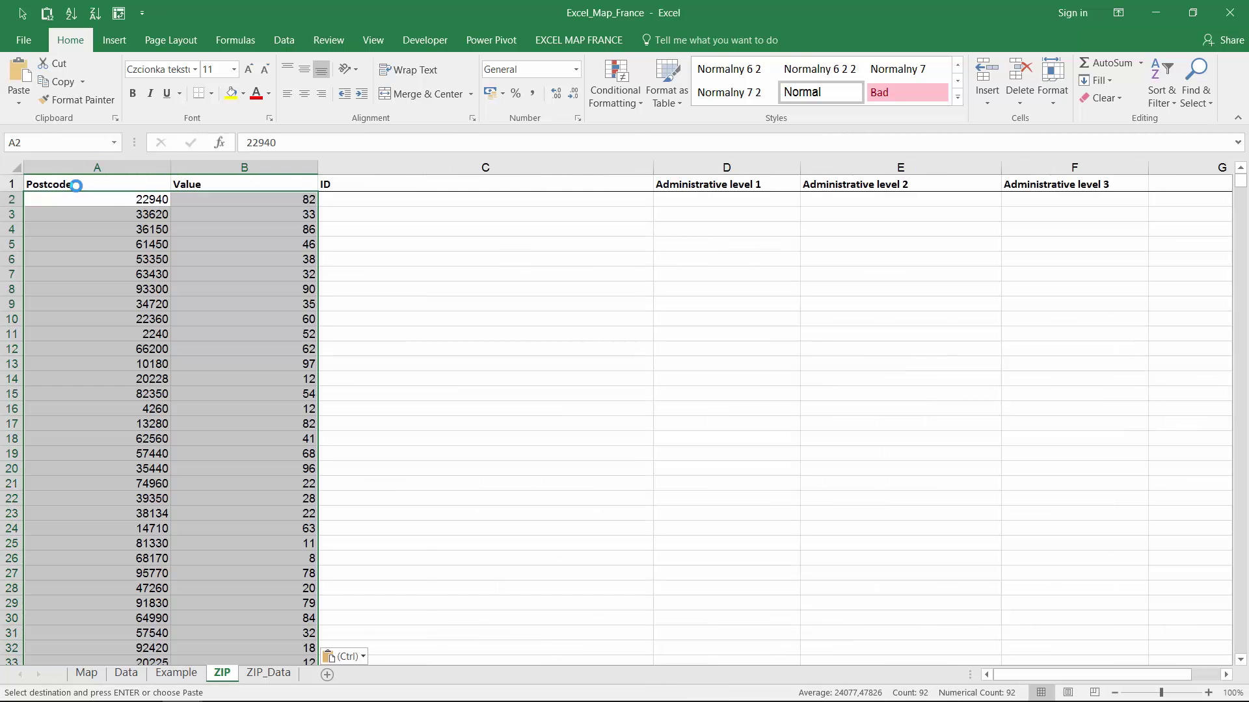
key(ctrl)
click(98, 197)
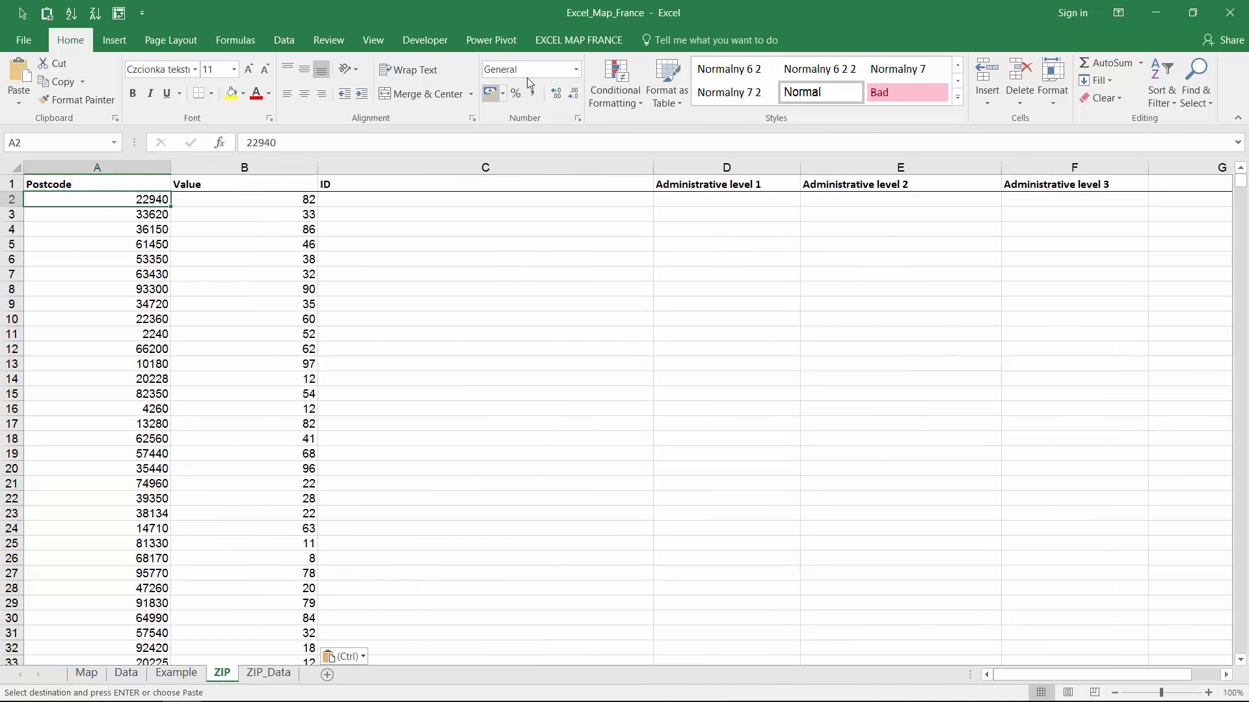
Assign the postcodes to departments and regions, then draw the sales-shaded department map.
click(568, 43)
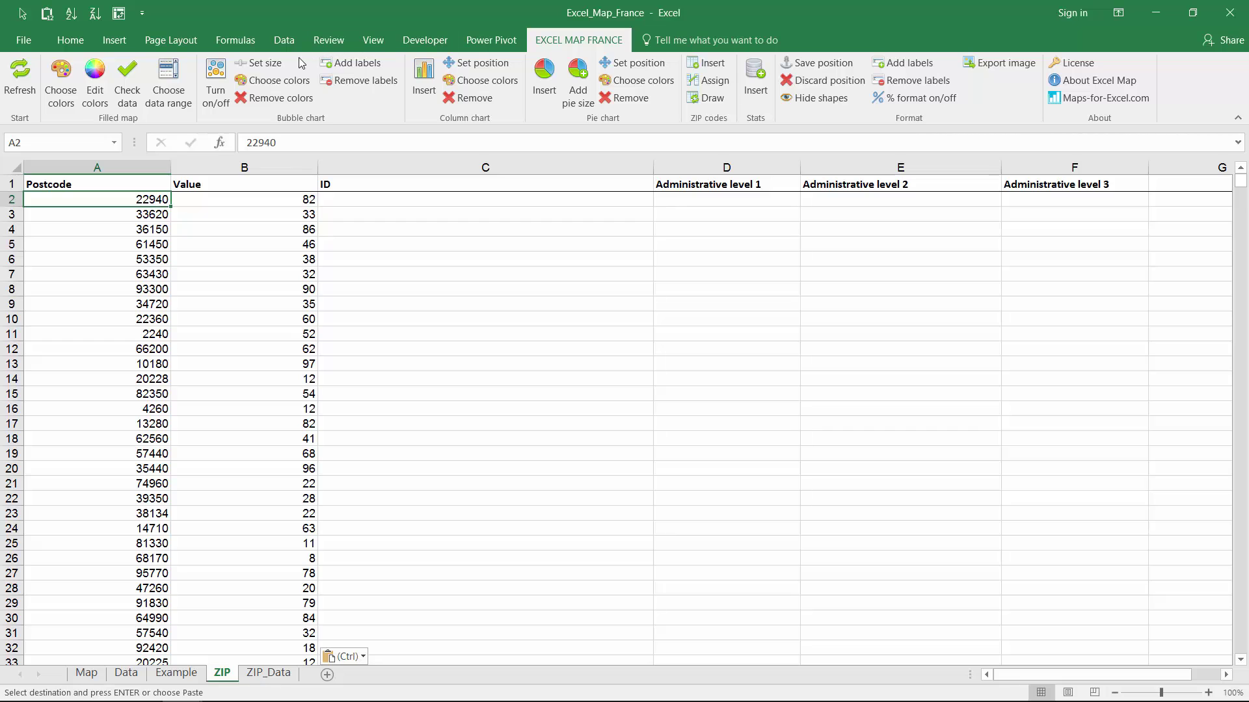
click(709, 80)
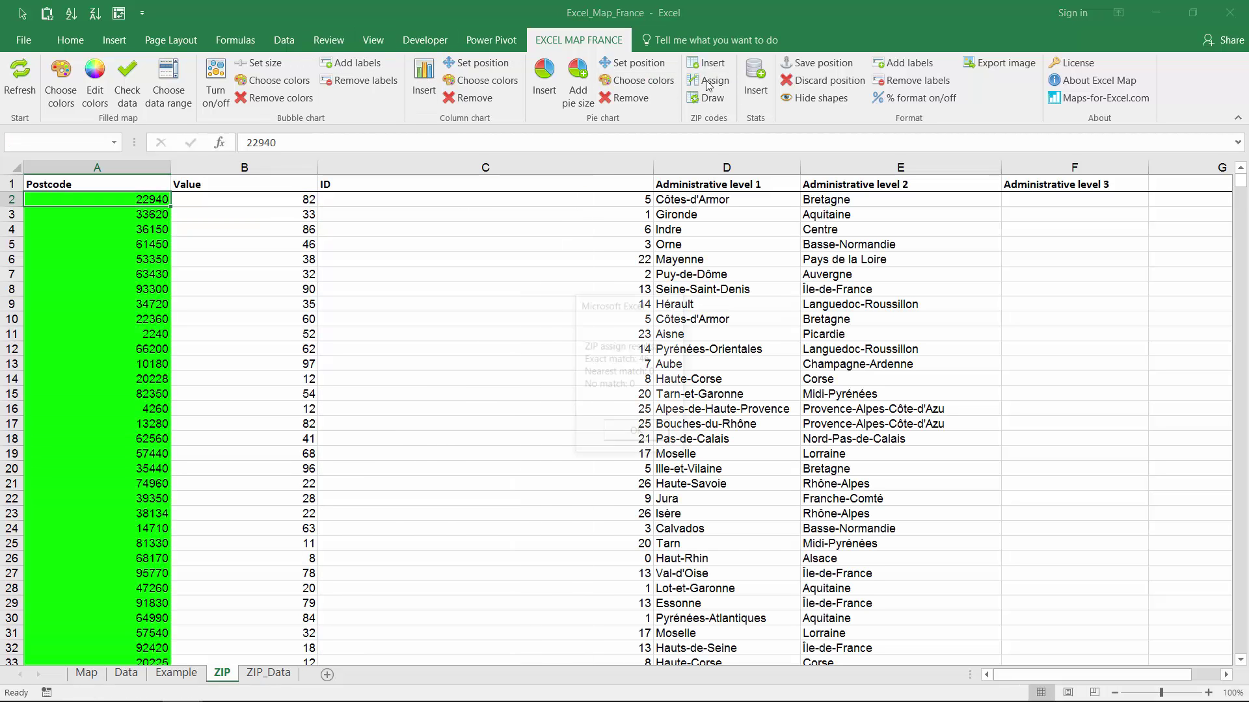
click(637, 434)
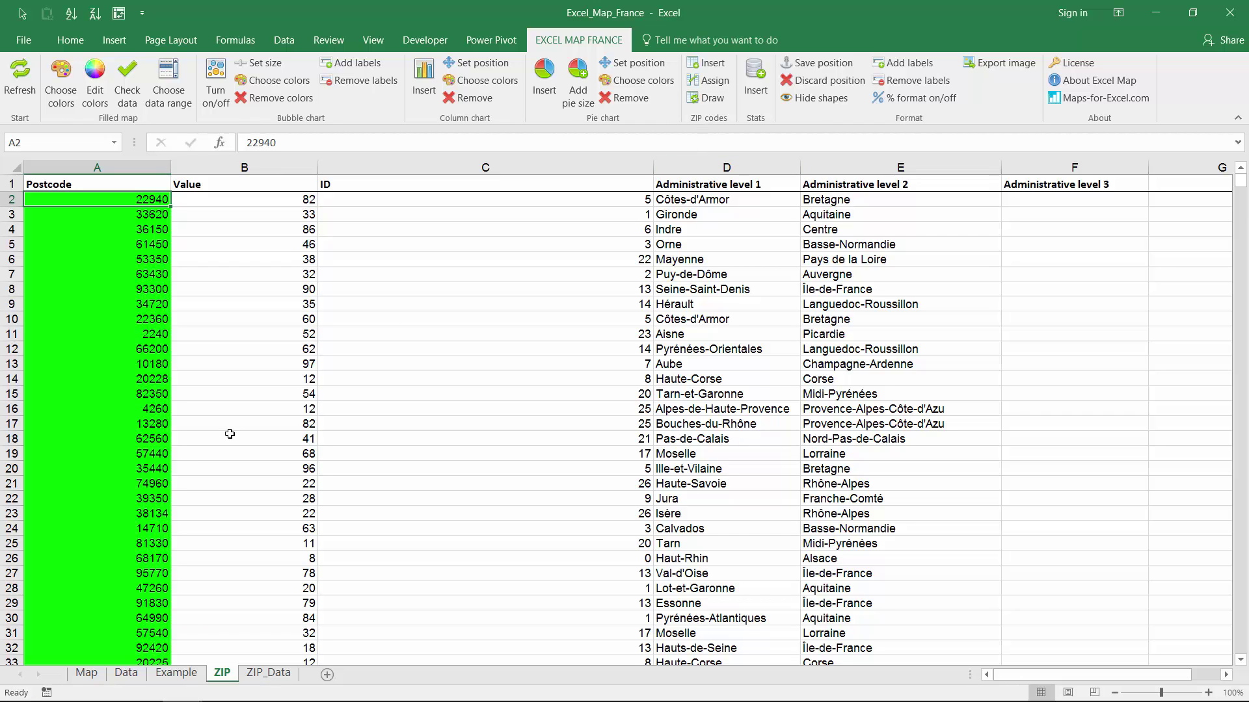
click(87, 674)
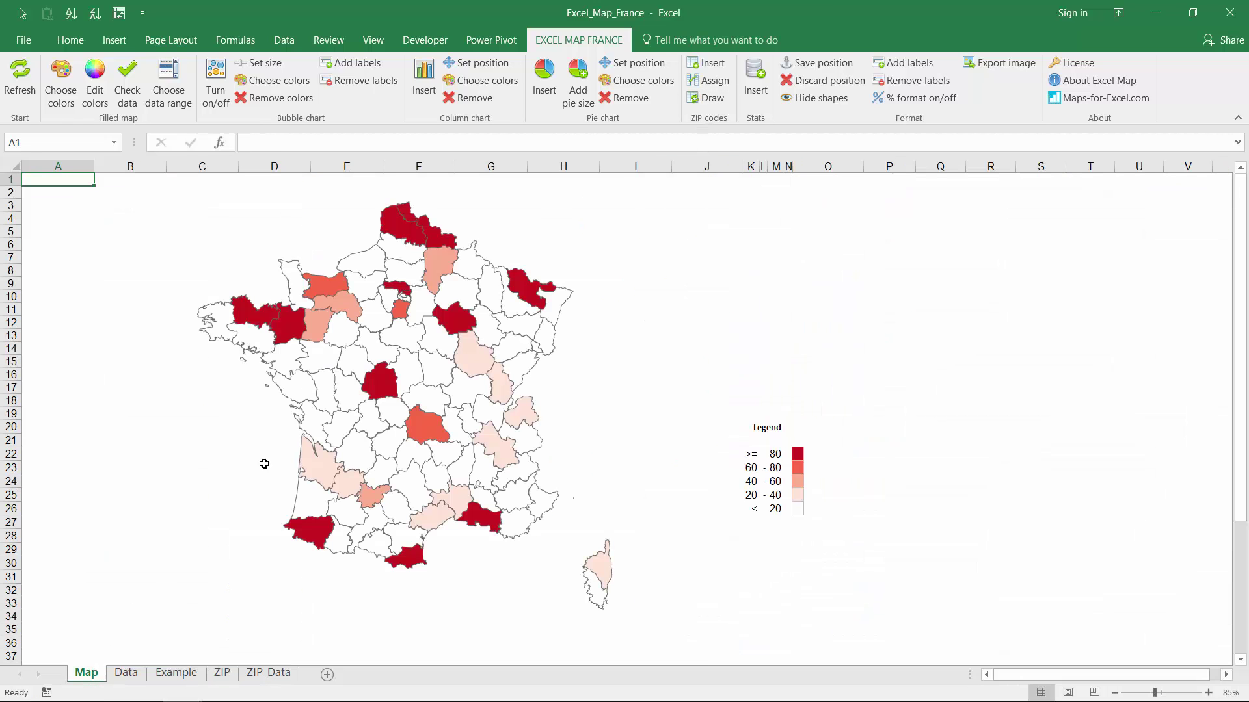
Confirm Indre's value of 86, then add name-and-value labels to the shaded departments.
click(379, 384)
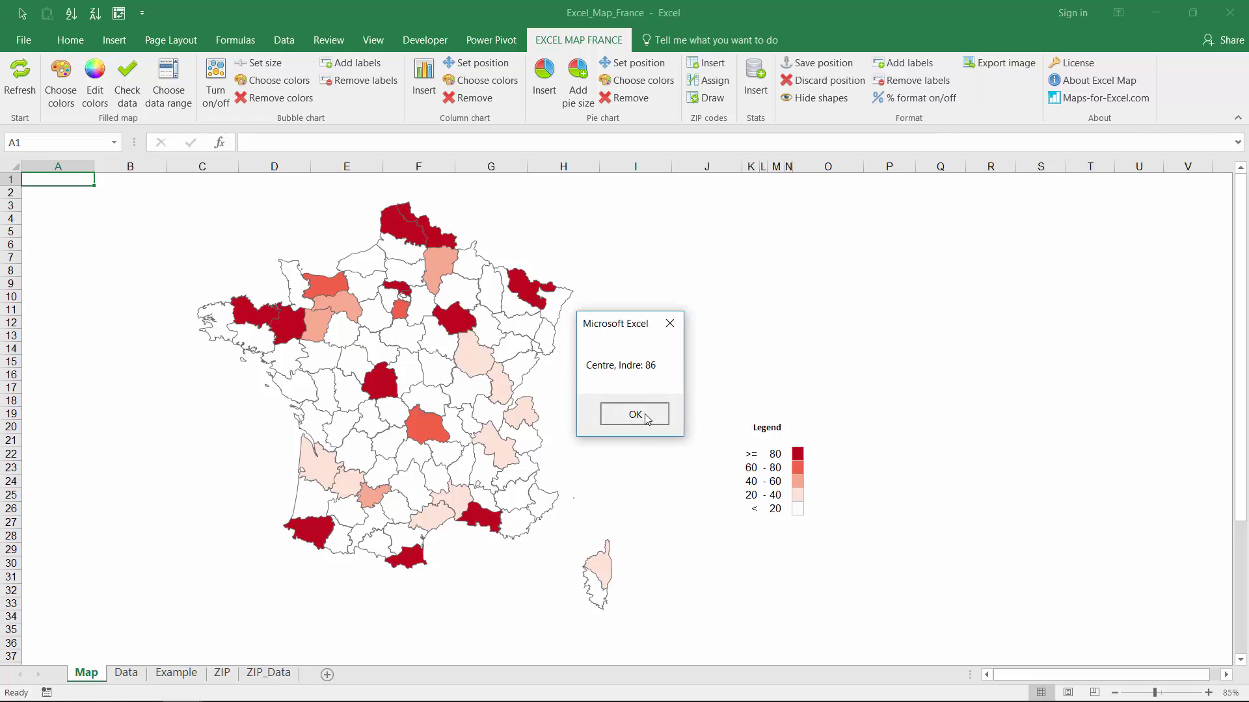
click(634, 415)
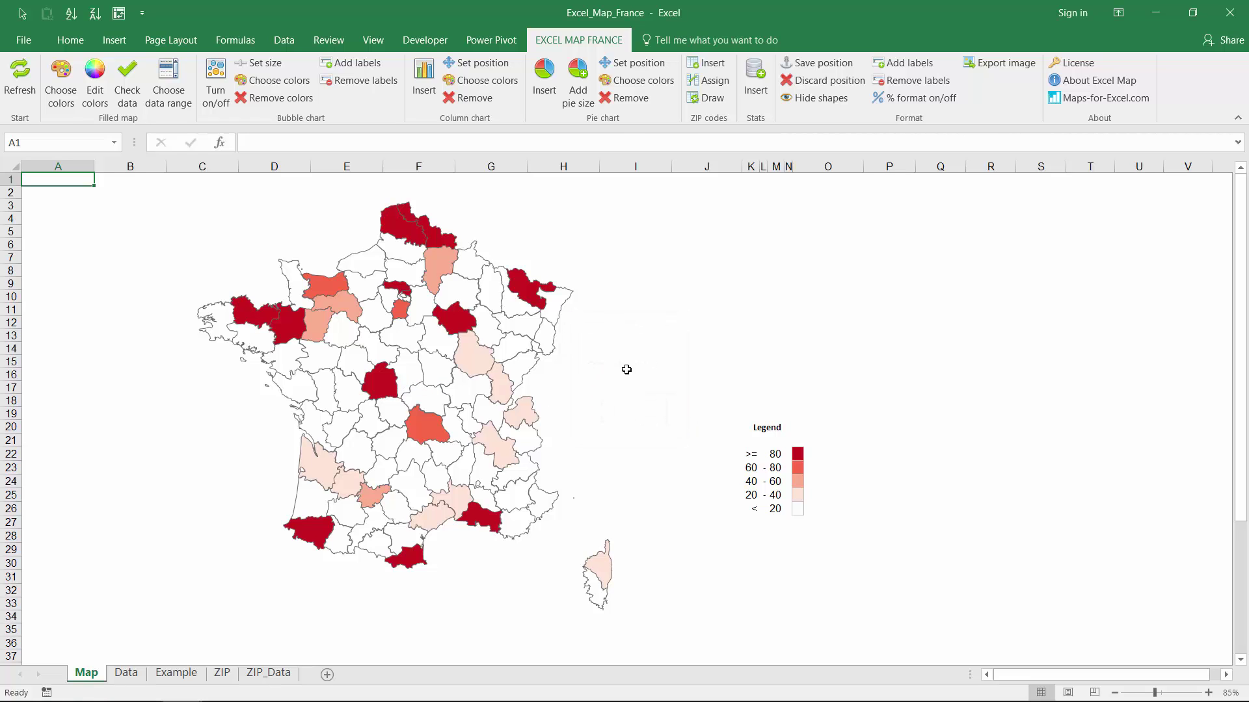
click(910, 63)
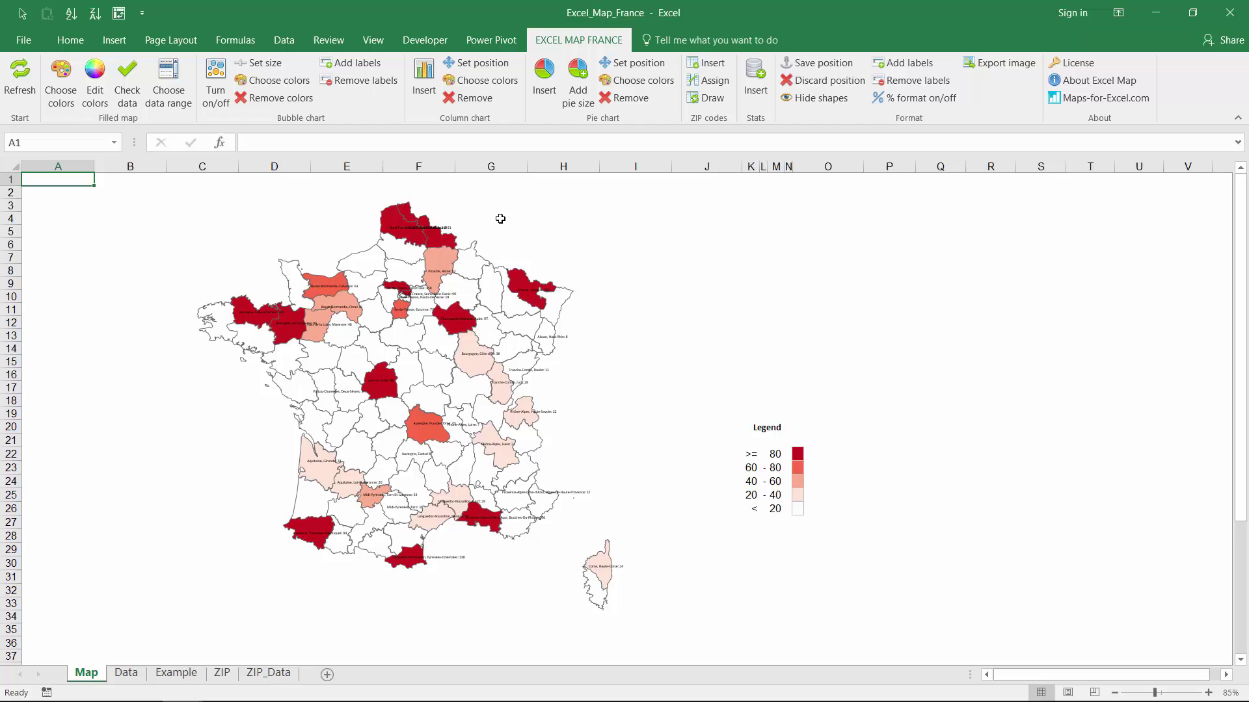
Set the font size of the whole map group's department labels to 6.
click(433, 228)
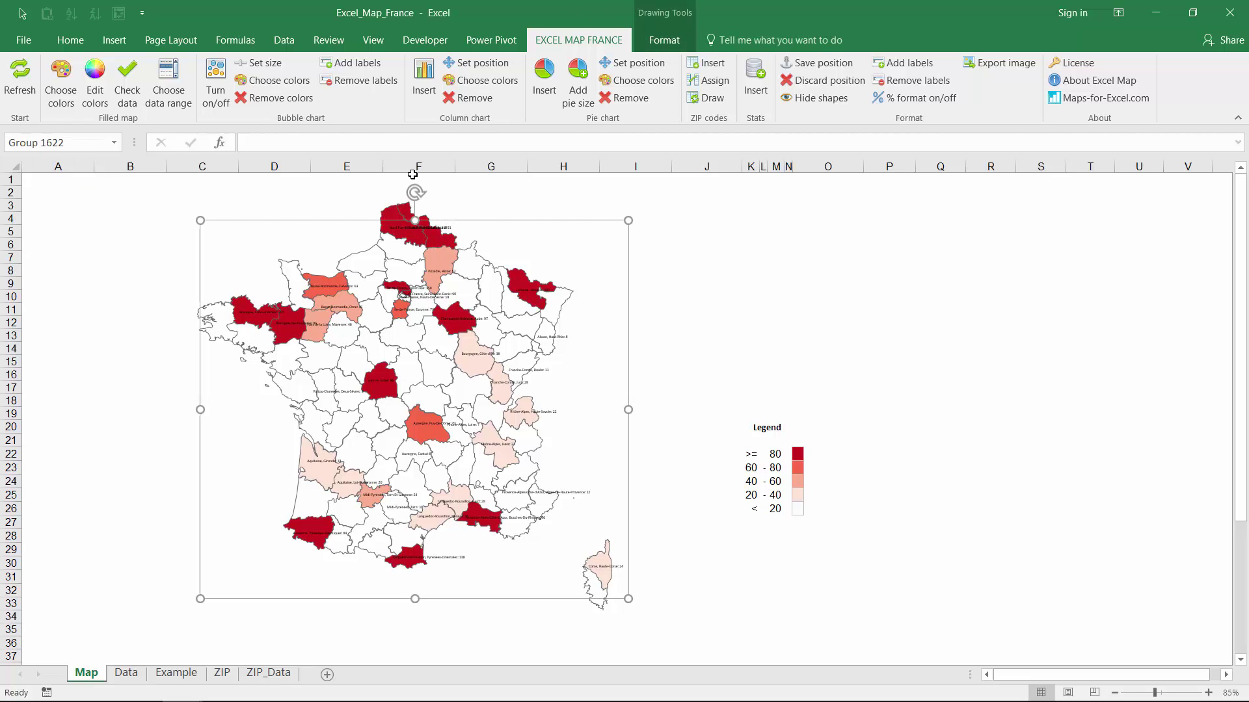
click(71, 41)
click(229, 69)
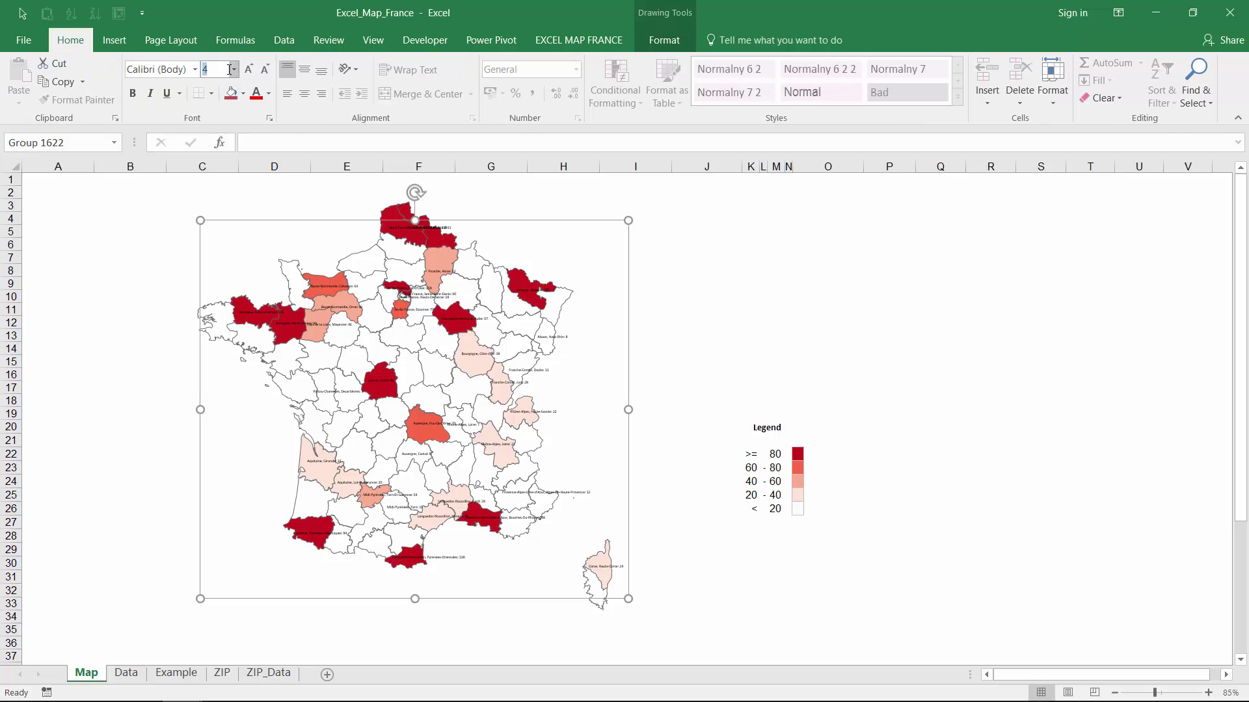
key(Return)
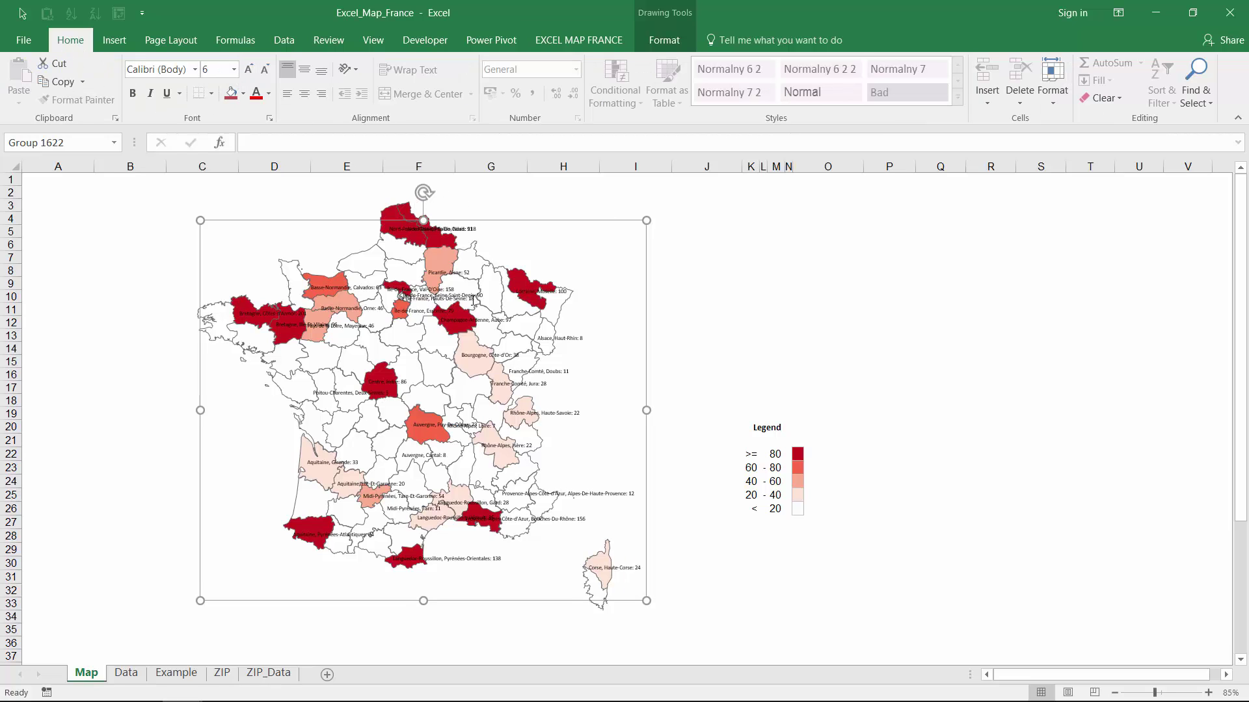